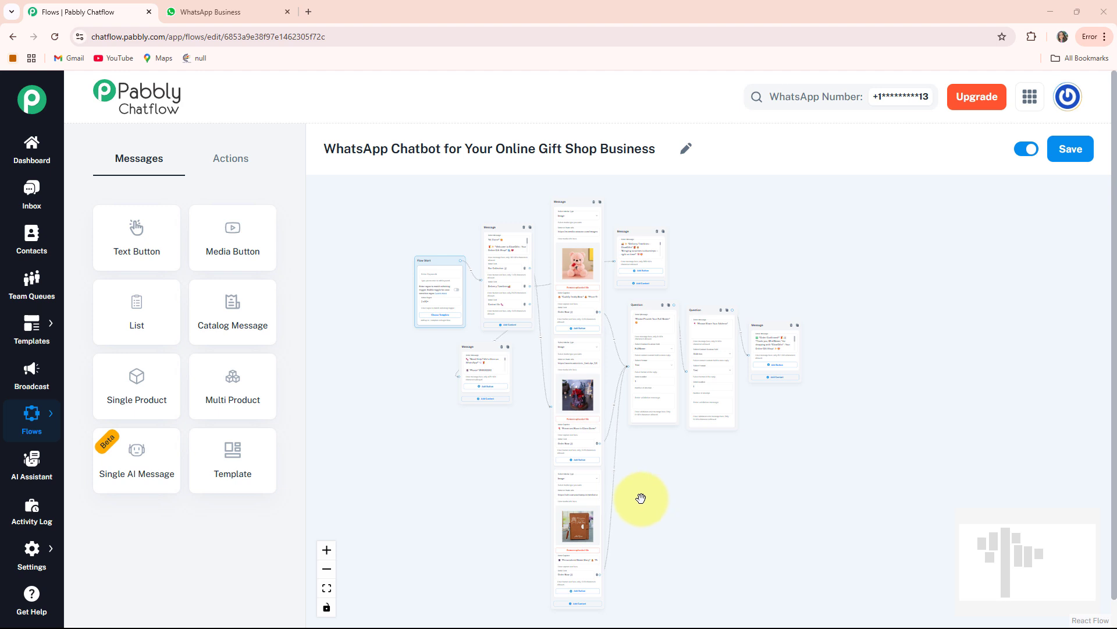
# Step: Switch to WhatsApp Business and send the message "Hi" in the Gift Shop chat
pyautogui.click(217, 18)
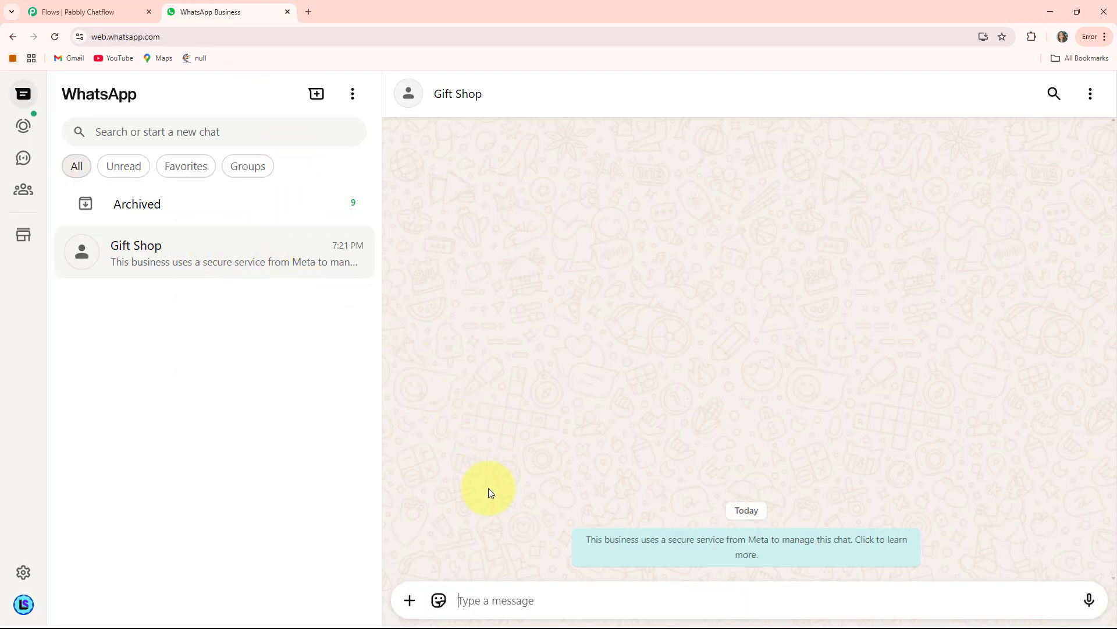
pyautogui.click(485, 602)
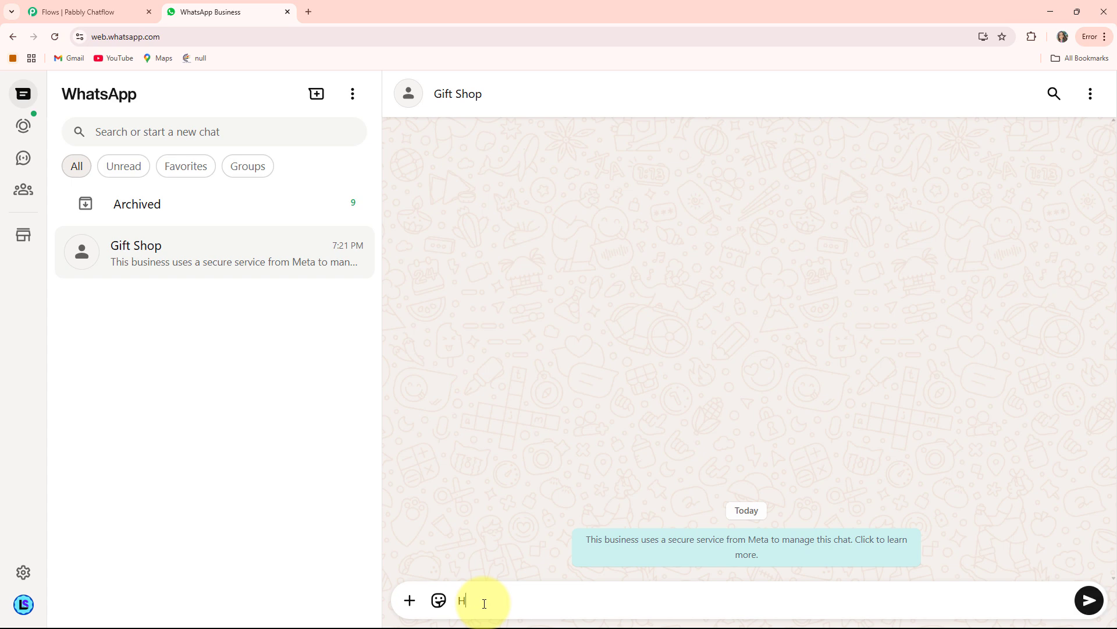
pyautogui.write('Hi')
pyautogui.press('Return')
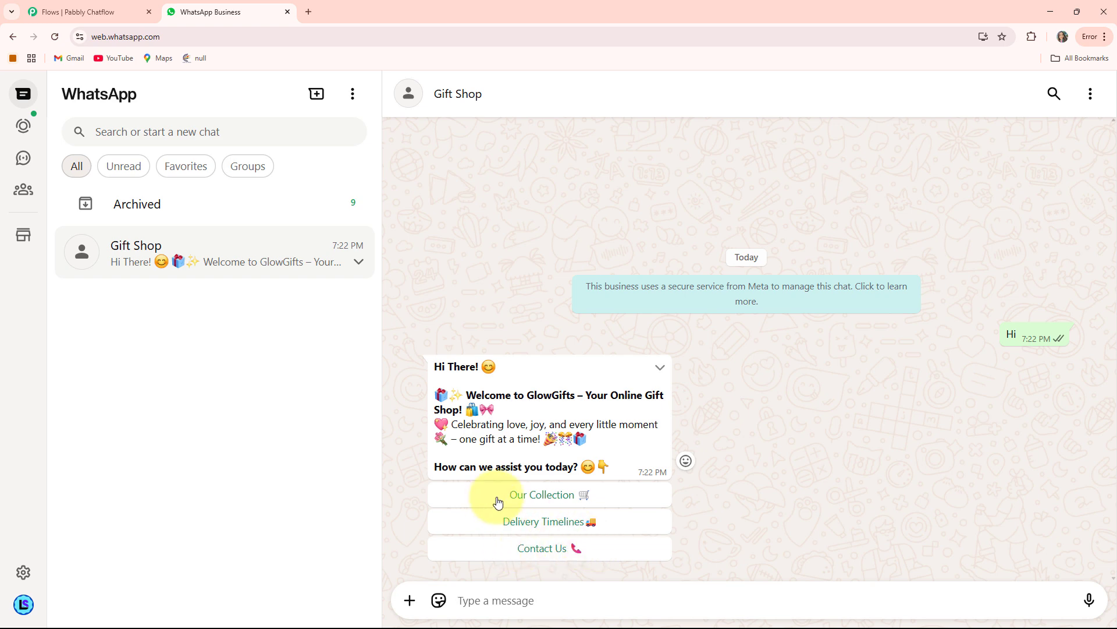
# Step: Choose Our Collection from the chatbot's welcome options and look through the gift products it sends
pyautogui.click(544, 495)
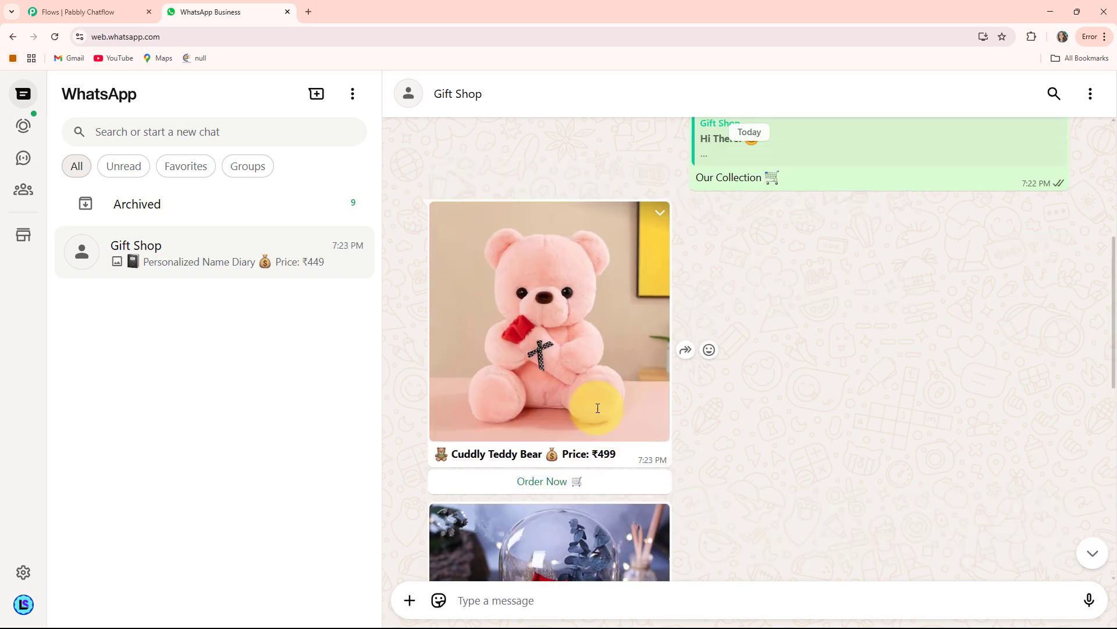
pyautogui.scroll(-1, 598, 413)
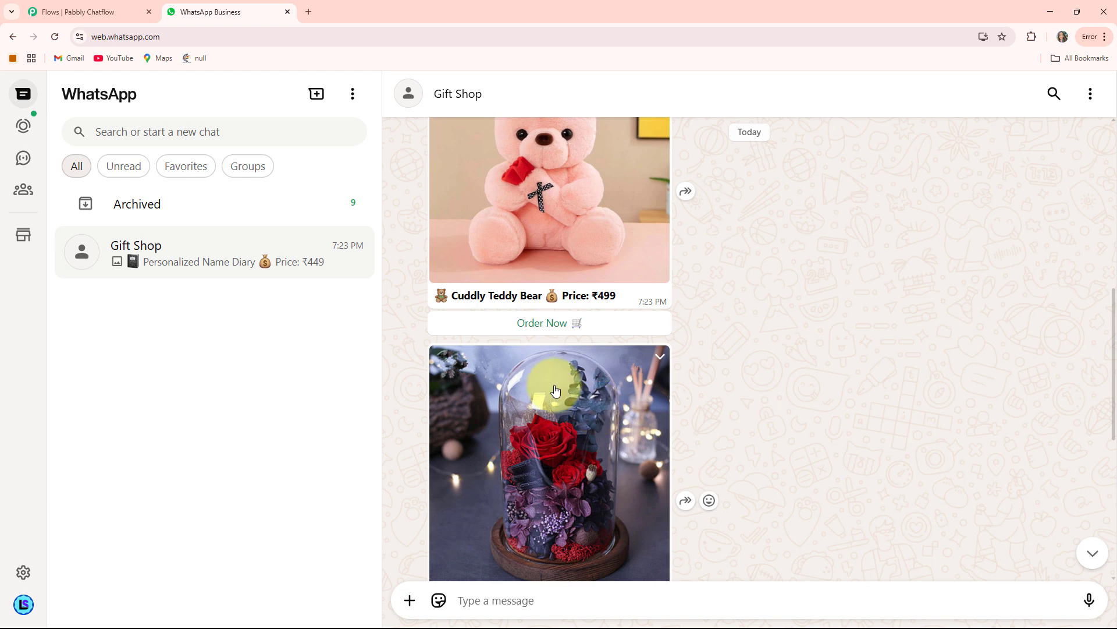
pyautogui.scroll(-6, 619, 404)
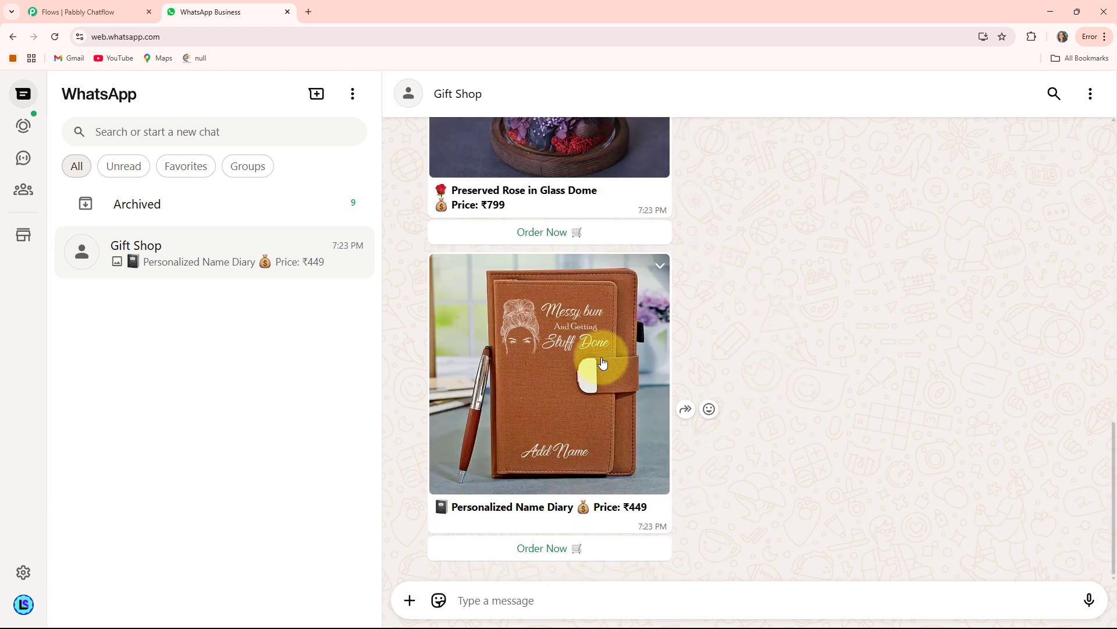
pyautogui.scroll(3, 603, 362)
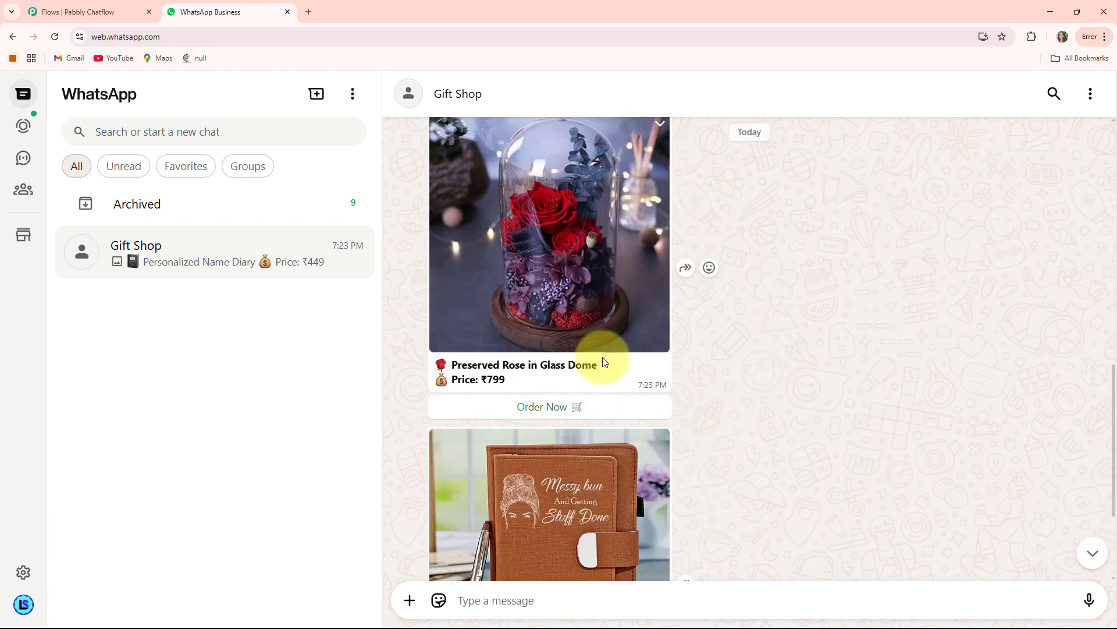
pyautogui.scroll(-3, 603, 359)
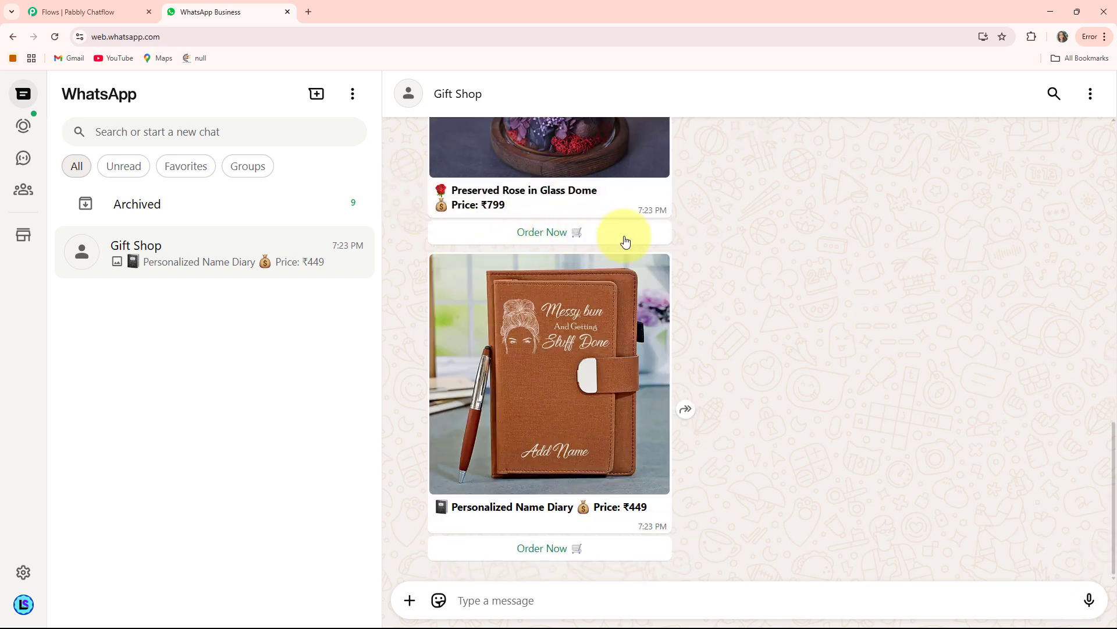
# Step: Order the Preserved Rose in Glass Dome and answer the chatbot's questions with the customer's full name and address
pyautogui.scroll(4, 599, 334)
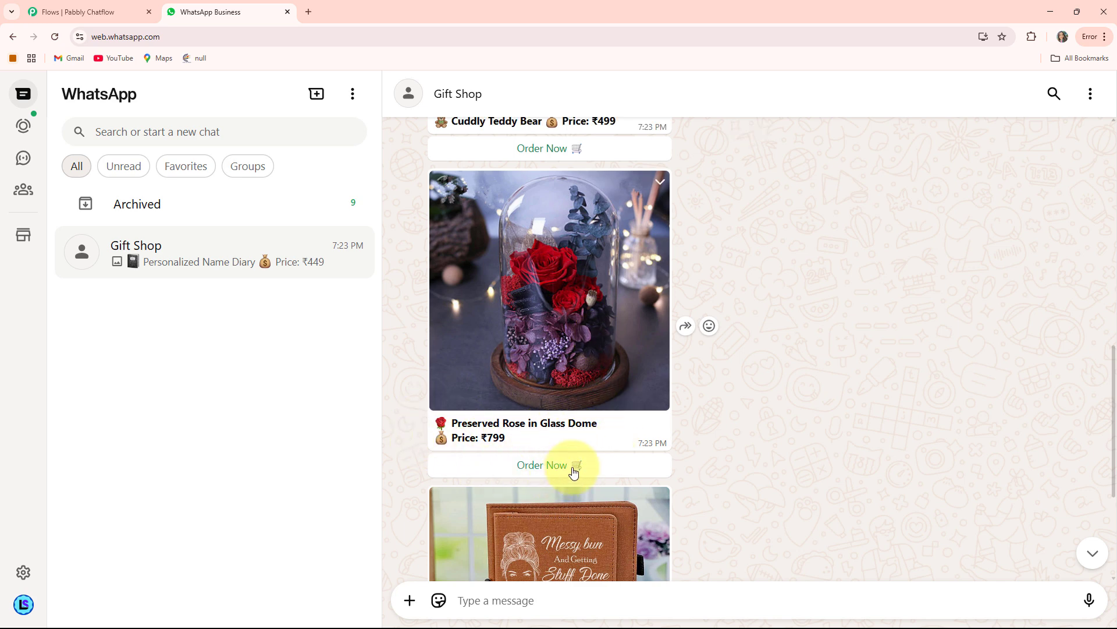
pyautogui.click(574, 469)
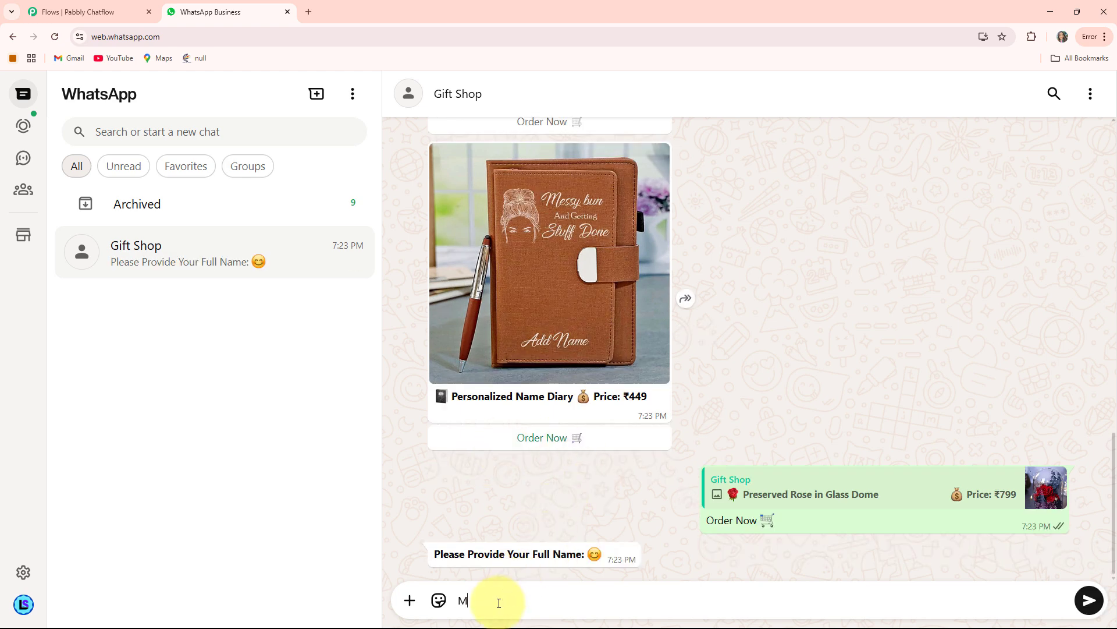
pyautogui.click(499, 603)
pyautogui.press('Return')
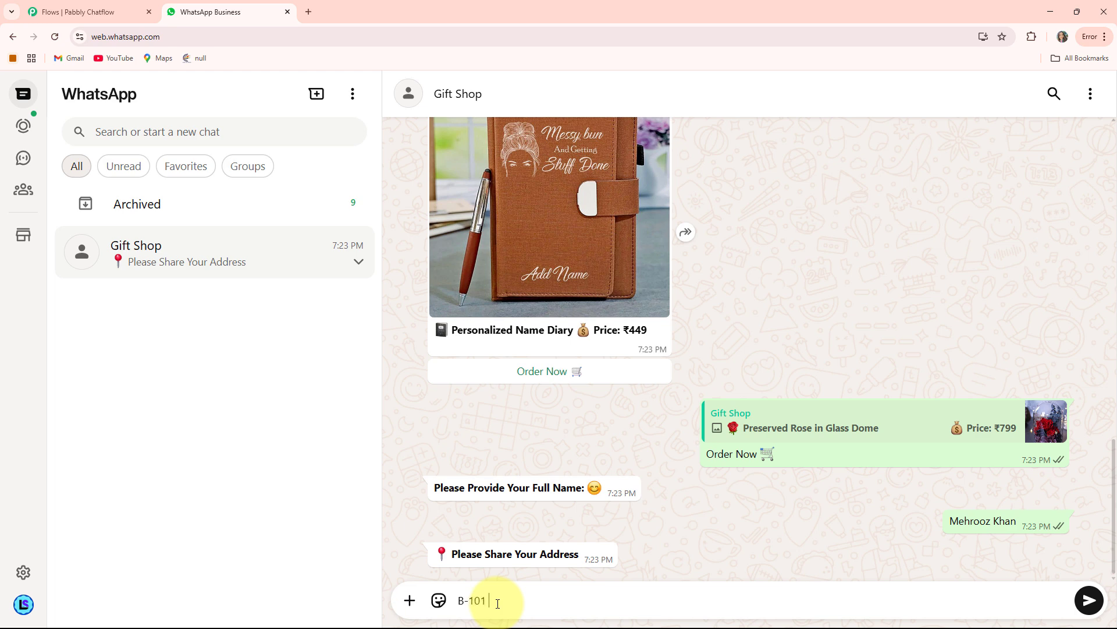
pyautogui.press('Return')
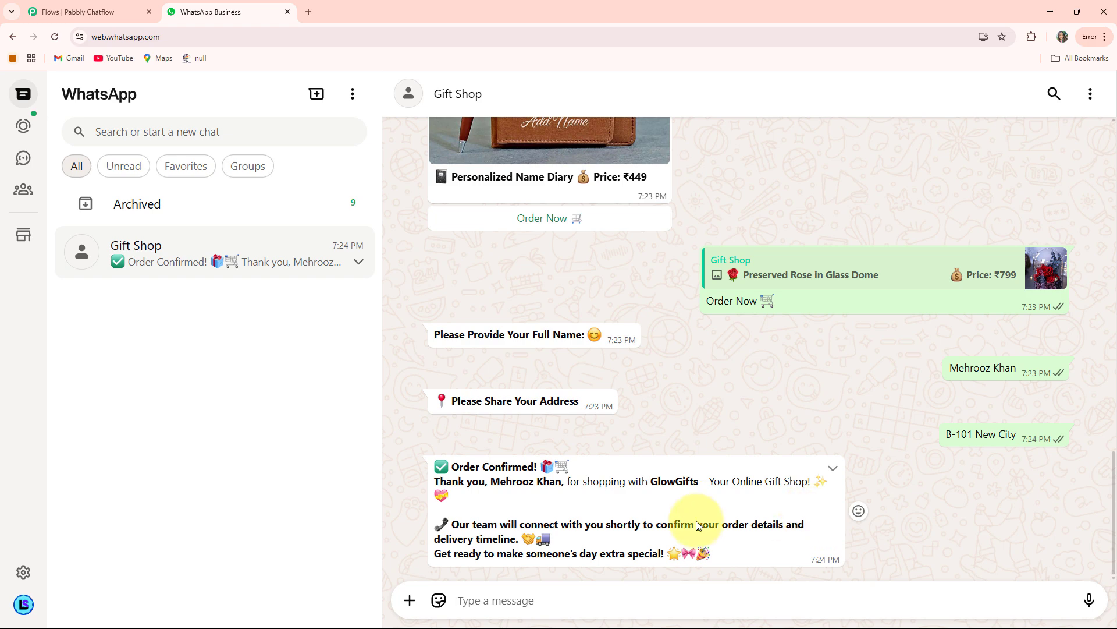
# Step: Request the Delivery Timelines and Contact Us information from the chatbot's welcome message
pyautogui.scroll(15, 631, 469)
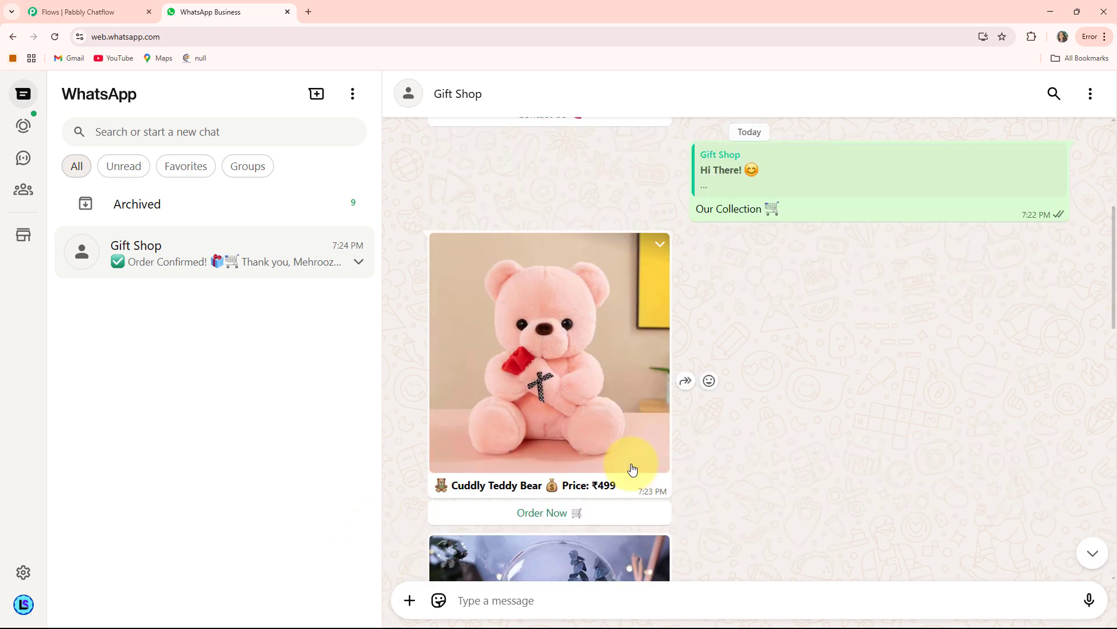
pyautogui.click(550, 324)
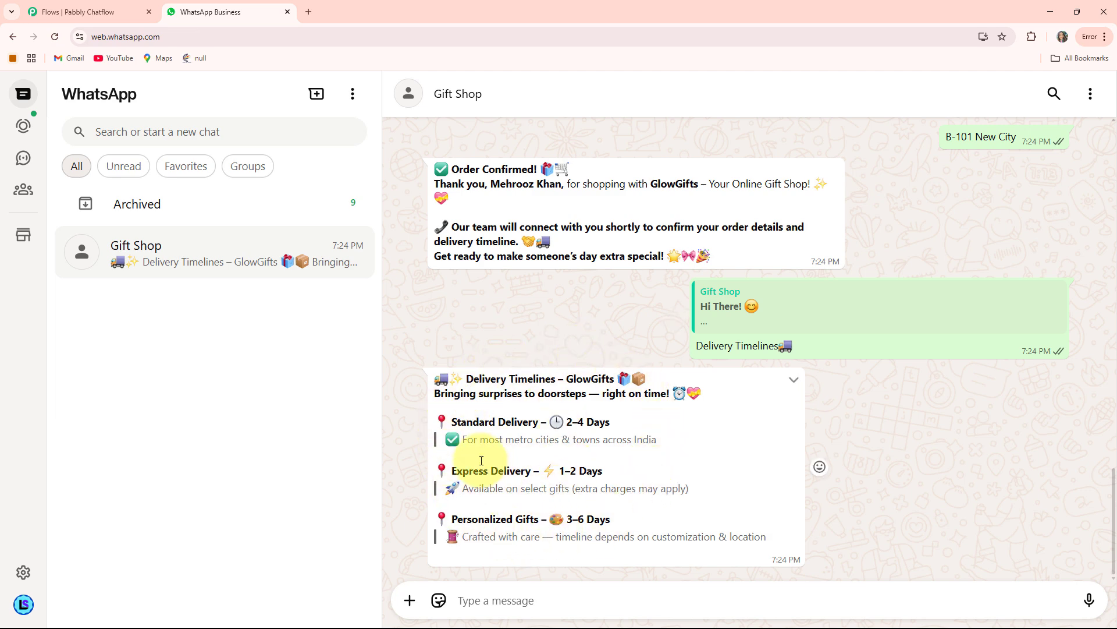
pyautogui.scroll(15, 593, 397)
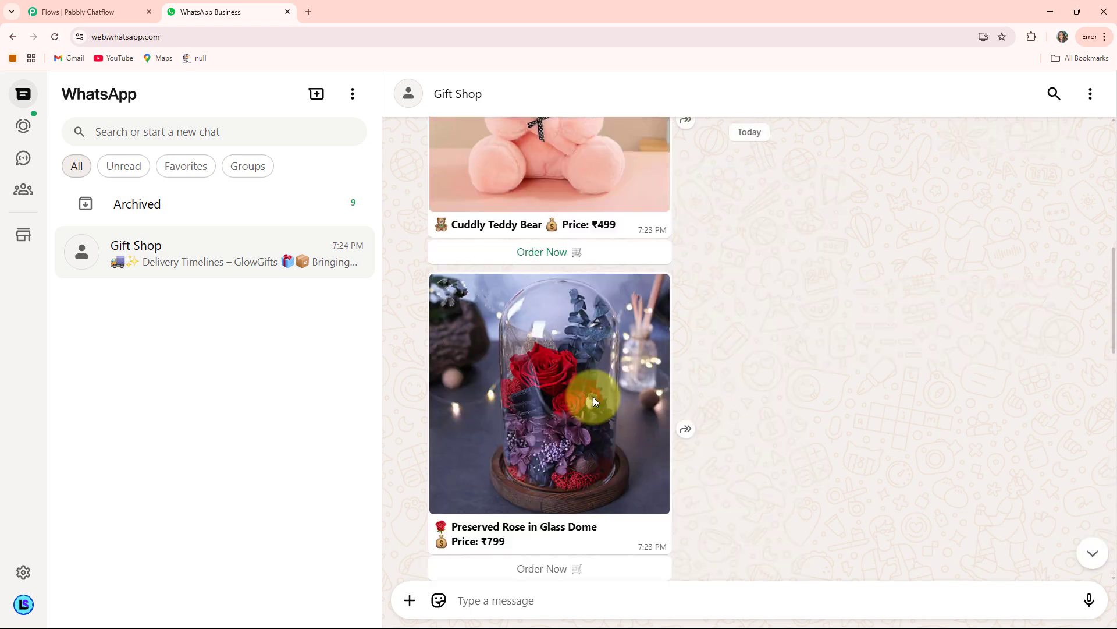
pyautogui.click(540, 348)
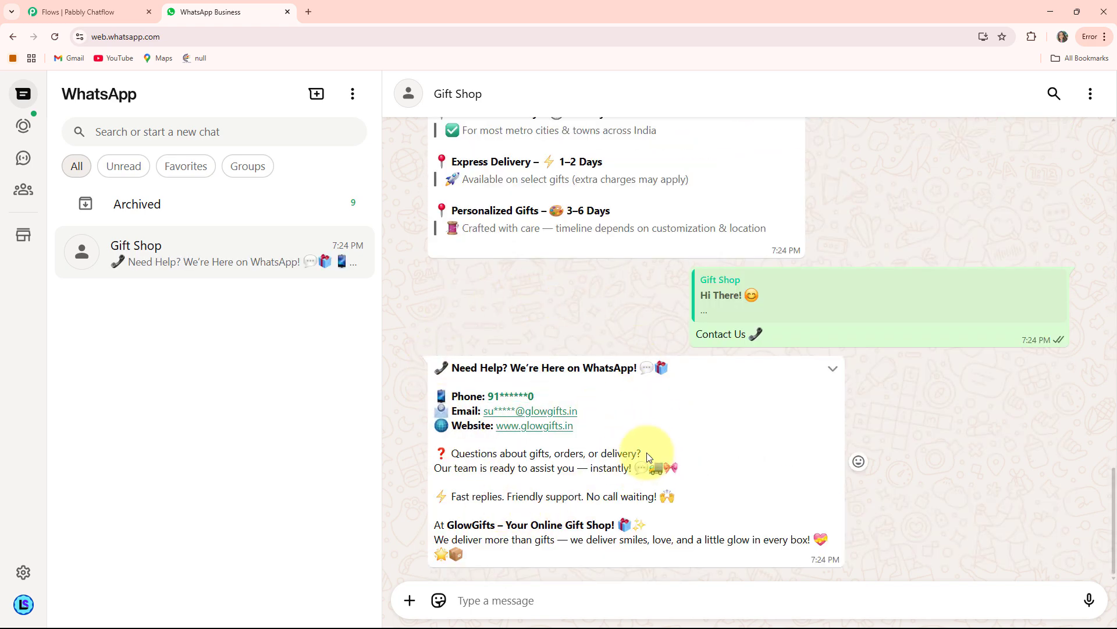
# Step: Review the Gift Shop conversation from the contact reply back through the order to the product collection
pyautogui.scroll(10, 650, 443)
pyautogui.scroll(-5, 650, 444)
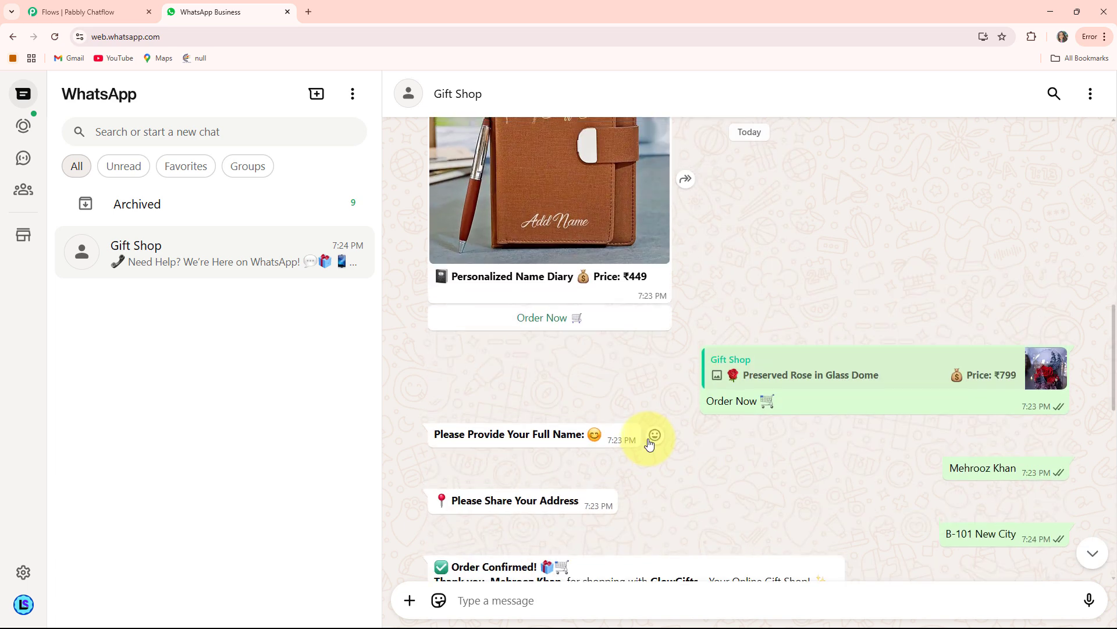
pyautogui.scroll(2, 650, 444)
pyautogui.scroll(4, 651, 444)
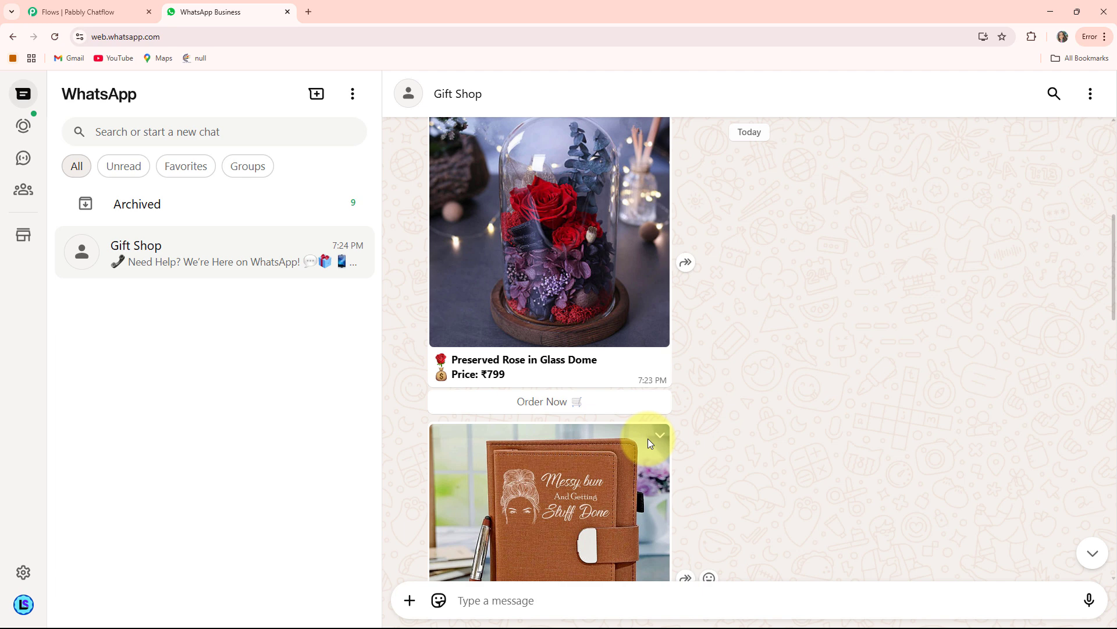
pyautogui.scroll(7, 649, 442)
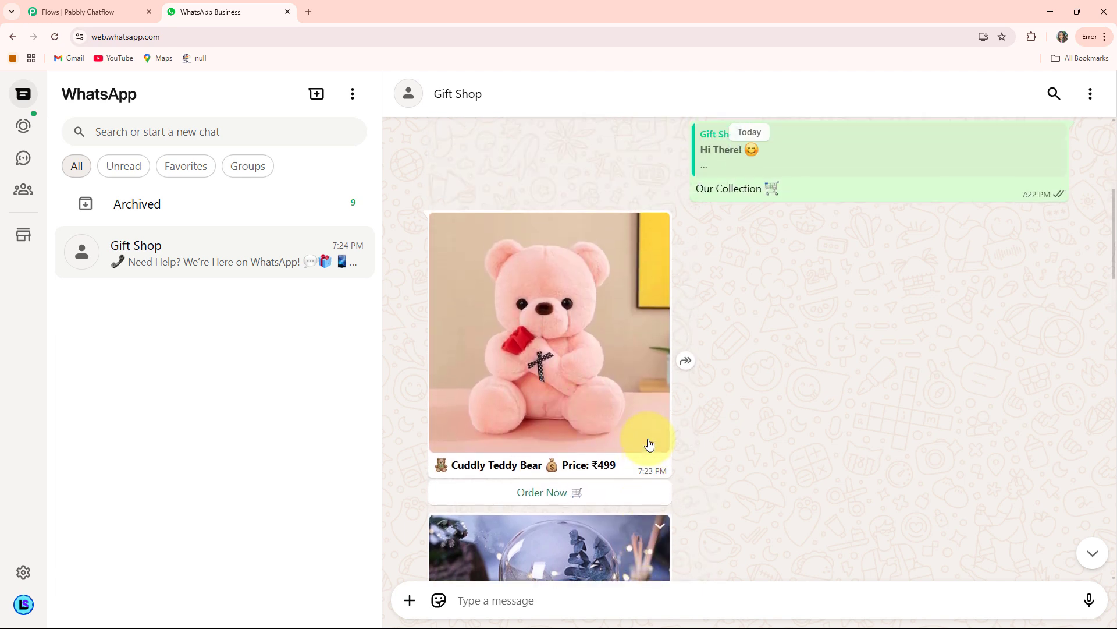
pyautogui.scroll(-5, 649, 444)
pyautogui.scroll(2, 649, 442)
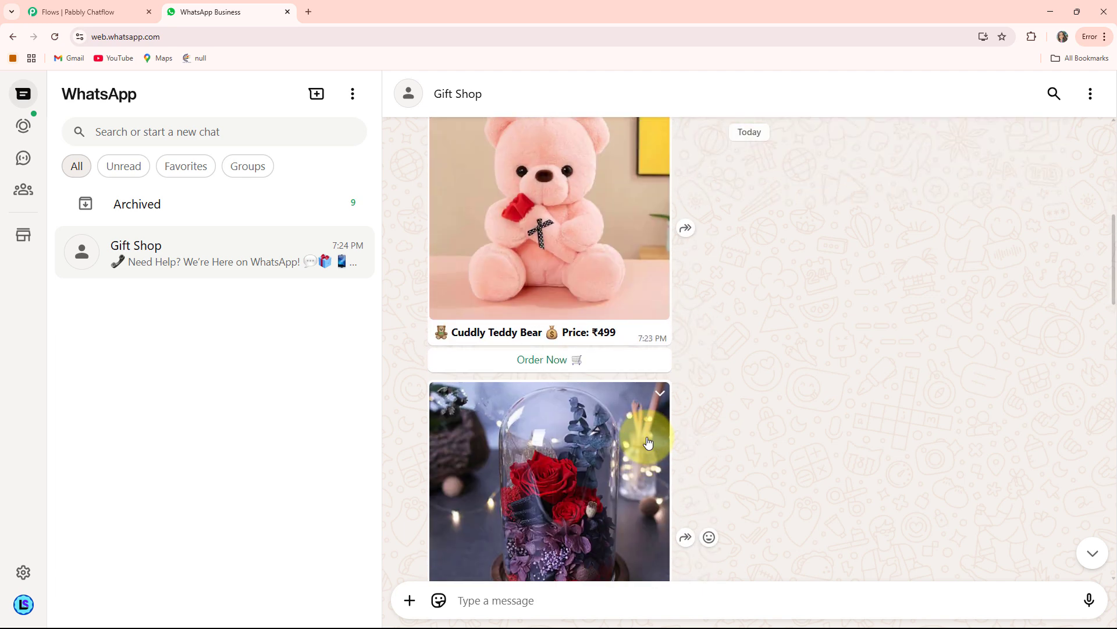
pyautogui.scroll(1, 647, 440)
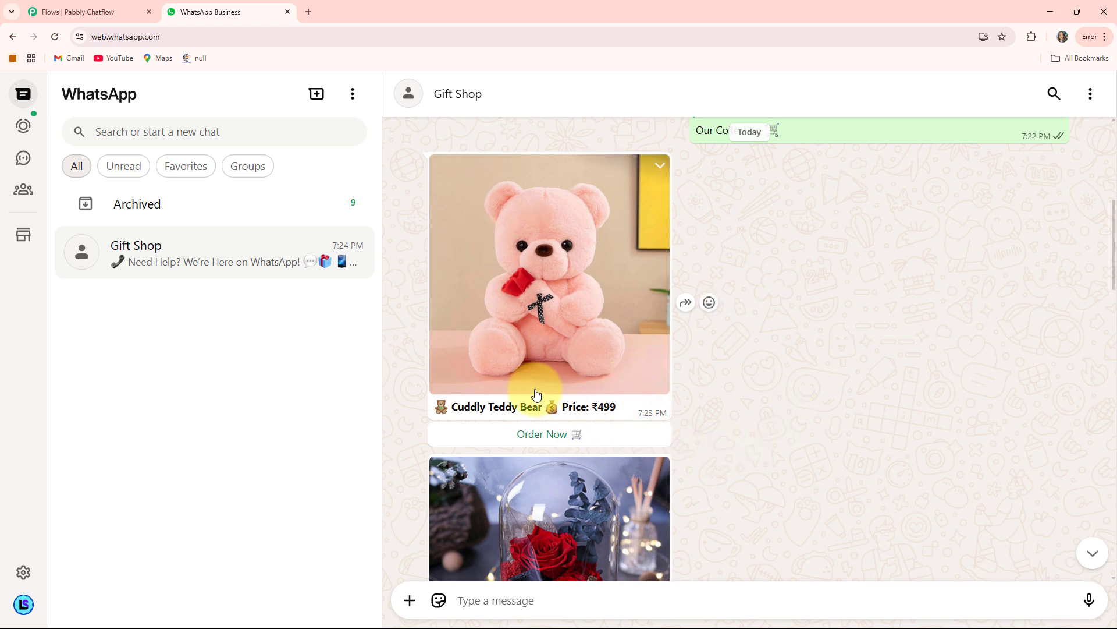
# Step: Open the Pabbly Chatflow website at pabbly.com/chatflow in a new browser tab
pyautogui.click(308, 12)
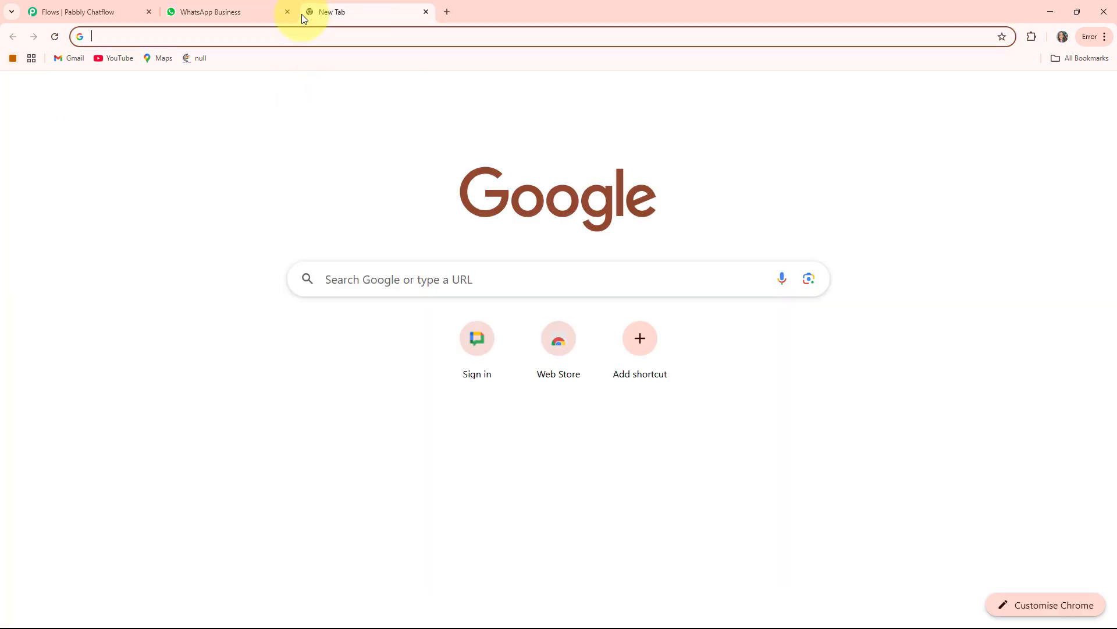
pyautogui.click(238, 38)
pyautogui.write('pabb')
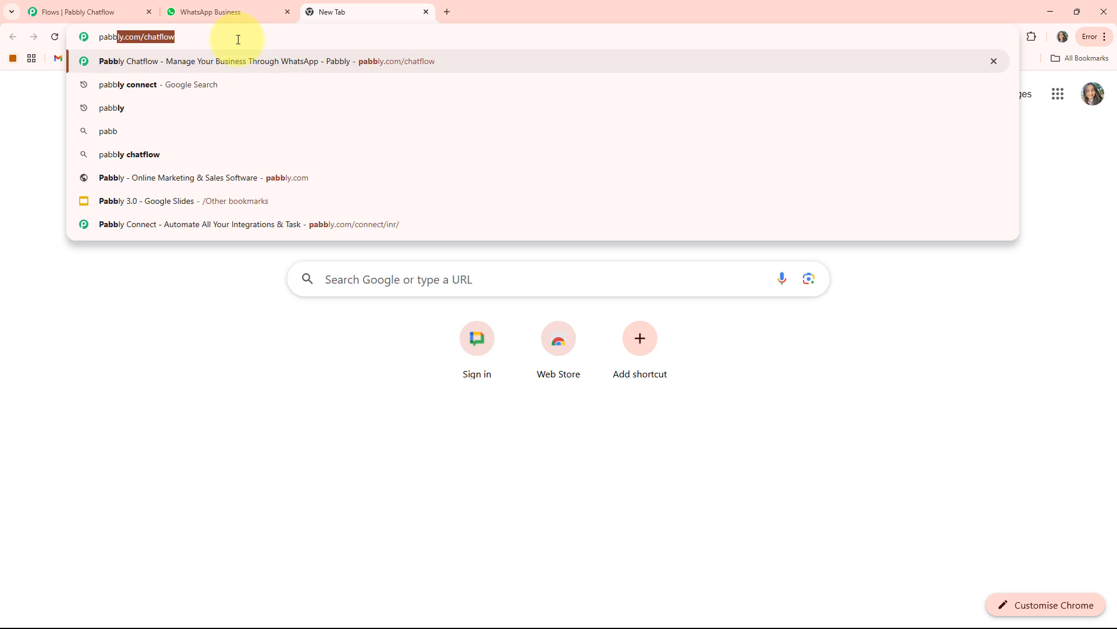
pyautogui.press('Right')
pyautogui.press('Return')
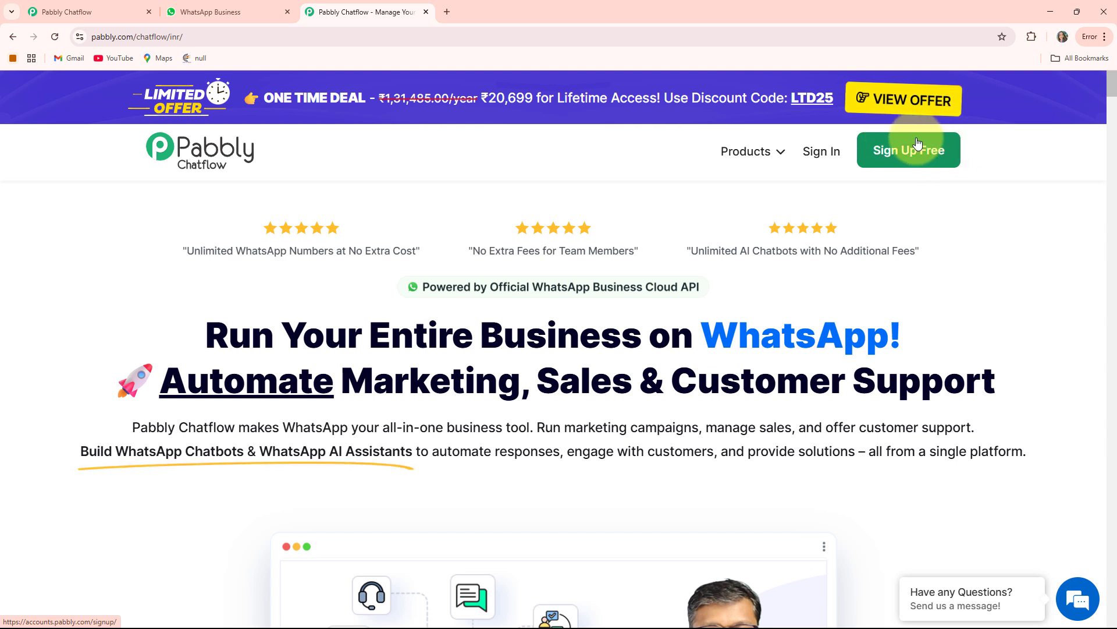
# Step: Sign in to the Pabbly account and access Pabbly Chatflow from the list of all Pabbly apps
pyautogui.click(838, 160)
pyautogui.scroll(-2, 350, 216)
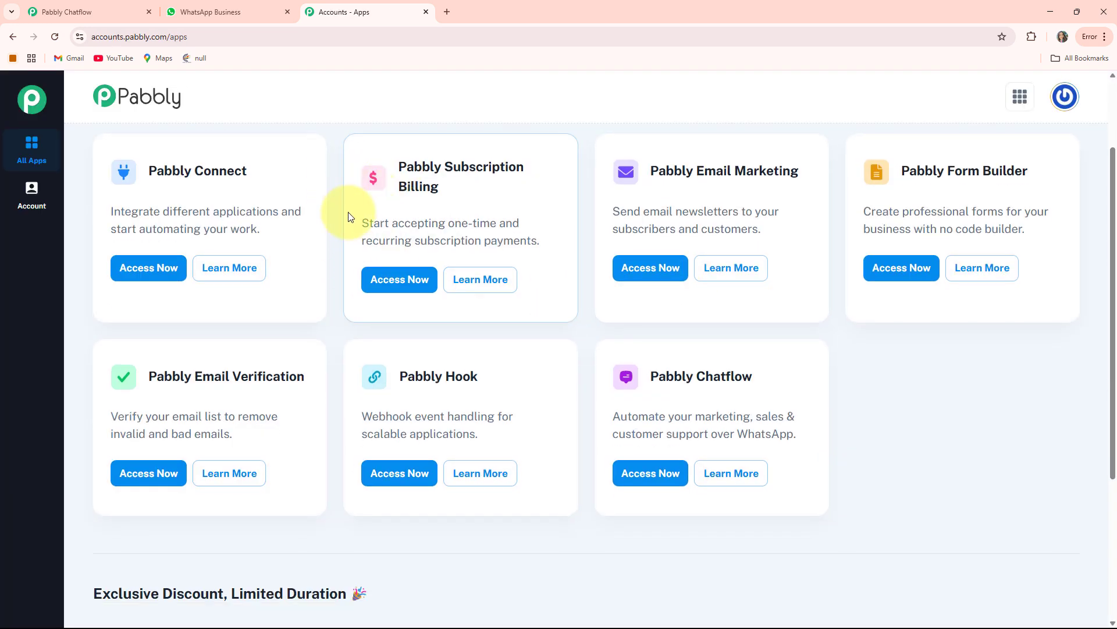
pyautogui.scroll(2, 650, 291)
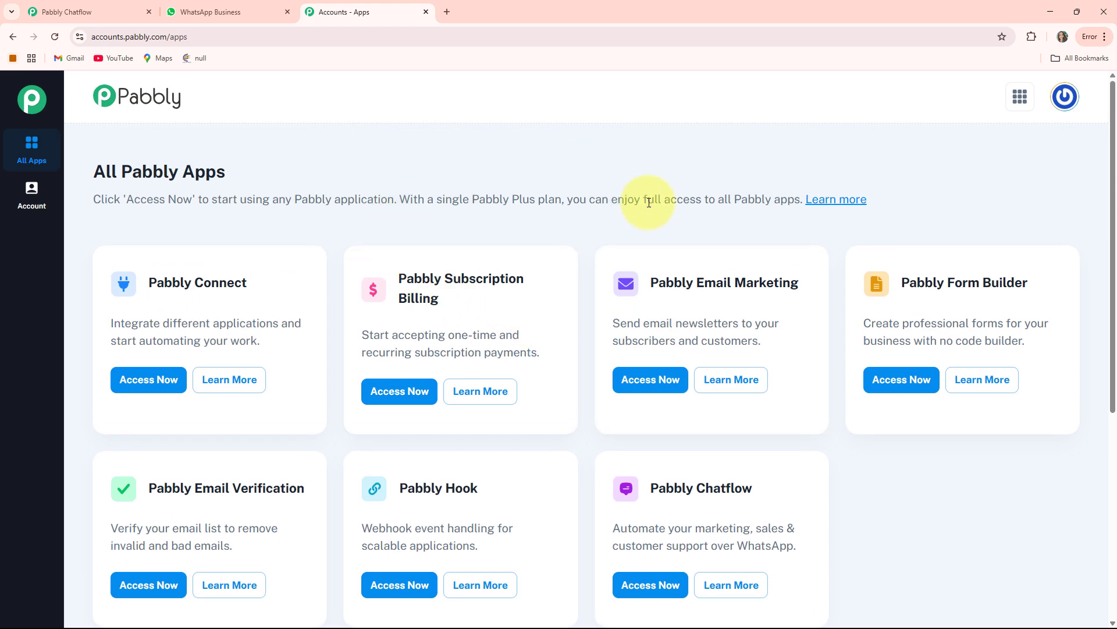
pyautogui.scroll(-2, 442, 291)
pyautogui.scroll(1, 508, 323)
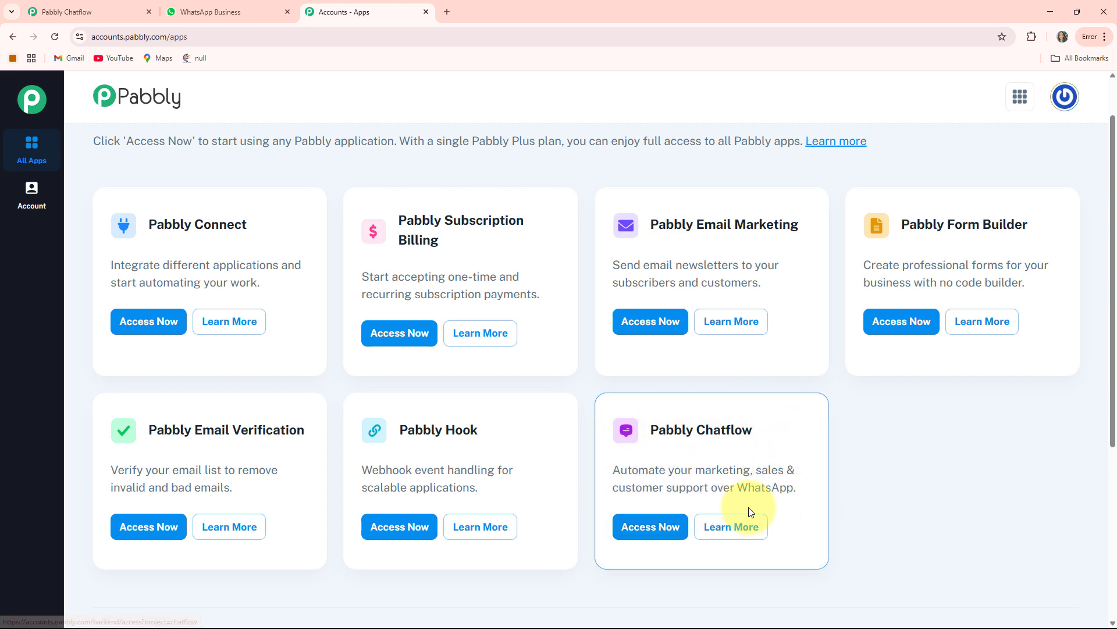
pyautogui.click(650, 528)
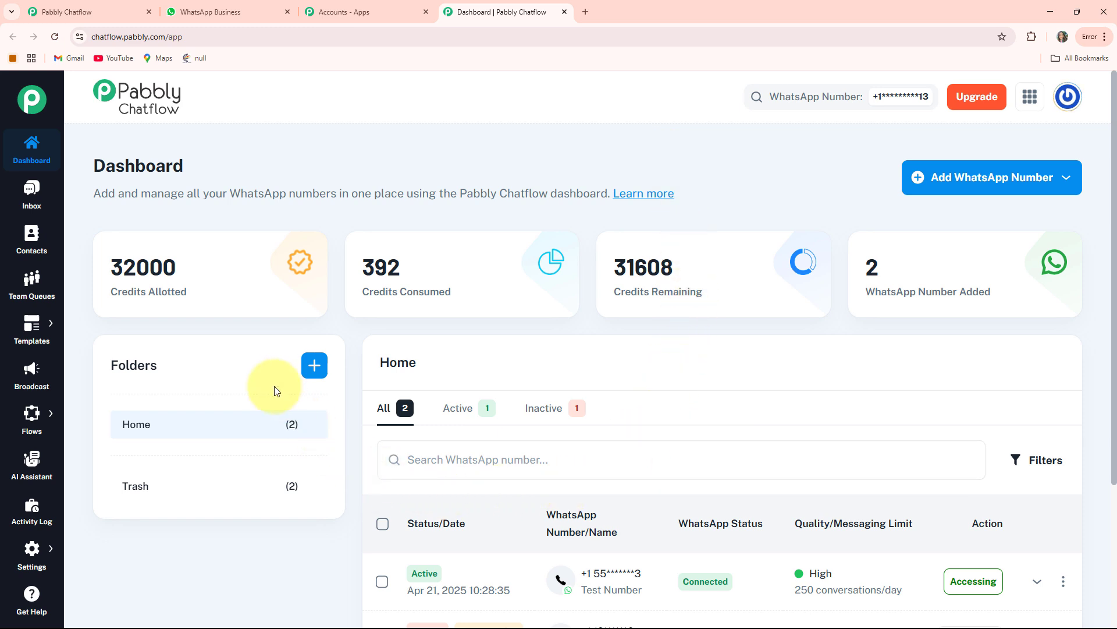
# Step: Examine the dashboard's figures for credits allotted, consumed and remaining and for WhatsApp numbers added
pyautogui.moveTo(106, 296); pyautogui.dragTo(187, 292)
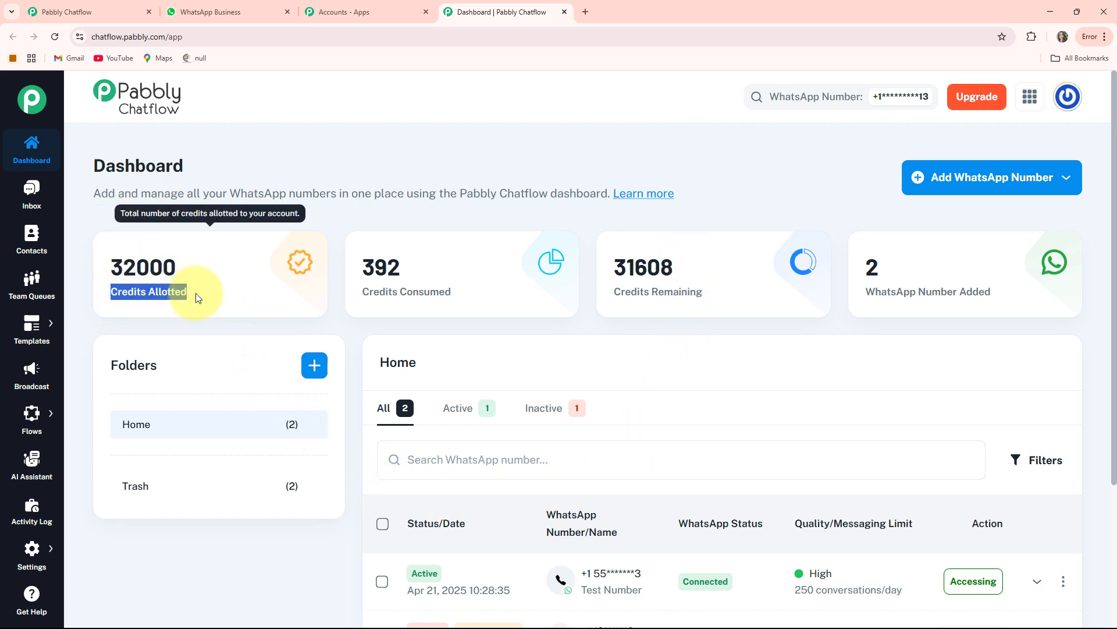
pyautogui.moveTo(371, 292); pyautogui.dragTo(484, 298)
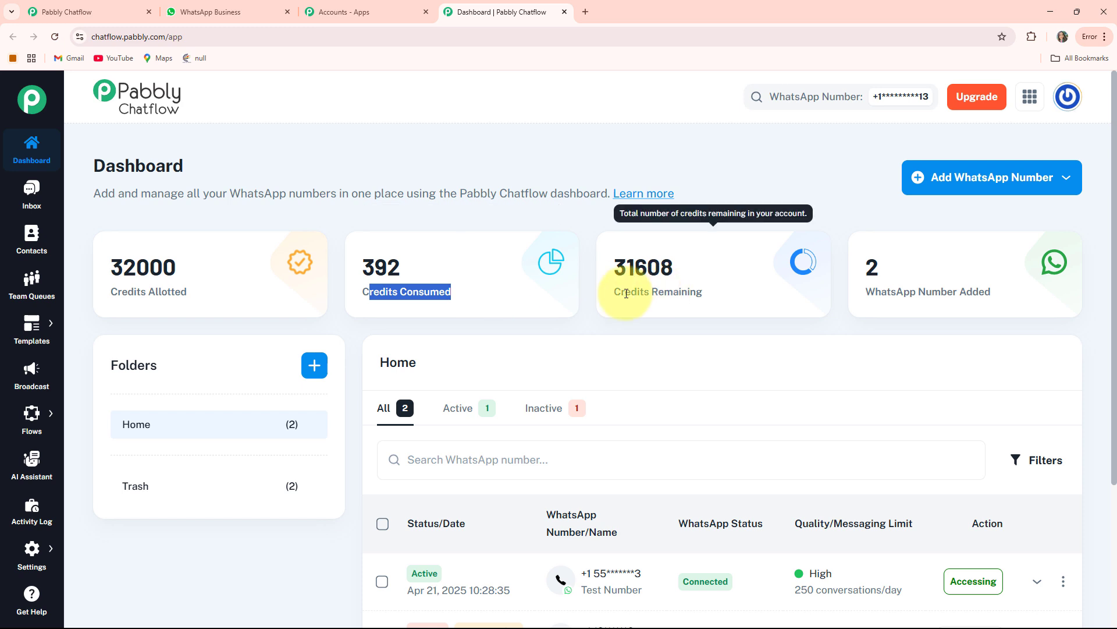
pyautogui.moveTo(614, 293); pyautogui.dragTo(862, 291)
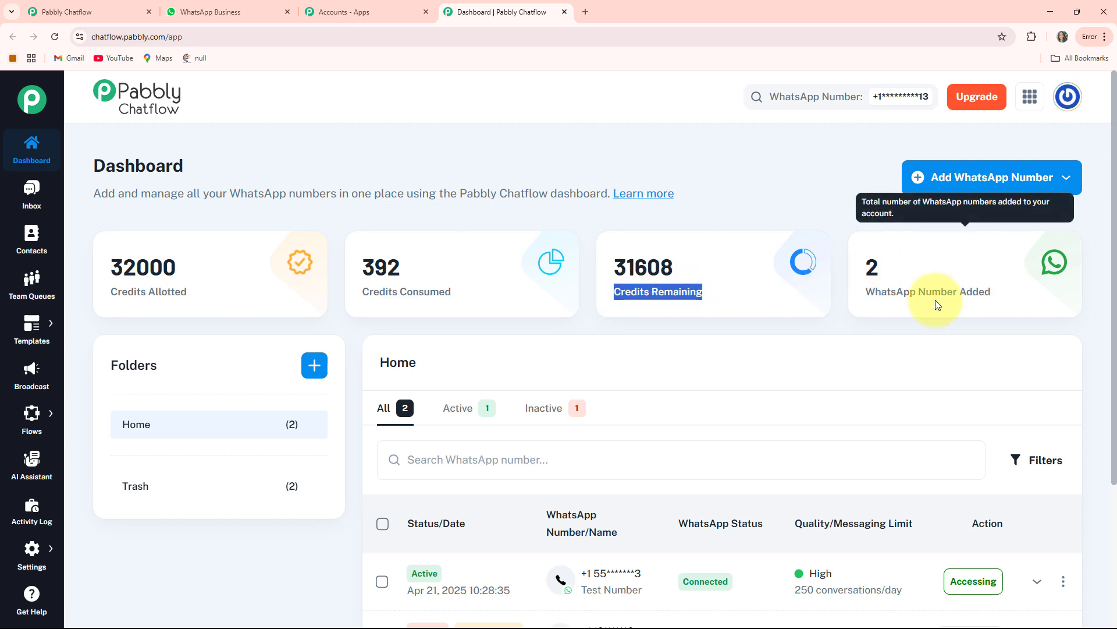
pyautogui.click(763, 193)
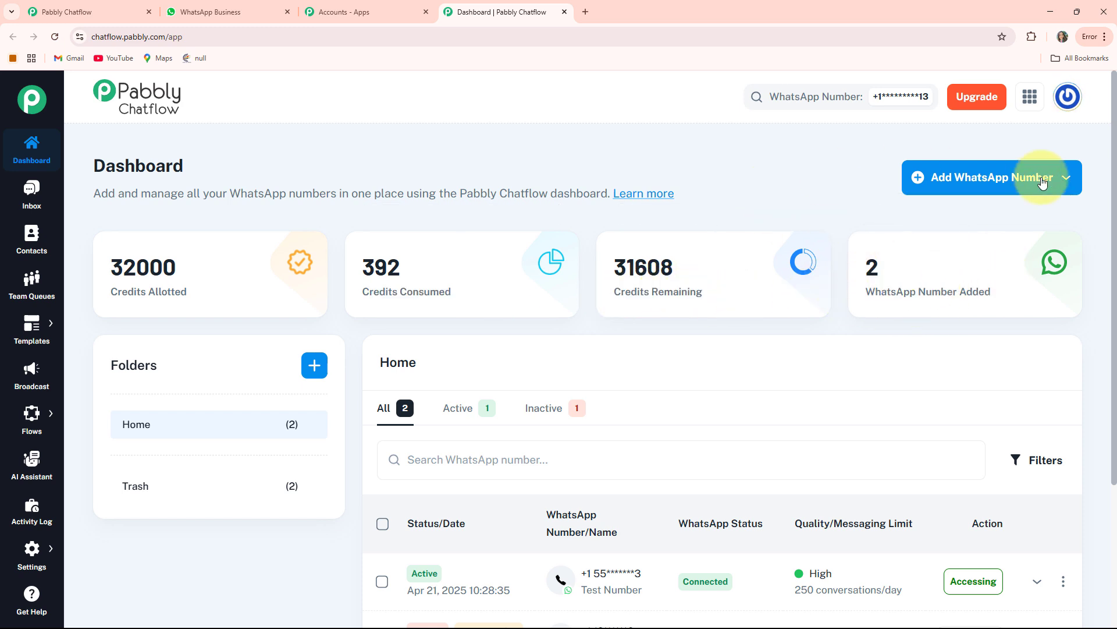
# Step: Check the connection methods for adding a WhatsApp number and view the list of numbers in the Home folder
pyautogui.click(992, 189)
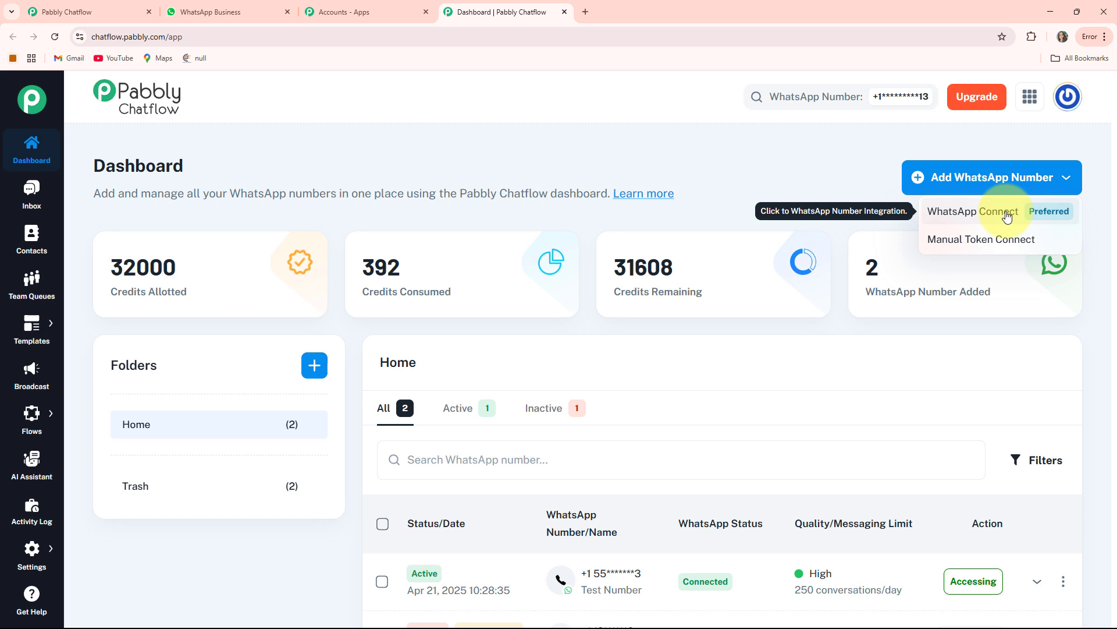
pyautogui.click(996, 250)
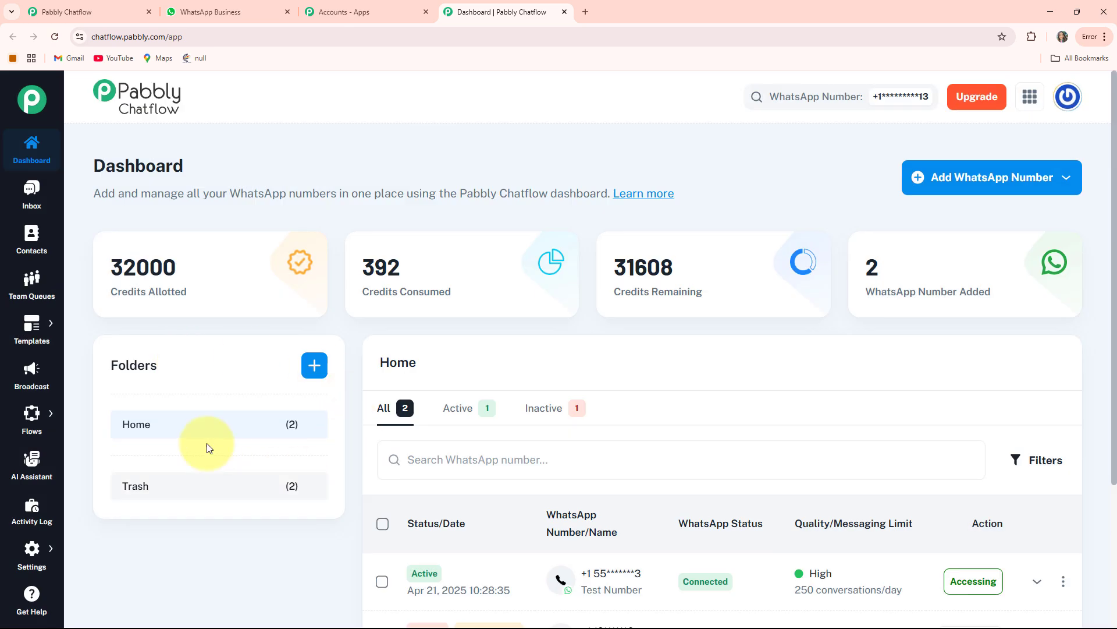
pyautogui.scroll(-3, 671, 365)
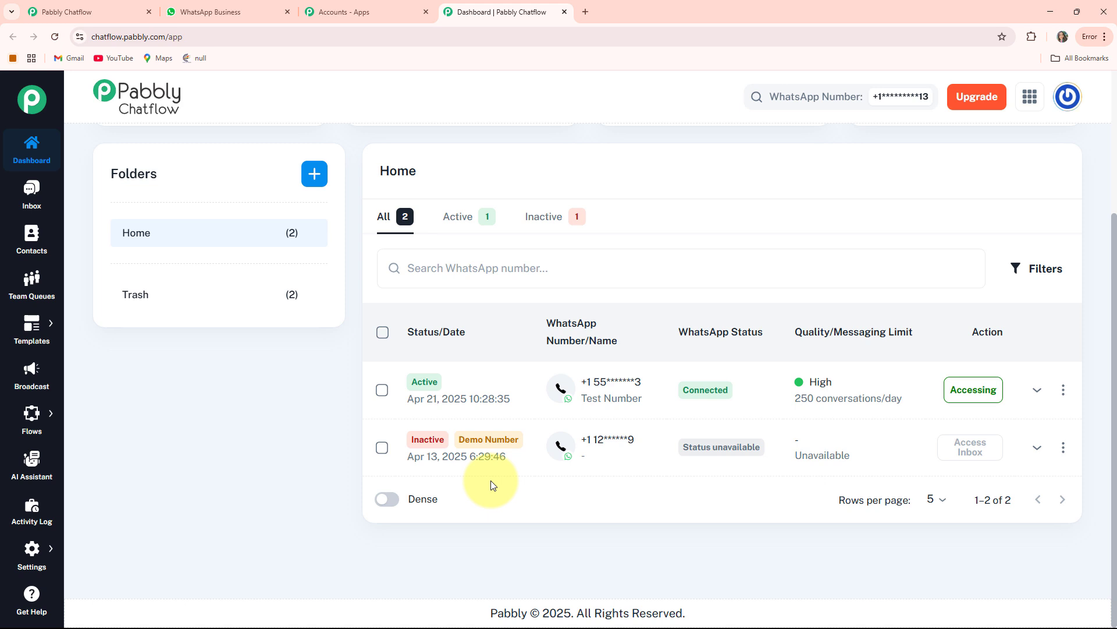
# Step: Open the Inbox and view the messages in the test conversation
pyautogui.scroll(3, 492, 484)
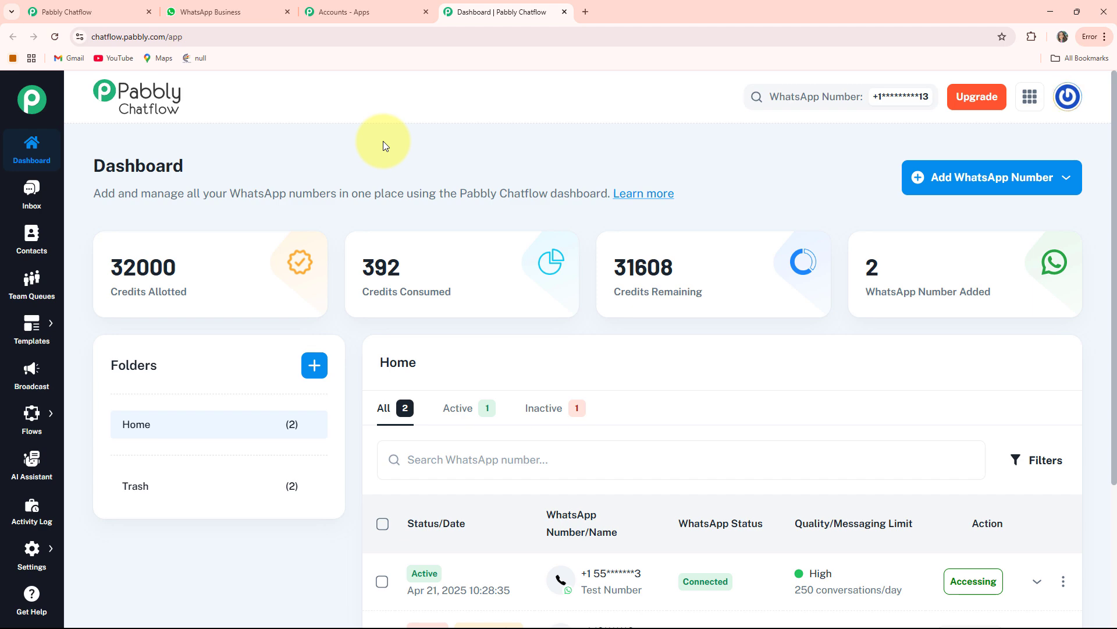
pyautogui.click(28, 195)
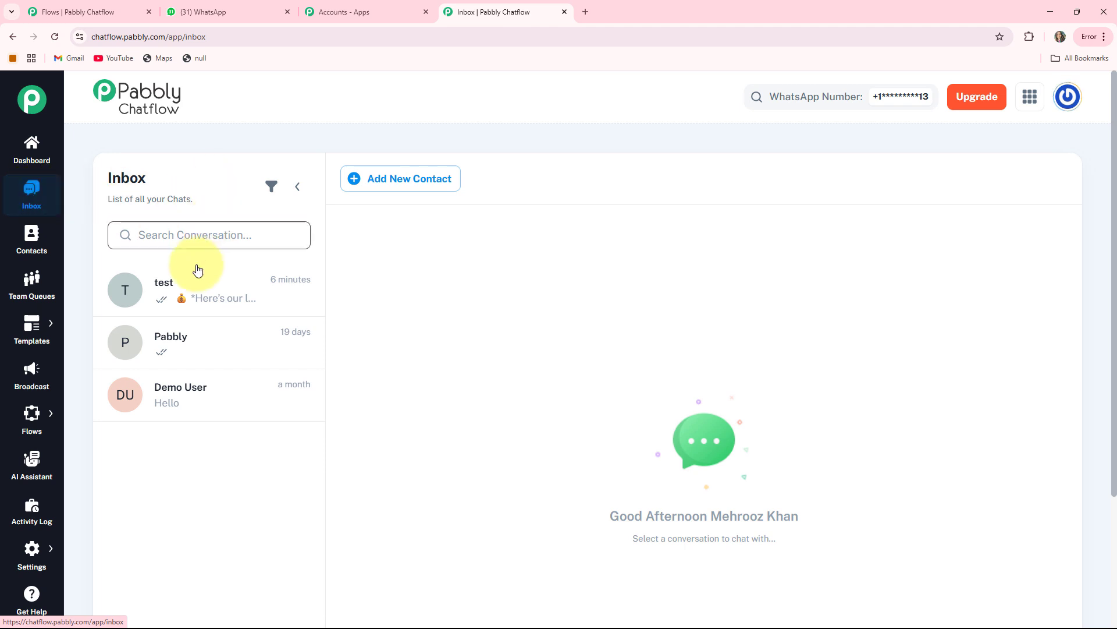
pyautogui.click(181, 296)
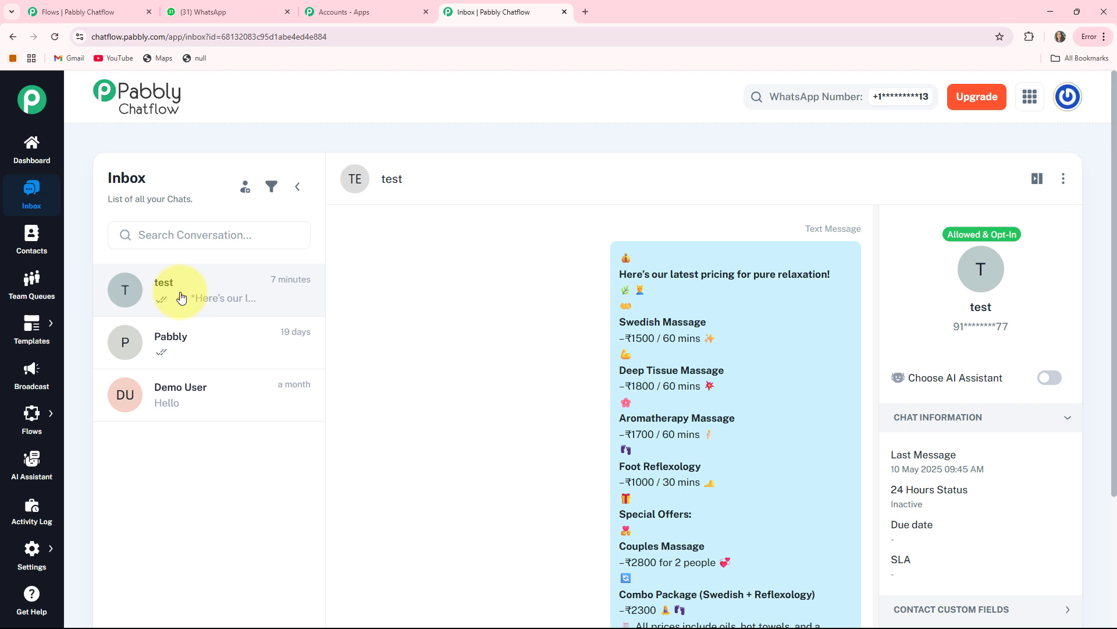
# Step: Look over the Contacts, Team Queues, Templates, Broadcast, Flows, AI Assistant and Activity Log sections one after another
pyautogui.click(32, 249)
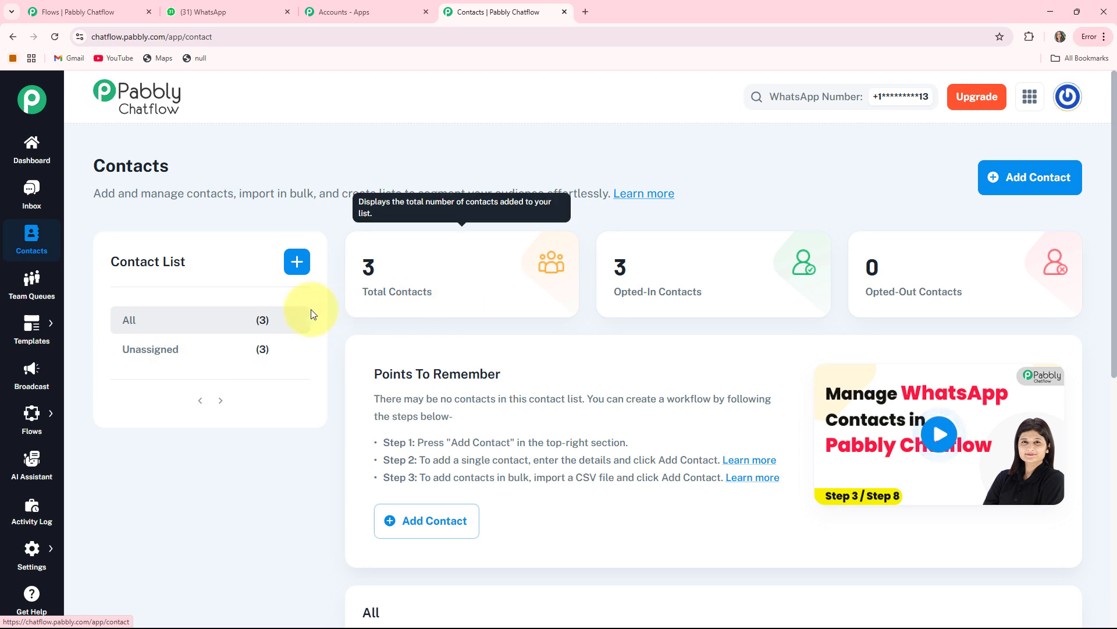
pyautogui.click(32, 291)
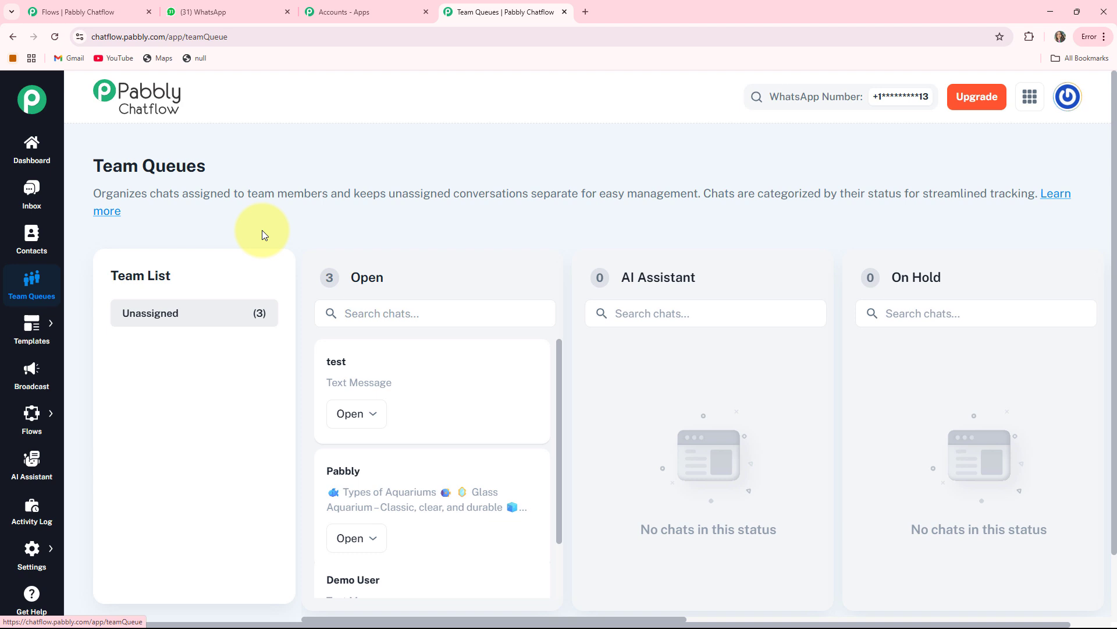
pyautogui.click(38, 337)
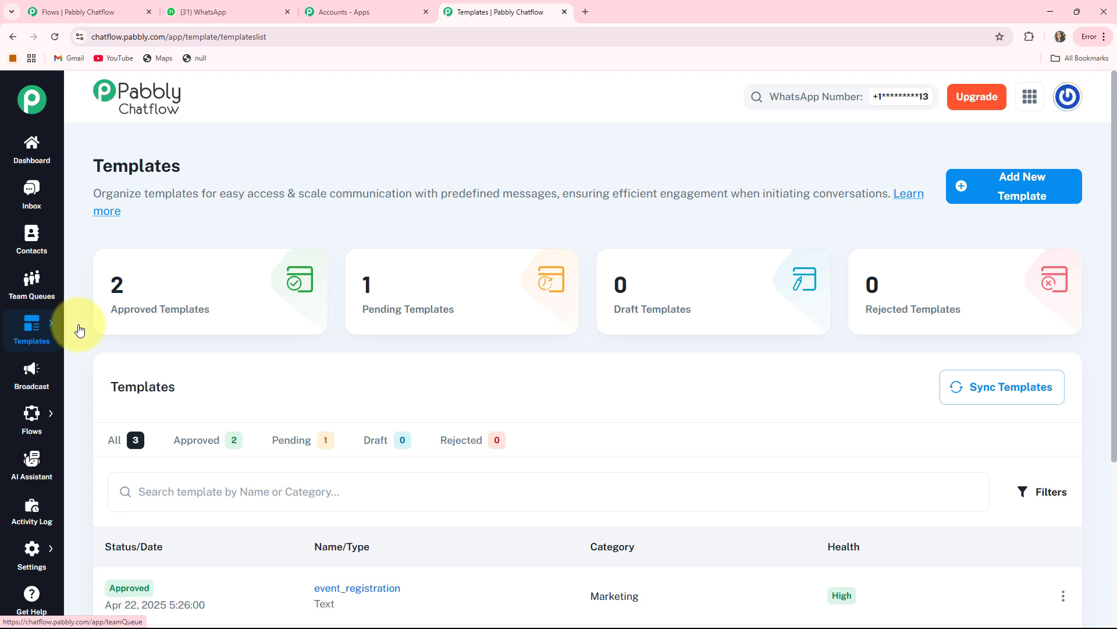
pyautogui.click(36, 372)
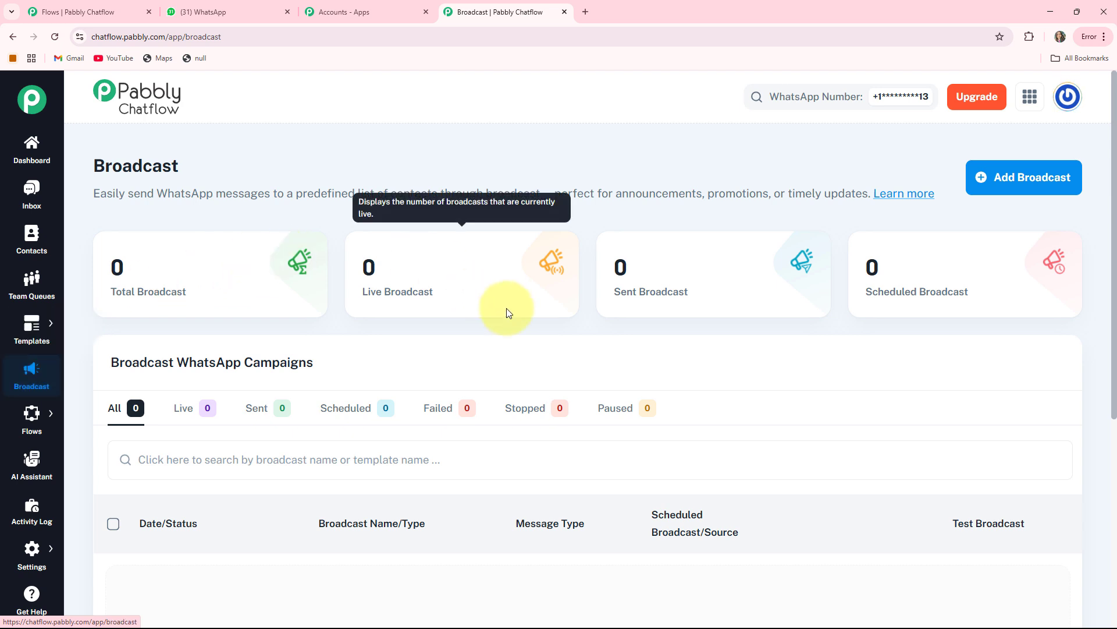
pyautogui.moveTo(30, 425)
pyautogui.click(75, 410)
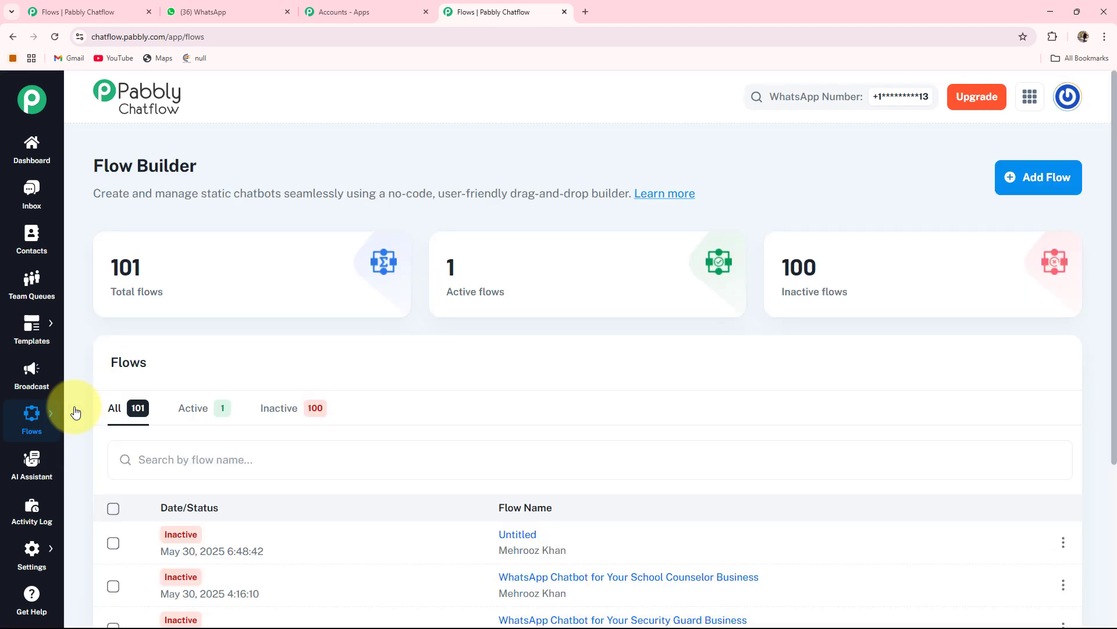
pyautogui.click(28, 465)
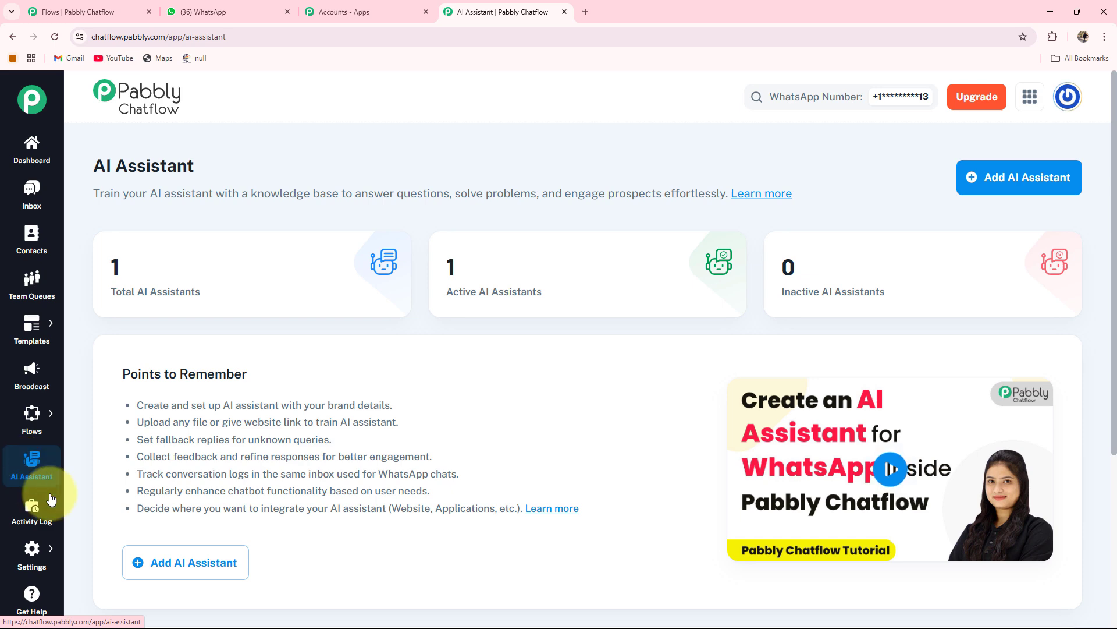
pyautogui.click(23, 521)
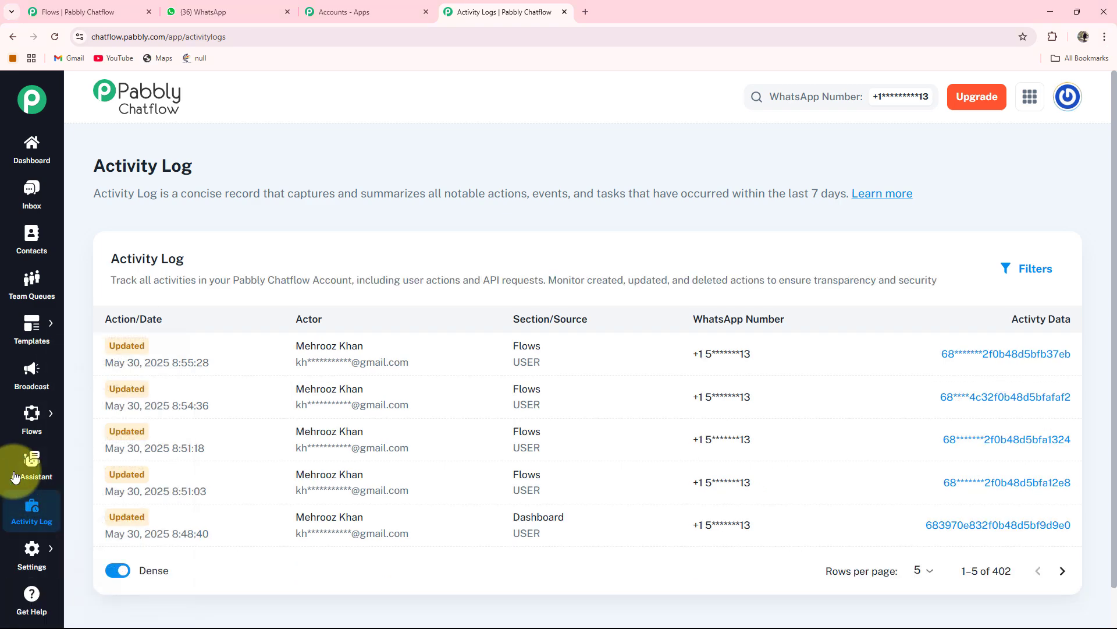
# Step: Create a new flow in the Flow Builder and shift its Flow Start node slightly on the canvas
pyautogui.moveTo(31, 419)
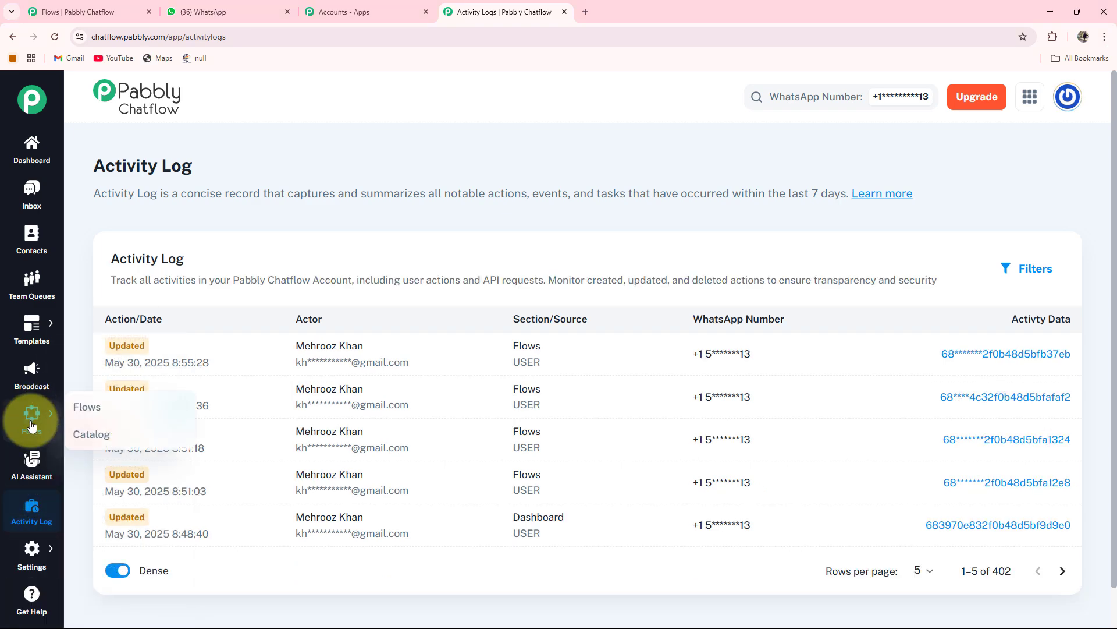
pyautogui.click(82, 407)
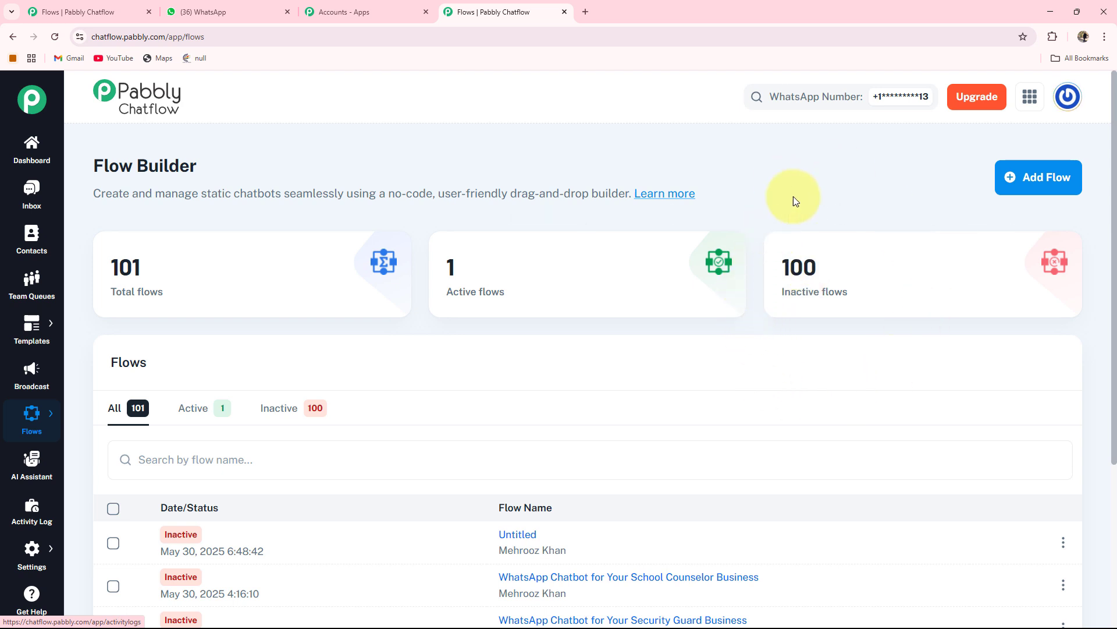
pyautogui.click(1043, 184)
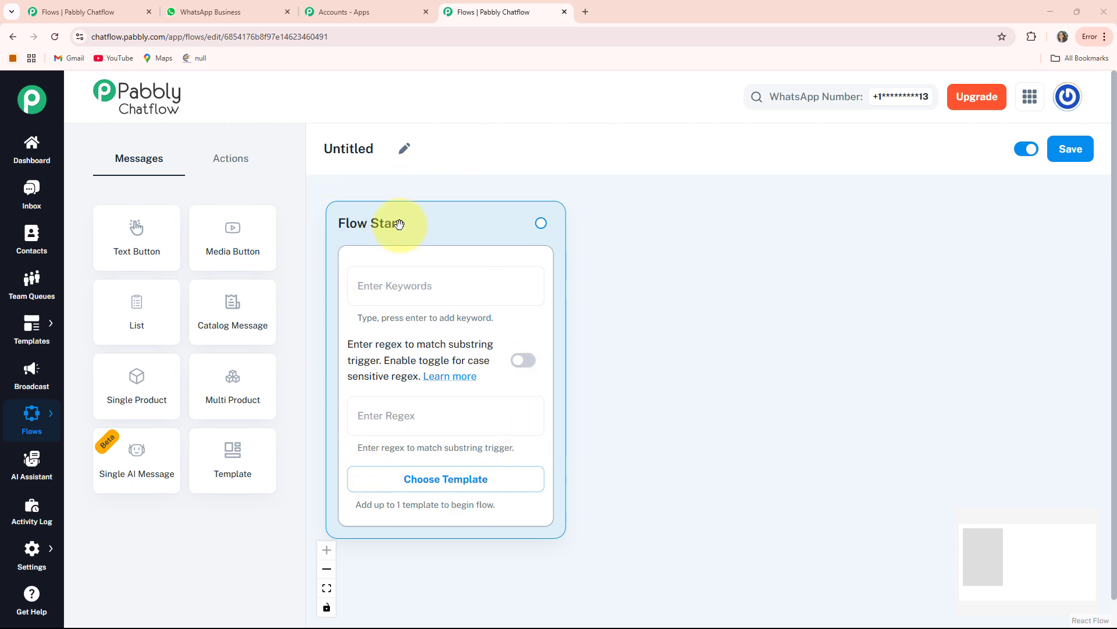
pyautogui.moveTo(399, 224); pyautogui.dragTo(448, 230)
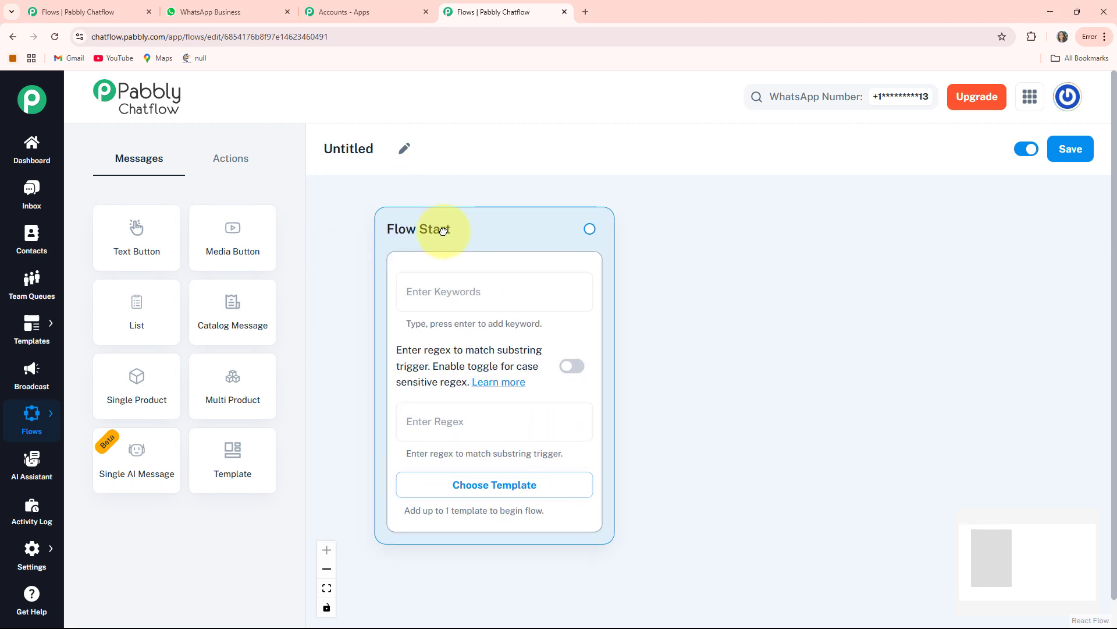
# Step: Rename the untitled flow as "WhatsApp Chatbot for Your Online Gift Shop Business"
pyautogui.click(405, 154)
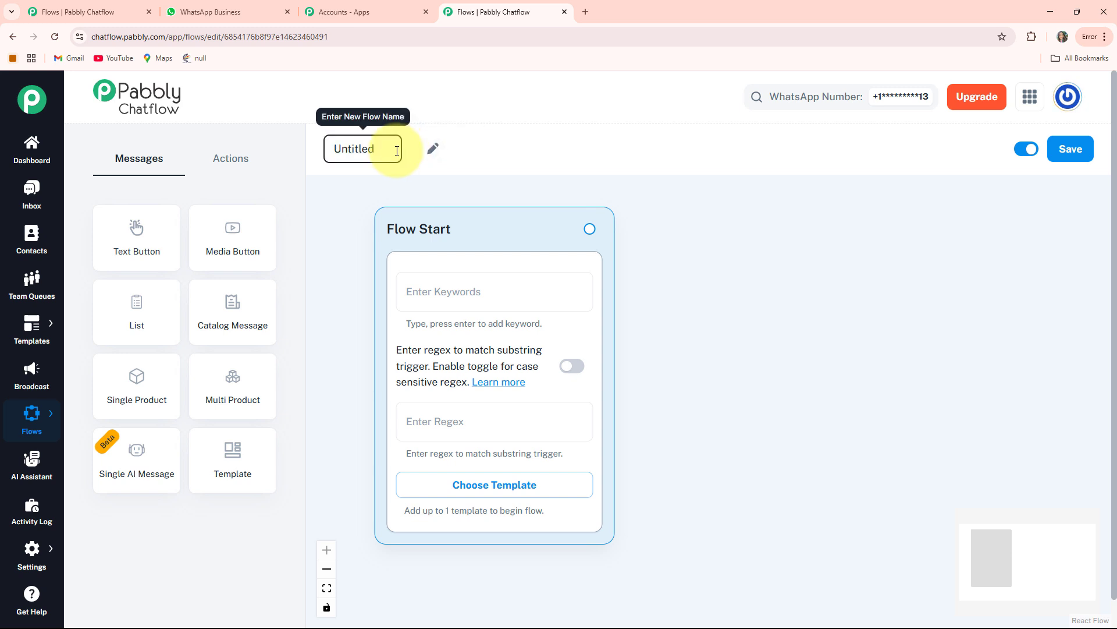
pyautogui.moveTo(397, 151); pyautogui.dragTo(307, 154)
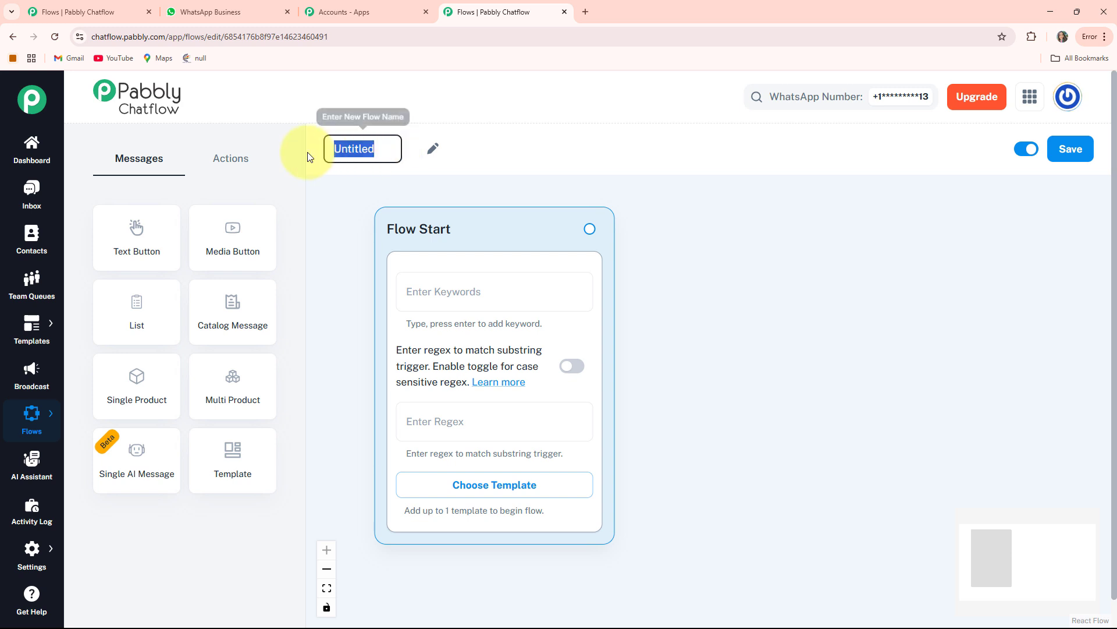
pyautogui.write('WhatsApp Chatbot for Your Online Gift Shop Business')
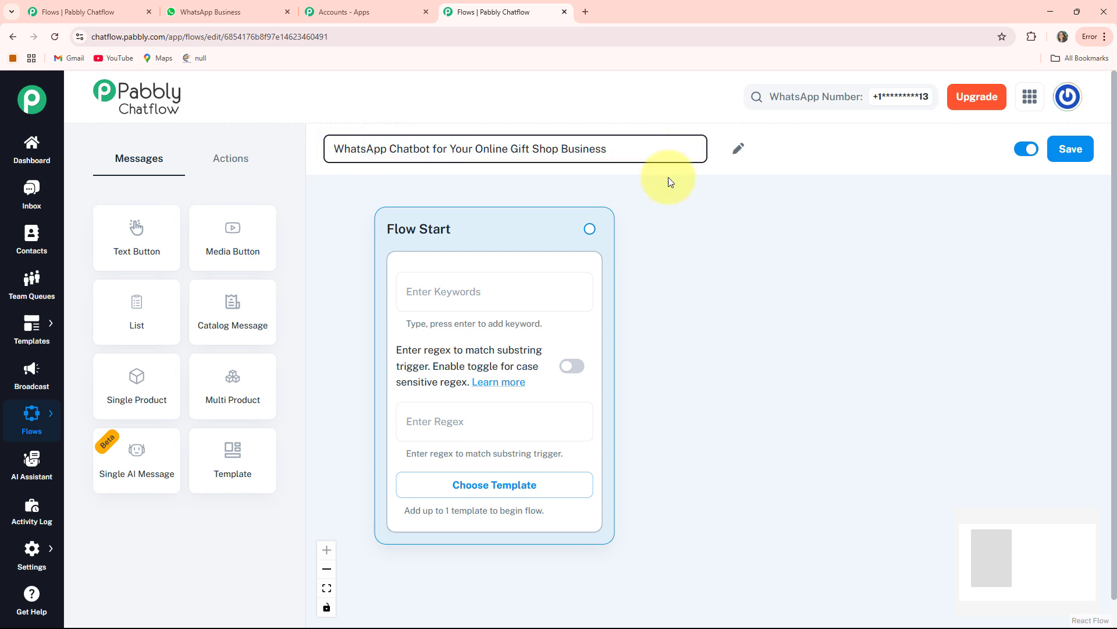
pyautogui.click(673, 214)
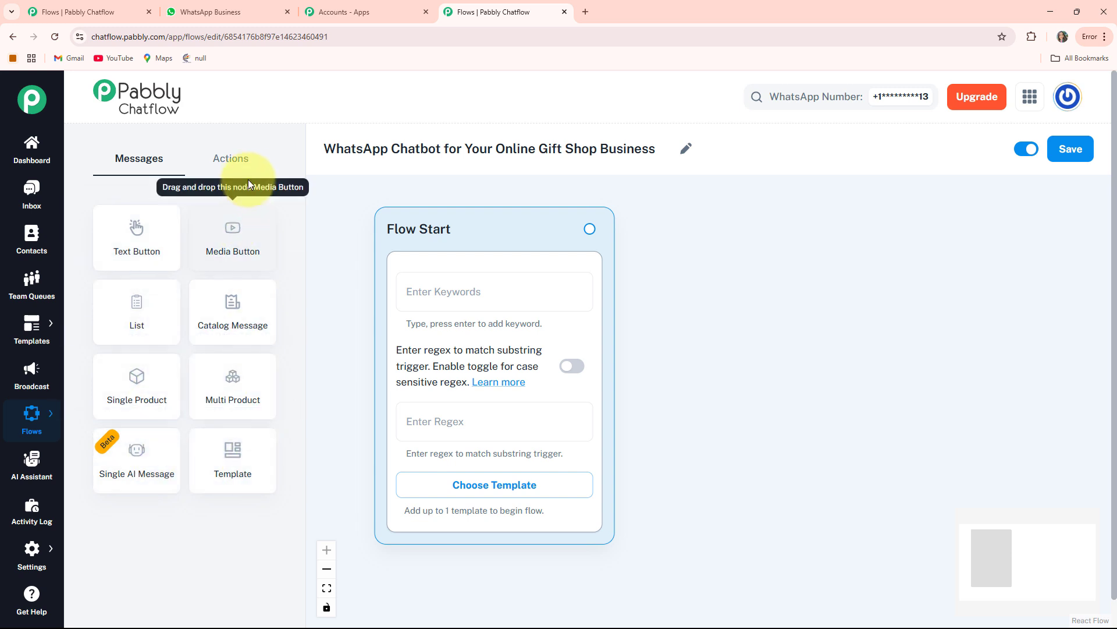
# Step: Look through the available action and message nodes, and save the flow
pyautogui.click(207, 168)
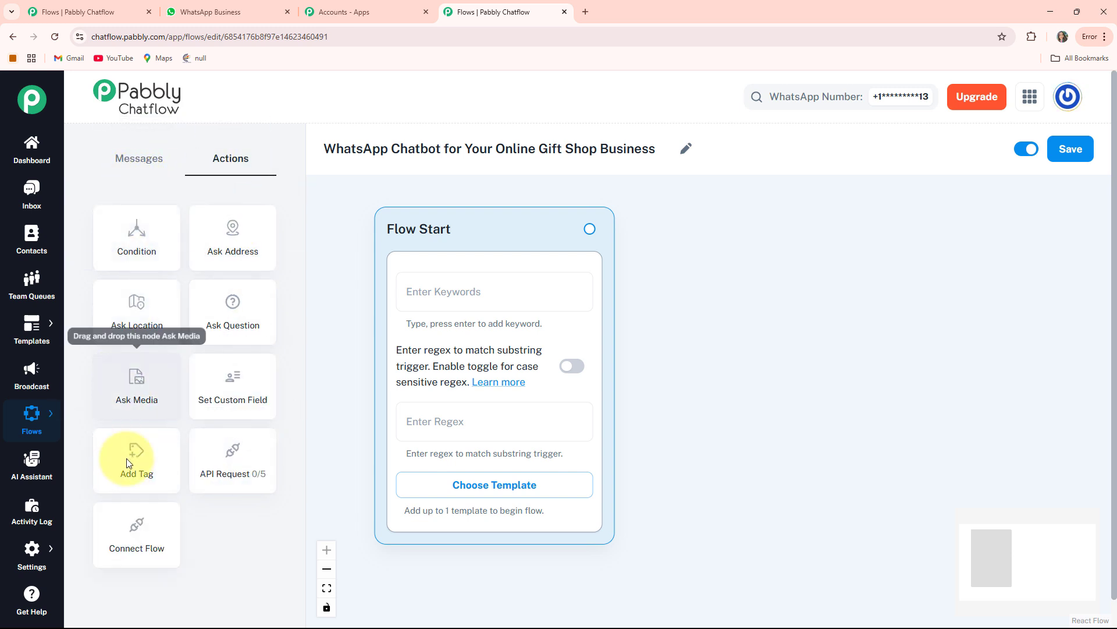
pyautogui.click(139, 163)
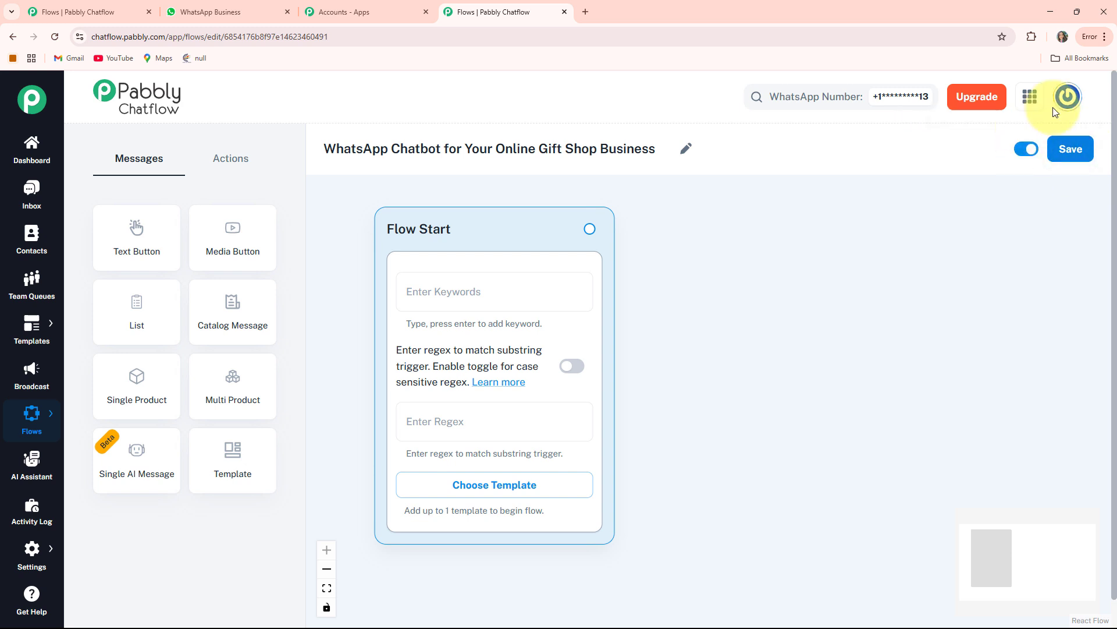
pyautogui.click(1077, 147)
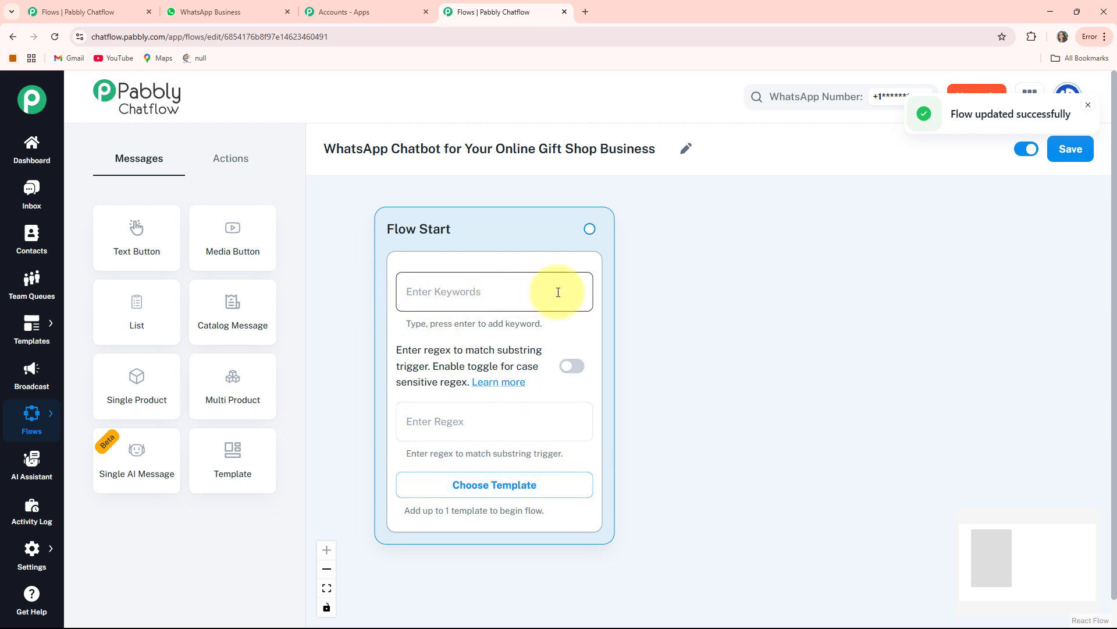
# Step: Examine the Flow Start trigger options: keywords, the case-sensitive regex toggle and the list of approved templates
pyautogui.click(470, 294)
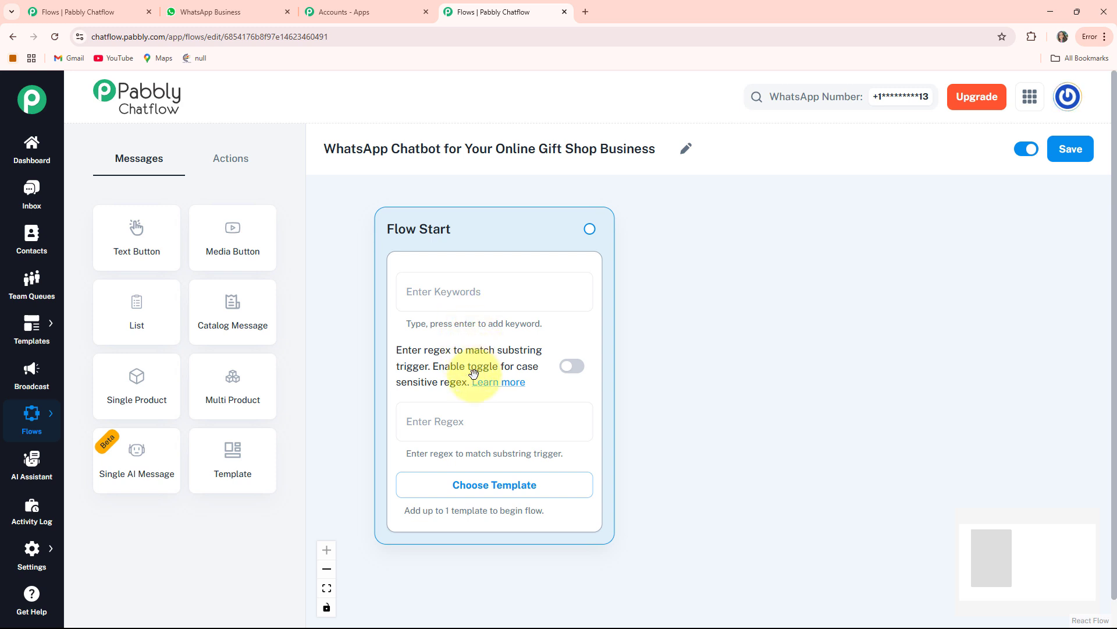
pyautogui.click(561, 369)
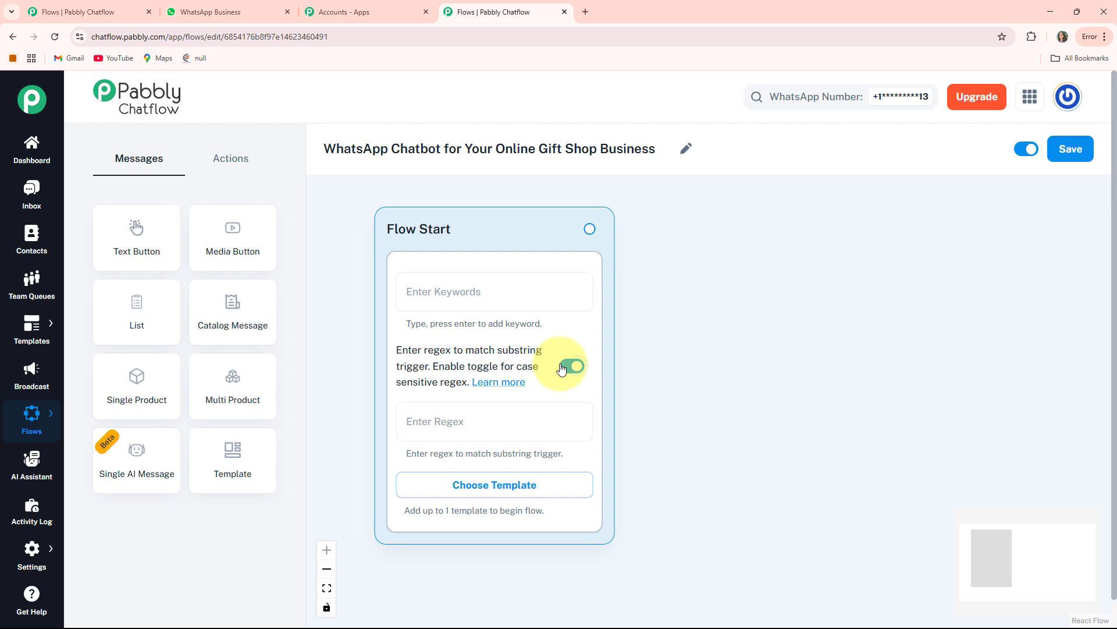
pyautogui.click(566, 368)
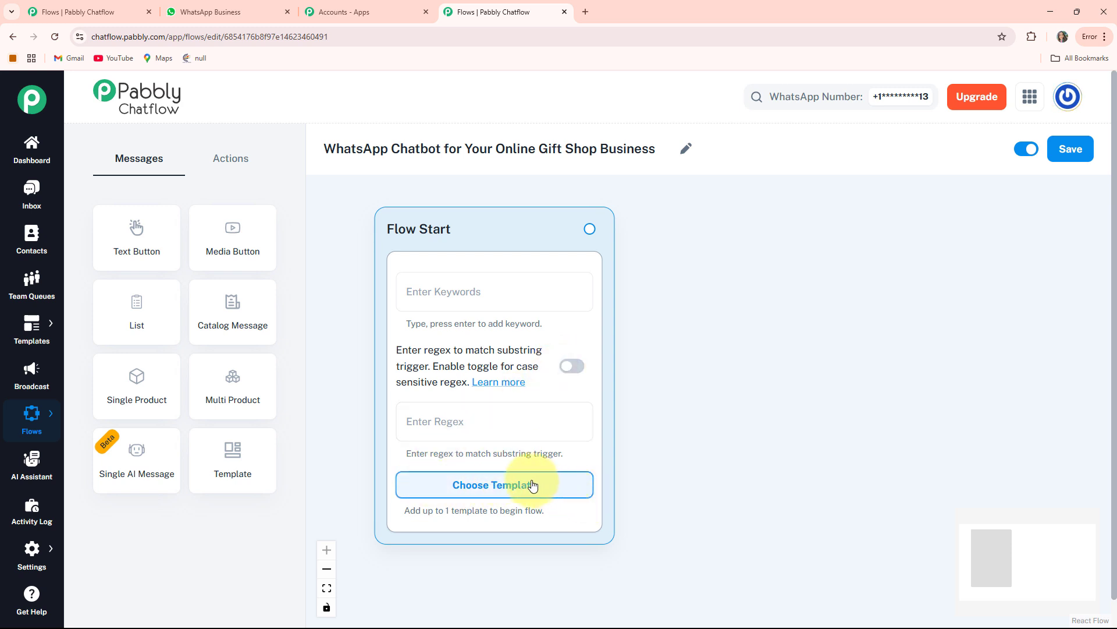
pyautogui.click(489, 493)
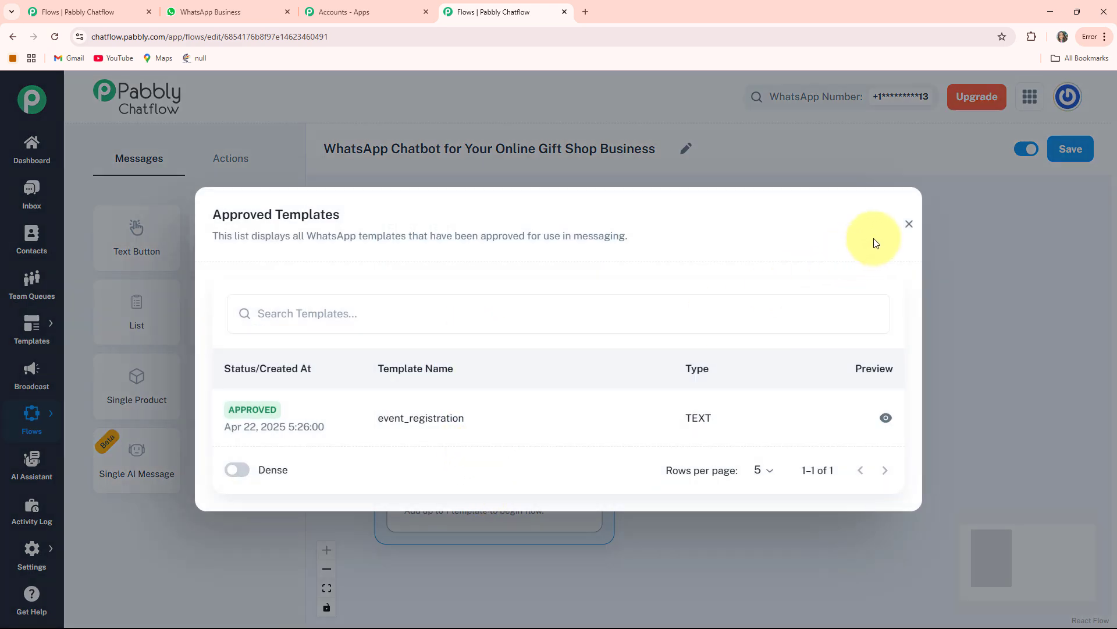
pyautogui.click(910, 224)
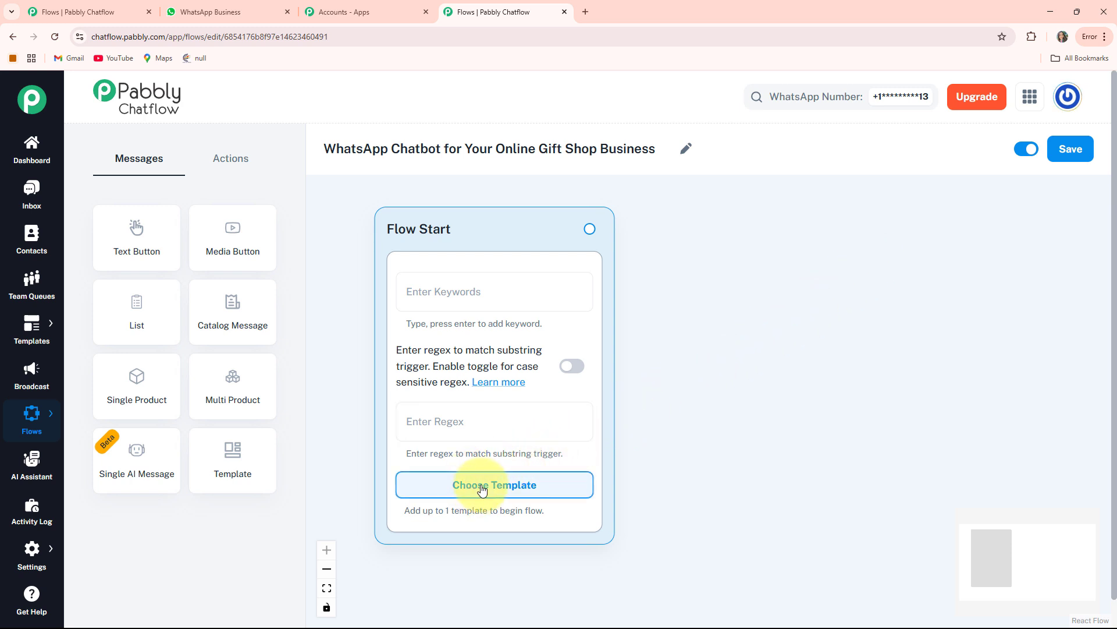
# Step: Set the Flow Start node's regex trigger to [\s\S]+
pyautogui.click(431, 420)
pyautogui.write('[\\s\\S]+')
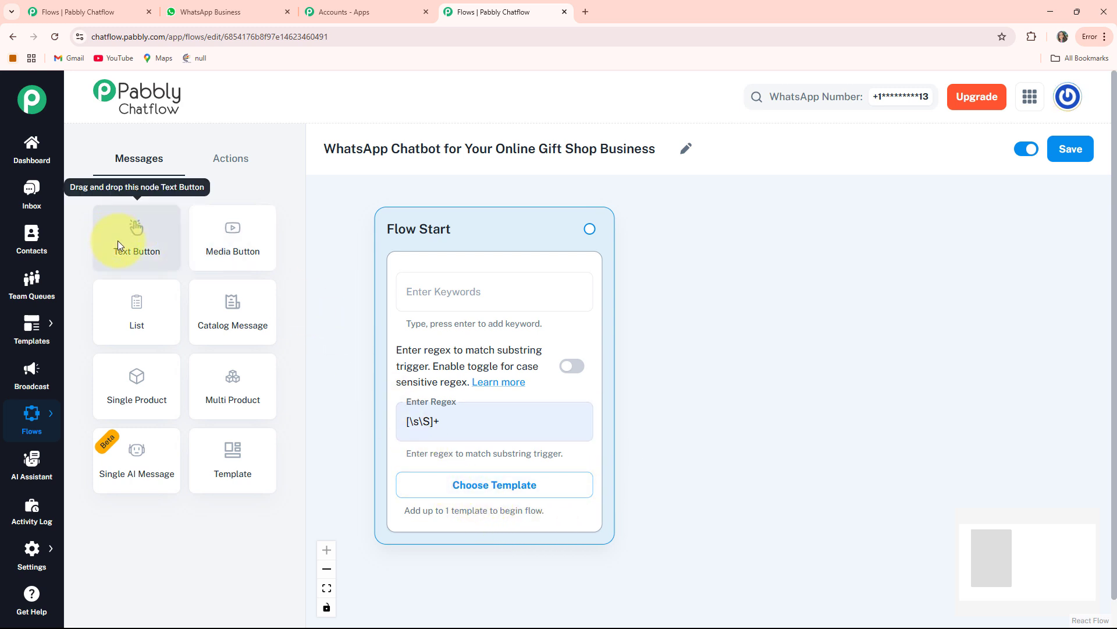
# Step: Add a Text Button node beside Flow Start and enter the GlowGifts welcome message, from "*Hi There!*" through "*How can we assist you today?*"
pyautogui.click(124, 242)
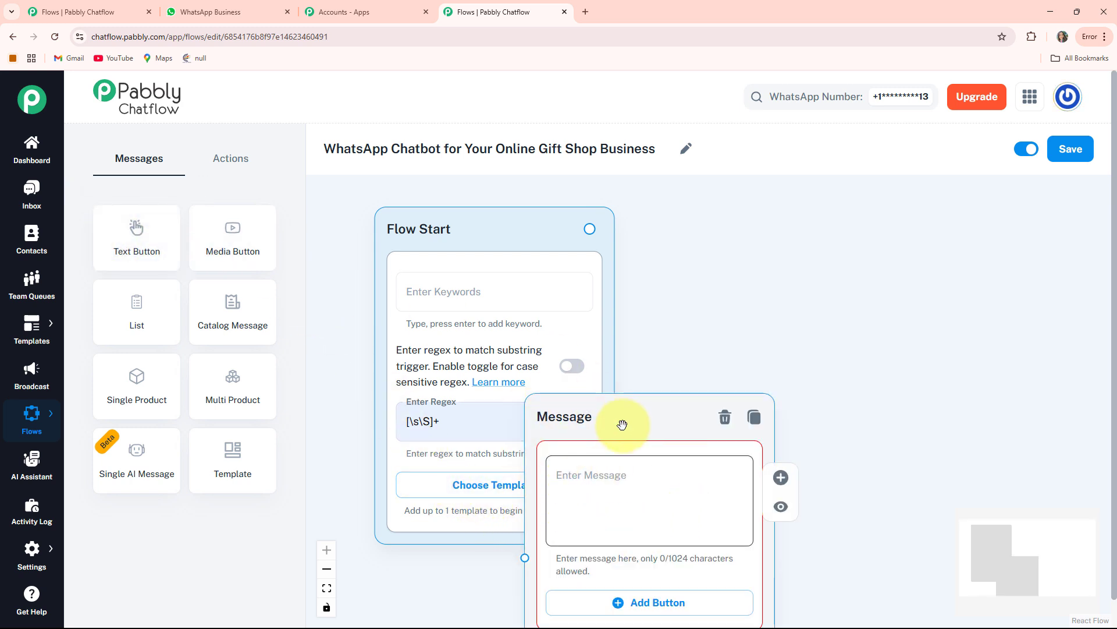
pyautogui.moveTo(586, 424); pyautogui.dragTo(713, 216)
pyautogui.click(561, 272)
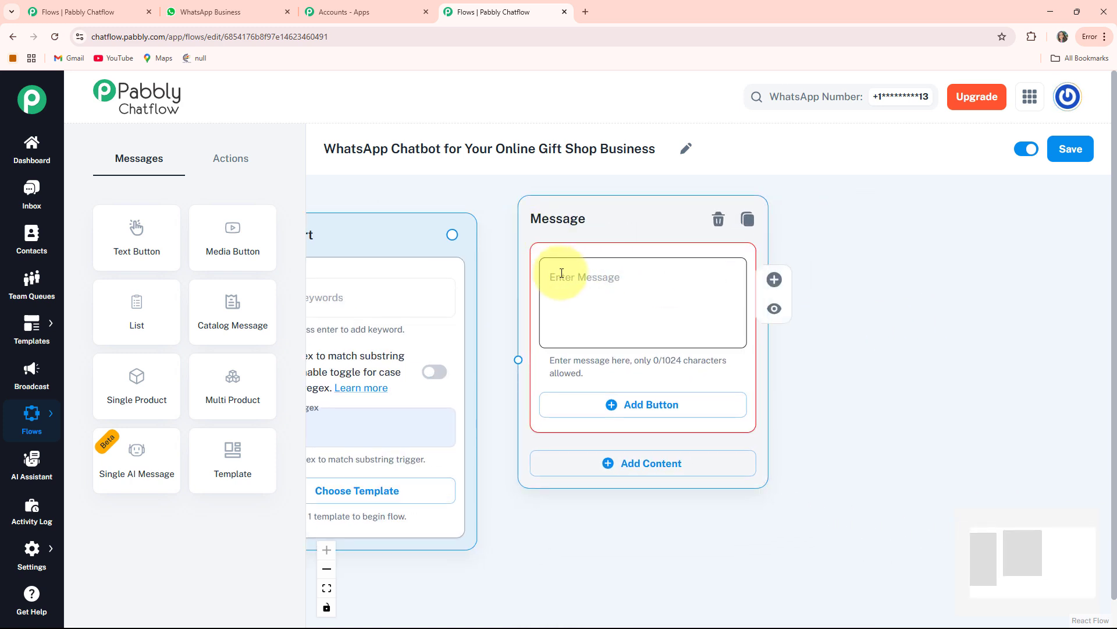
pyautogui.hotkey('ctrl', 'v')
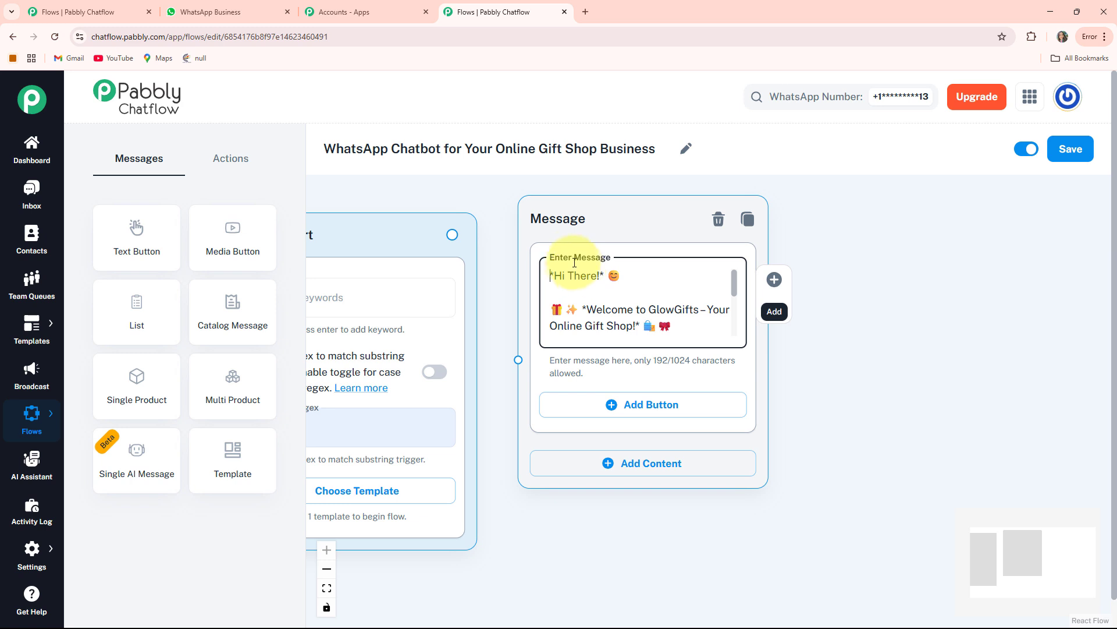
pyautogui.press('Down')
pyautogui.press('Down')
pyautogui.press('Down')
pyautogui.press('Down')
pyautogui.press('Down')
pyautogui.press('Down')
pyautogui.press('Down')
pyautogui.press('Down')
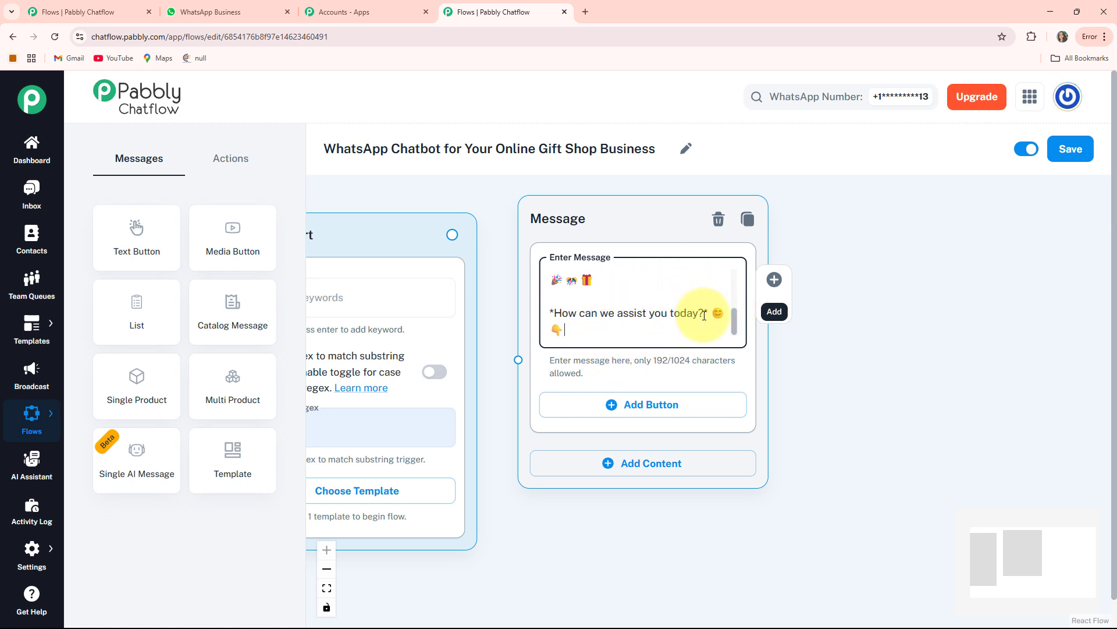
# Step: Add a button with the text "Our Collection 🛒" to the welcome message
pyautogui.click(652, 405)
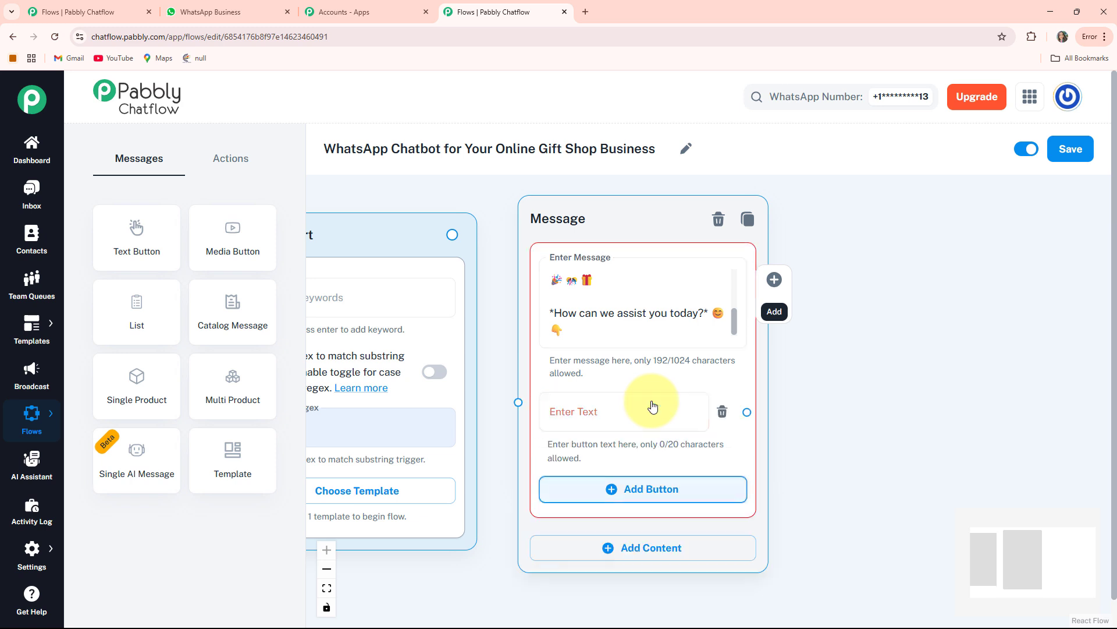
pyautogui.click(570, 412)
pyautogui.write('Our Collection 🛒')
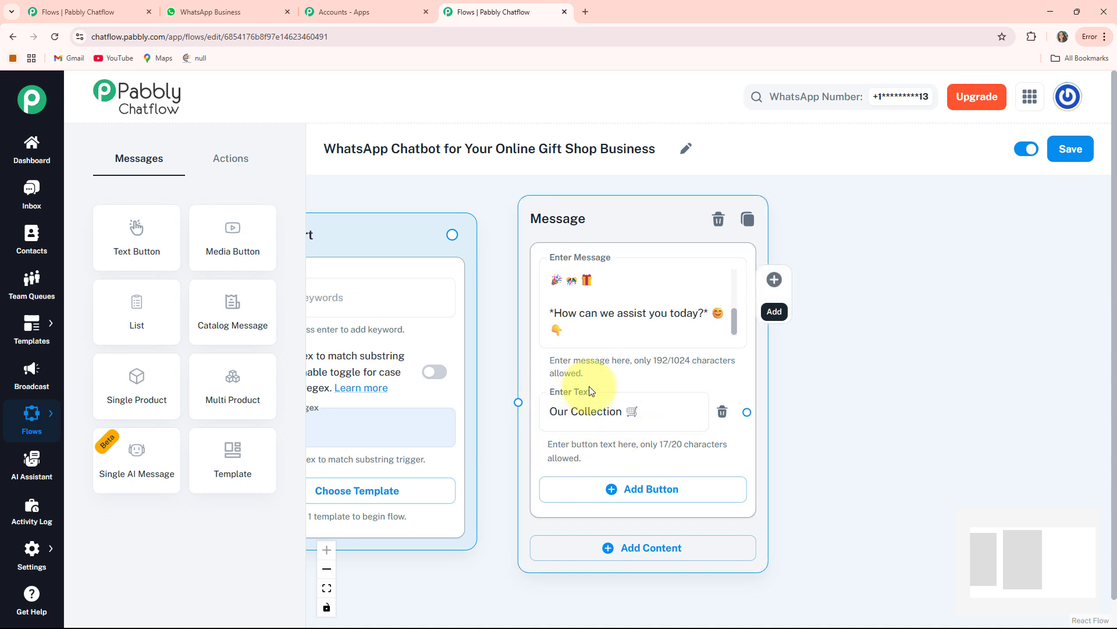
pyautogui.click(823, 511)
# Step: Add a second button with the text "Delivery Timelines 🚚" to the welcome message
pyautogui.moveTo(743, 505); pyautogui.dragTo(727, 406)
pyautogui.click(673, 388)
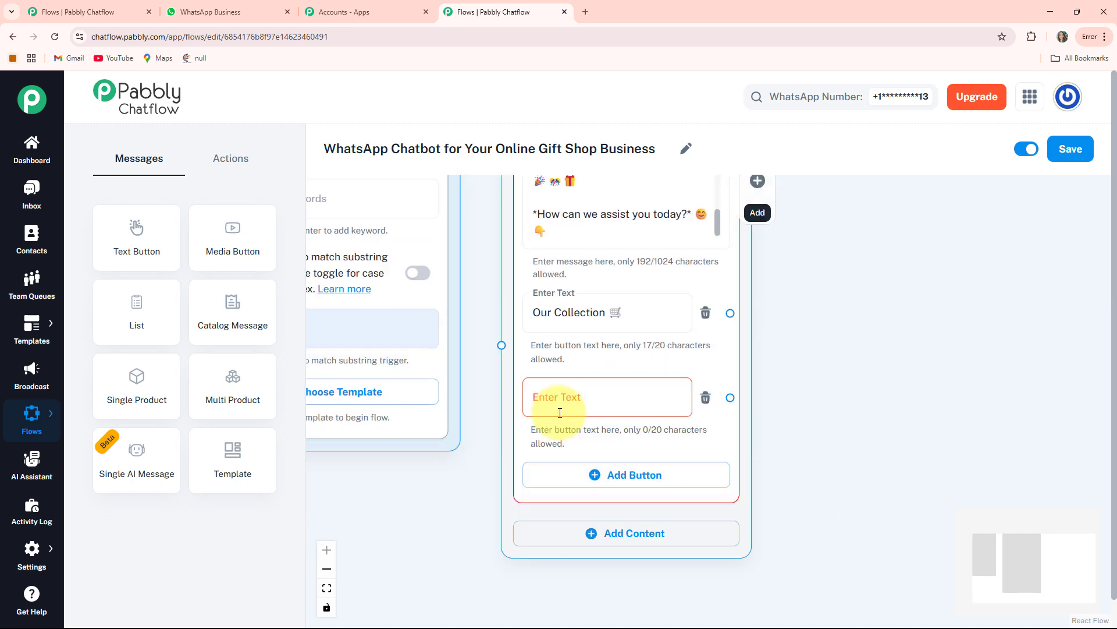
pyautogui.click(559, 404)
pyautogui.write('Delivery Timelines🚚')
pyautogui.scroll(-1, 785, 512)
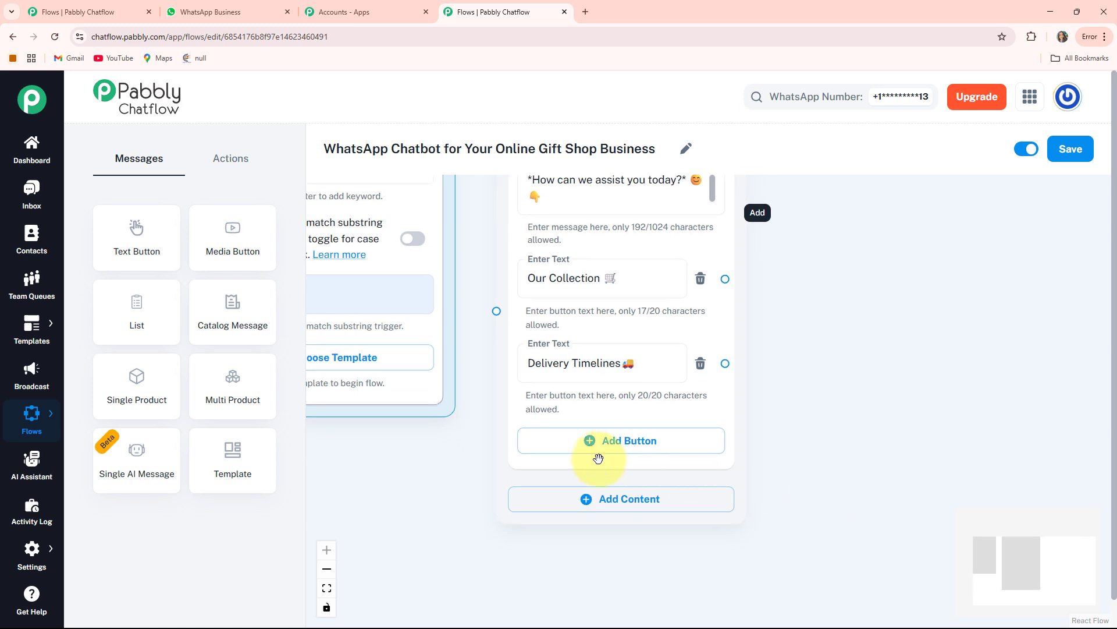
# Step: Add a third button with the text "Contact Us 📞" to the welcome message
pyautogui.click(641, 444)
pyautogui.click(576, 446)
pyautogui.write('Contact Us 📞')
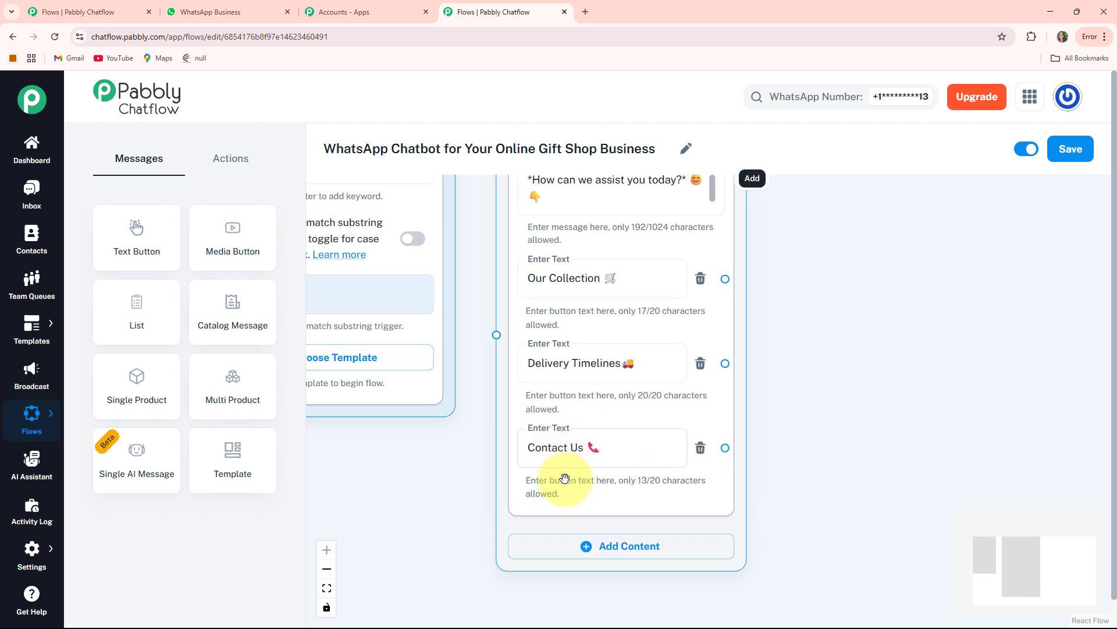
# Step: Connect the Flow Start node to the welcome message node and shift the message node slightly
pyautogui.scroll(-3, 558, 385)
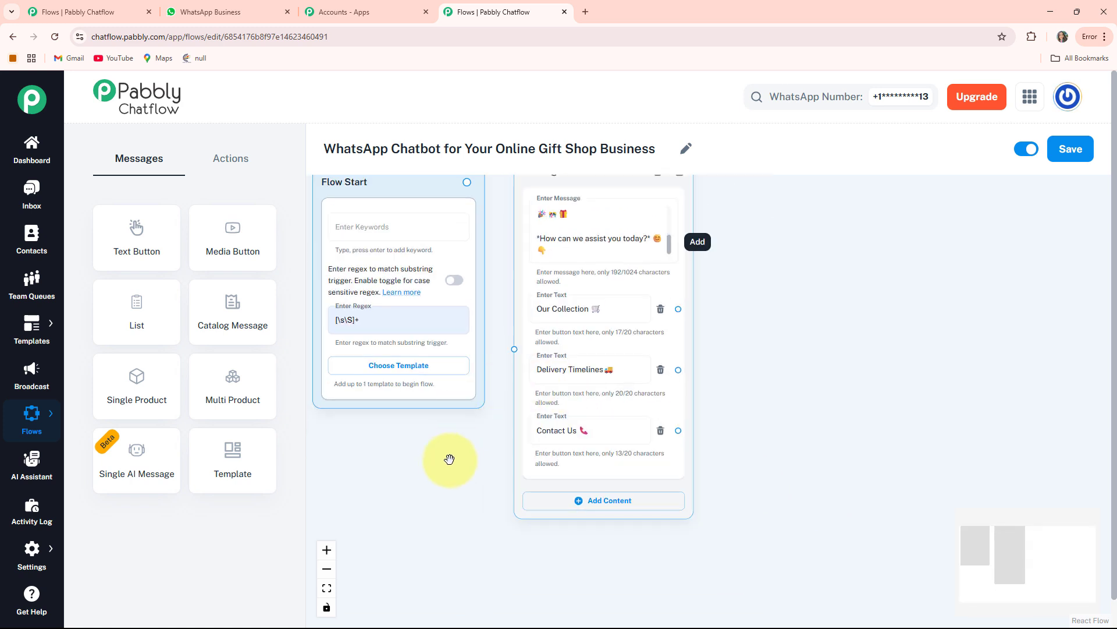
pyautogui.moveTo(449, 459); pyautogui.dragTo(461, 504)
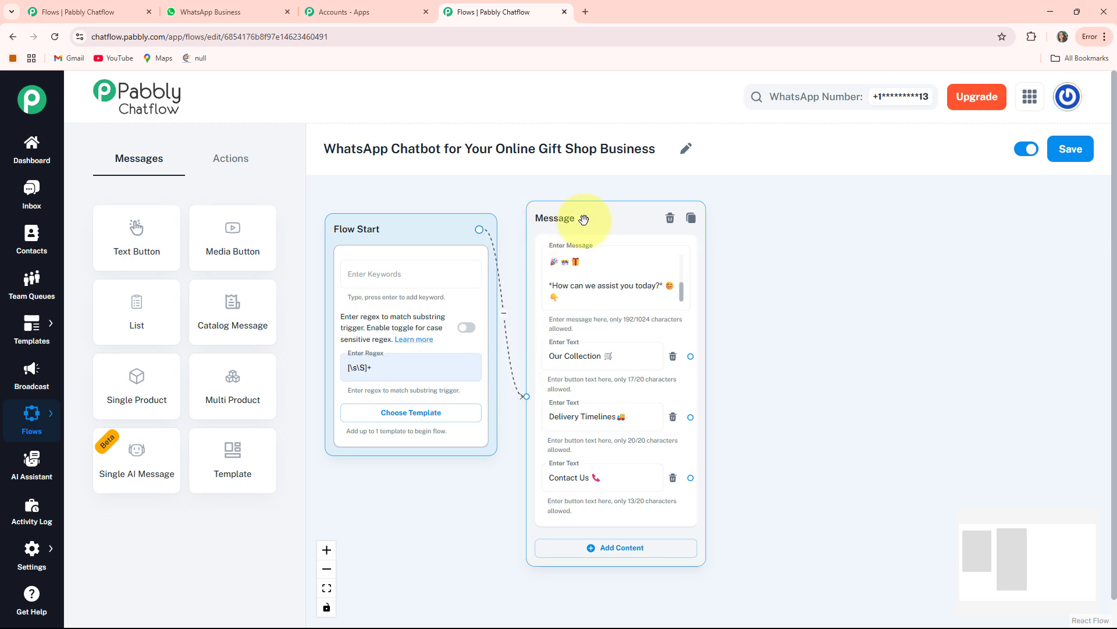
pyautogui.moveTo(573, 219); pyautogui.dragTo(568, 219)
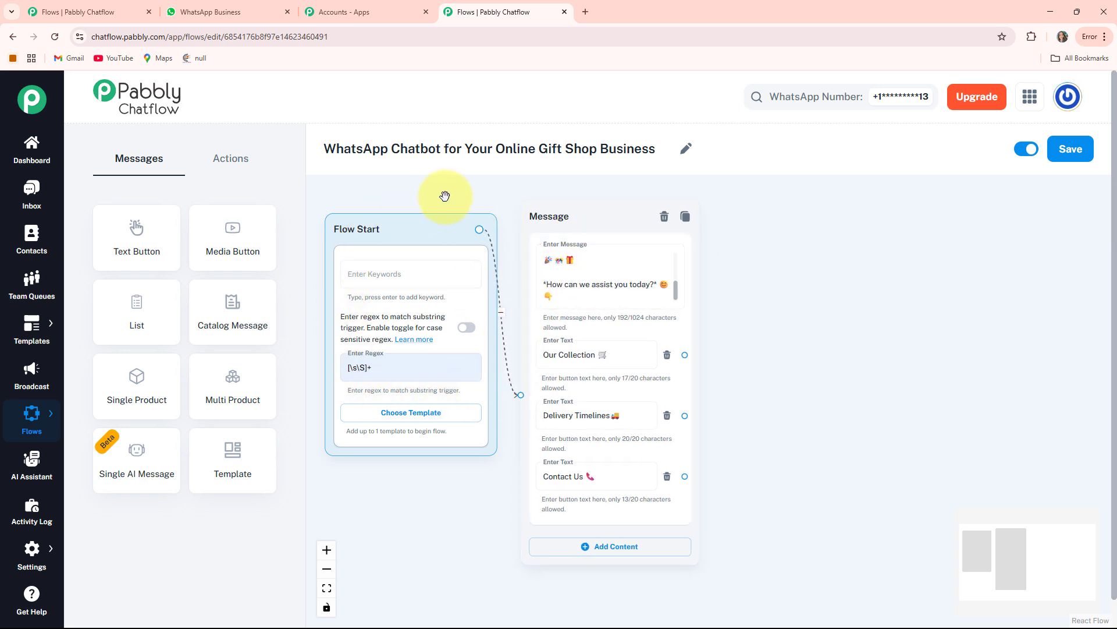
# Step: Branch a new Media content node off the "Our Collection 🛒" button of the welcome message
pyautogui.hscroll(2, 578, 351)
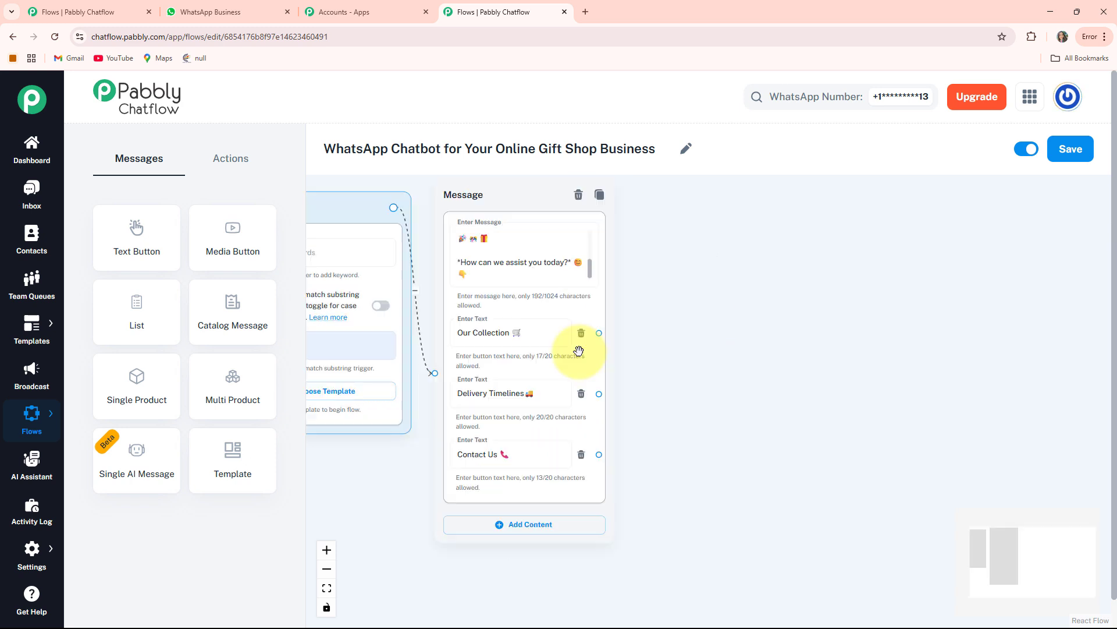
pyautogui.scroll(3, 704, 367)
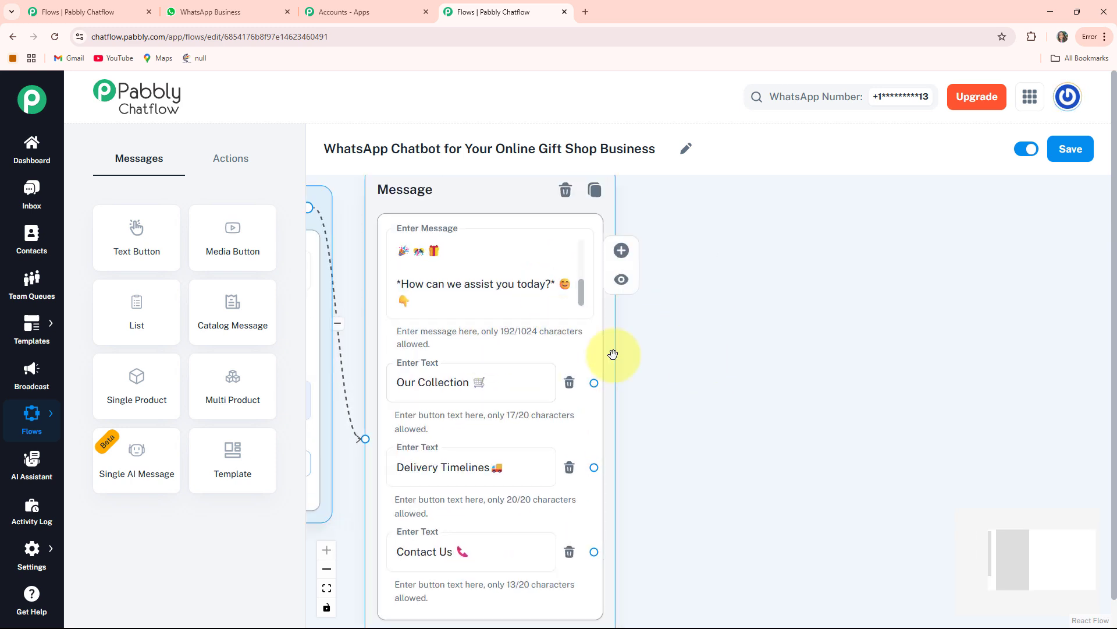
pyautogui.click(506, 391)
pyautogui.scroll(-1, 521, 379)
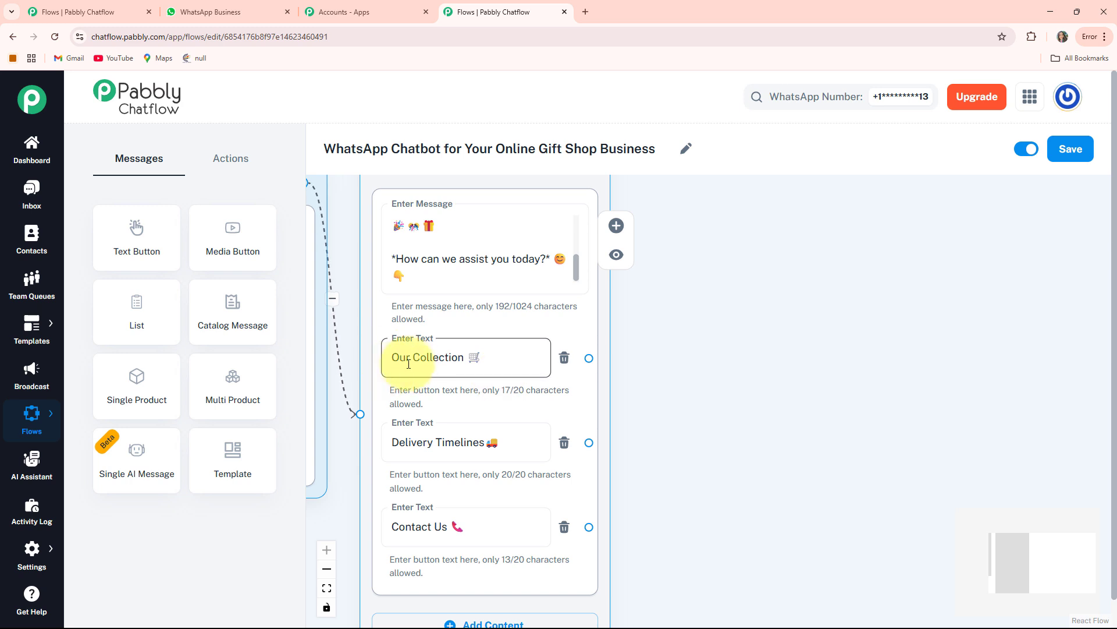
pyautogui.moveTo(723, 407); pyautogui.dragTo(592, 385)
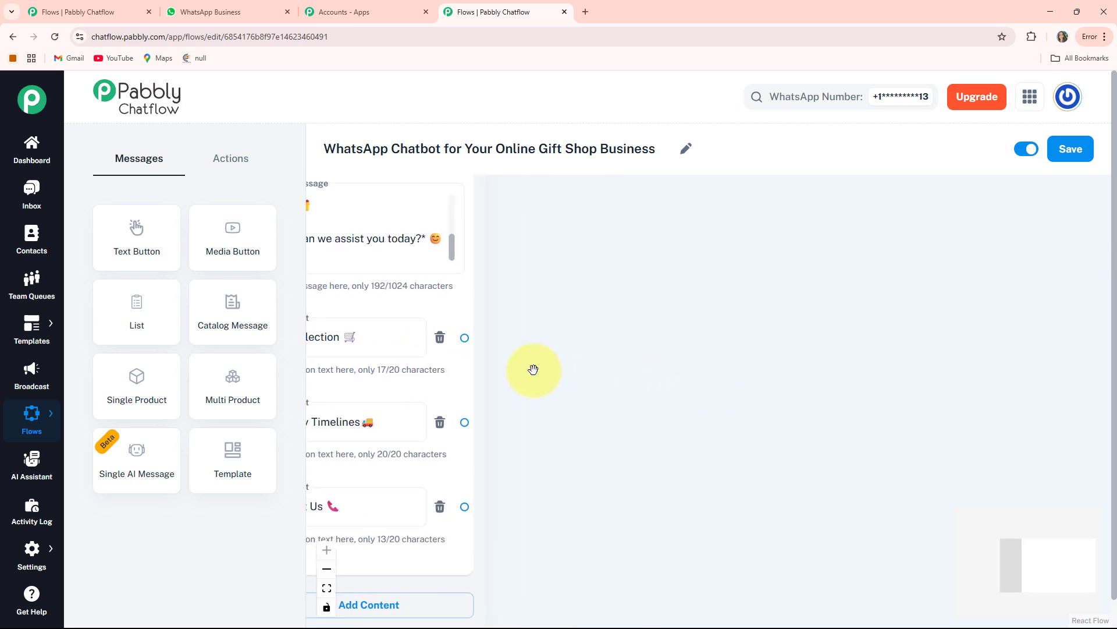
pyautogui.moveTo(464, 338); pyautogui.dragTo(576, 253)
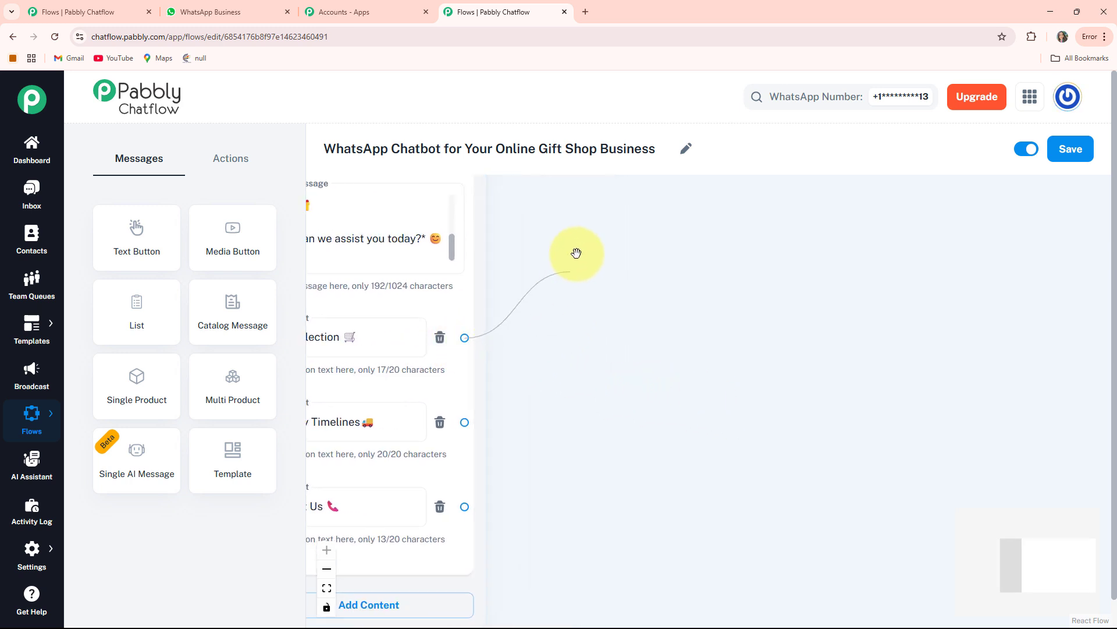
pyautogui.moveTo(637, 222); pyautogui.dragTo(637, 222)
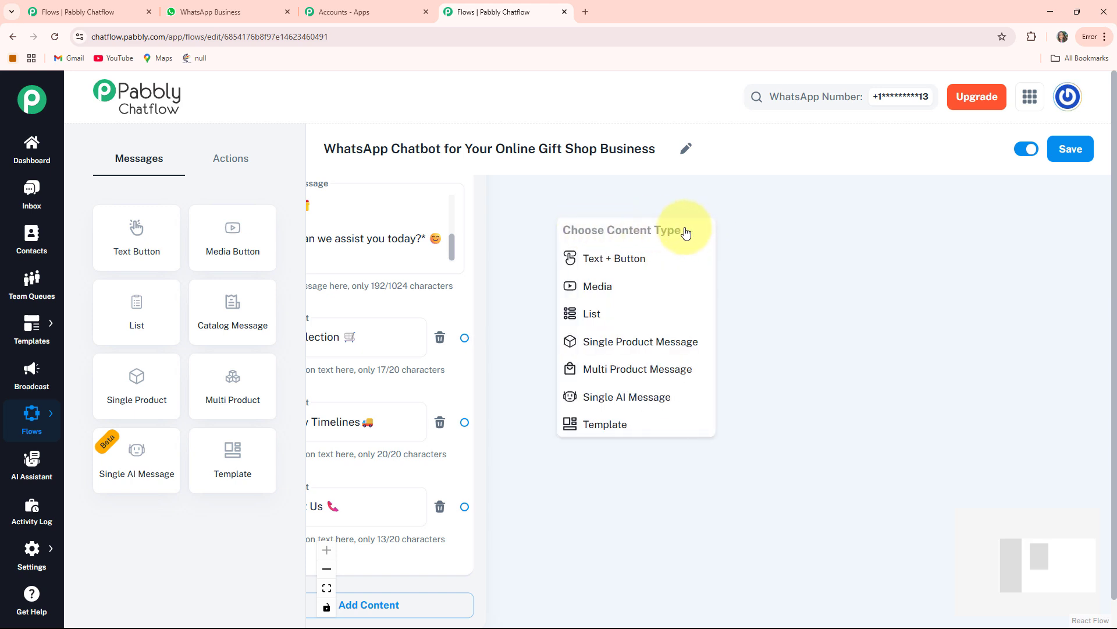
pyautogui.click(616, 292)
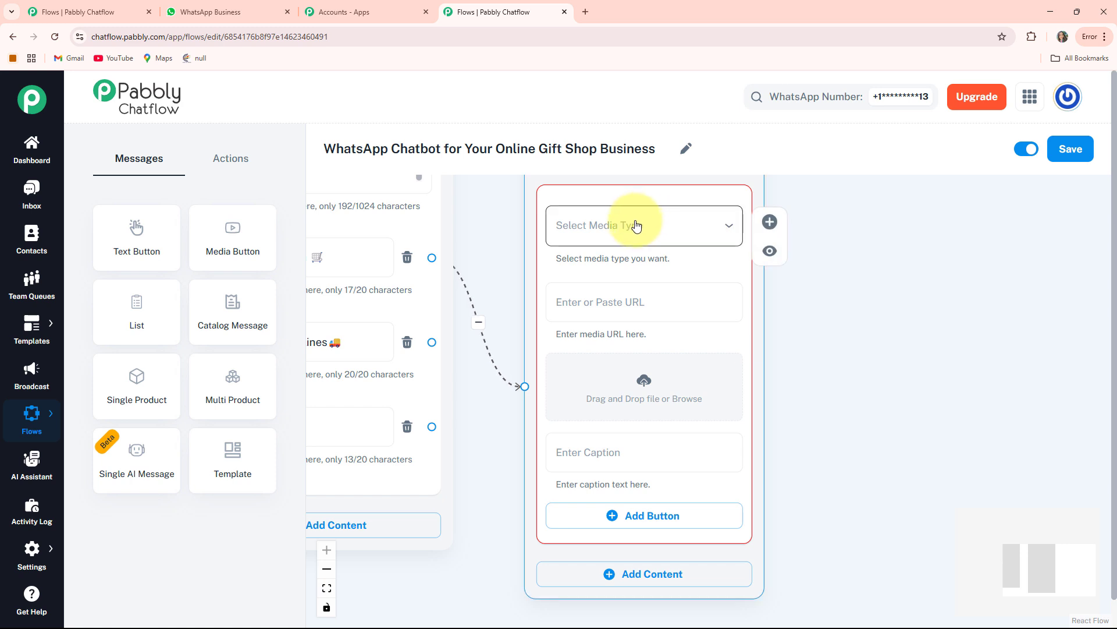
# Step: Set the new node's media type to Image and load the pink teddy bear picture
pyautogui.click(636, 227)
pyautogui.click(576, 263)
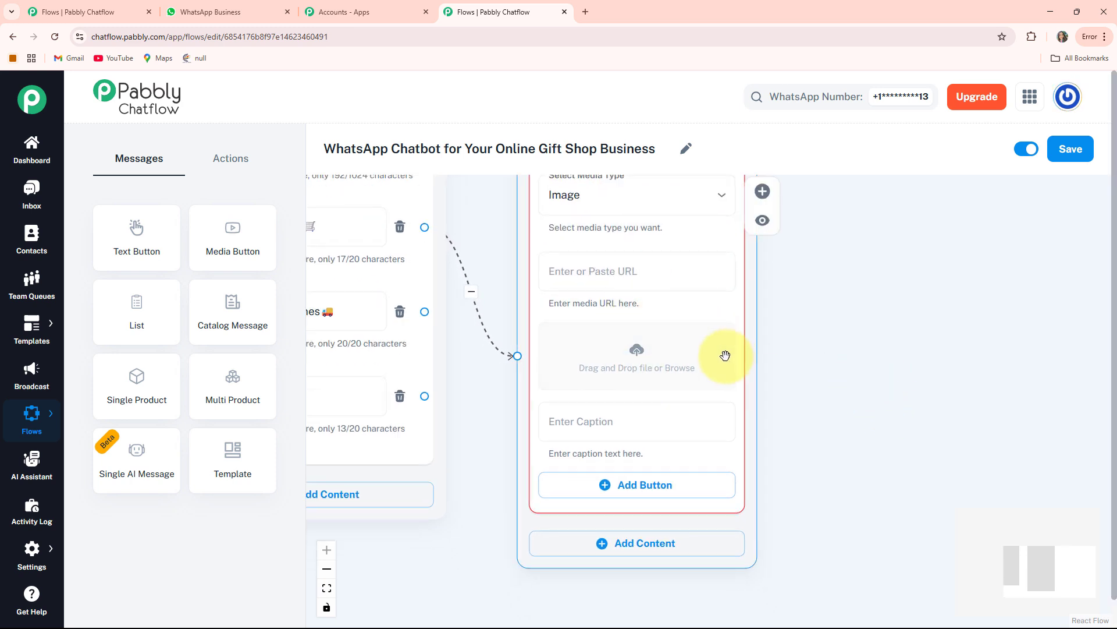
pyautogui.click(637, 353)
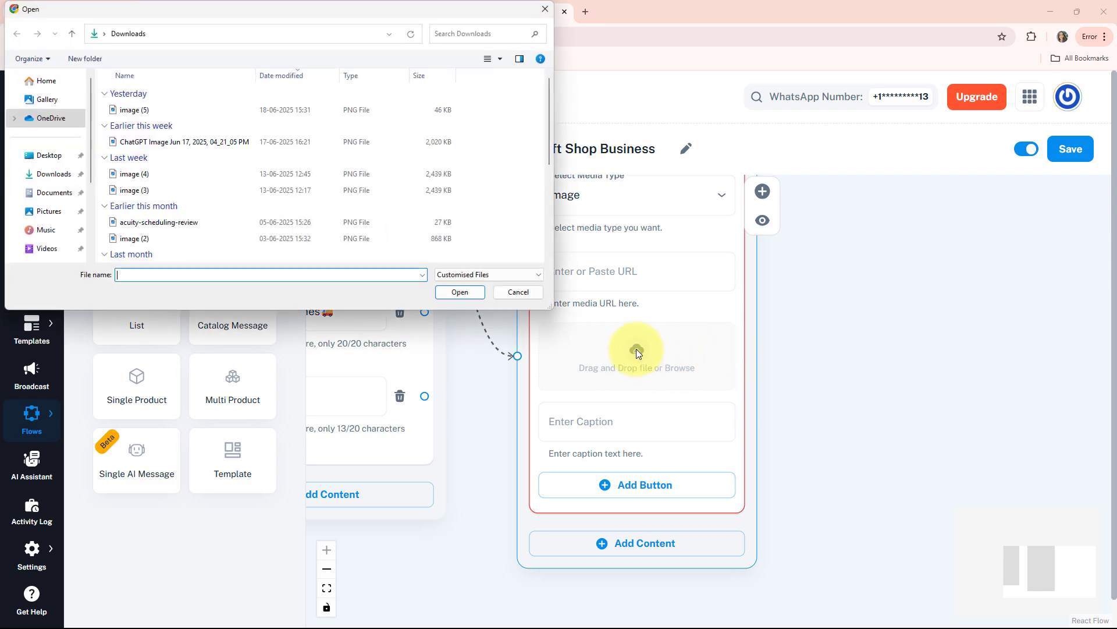
pyautogui.doubleClick(146, 142)
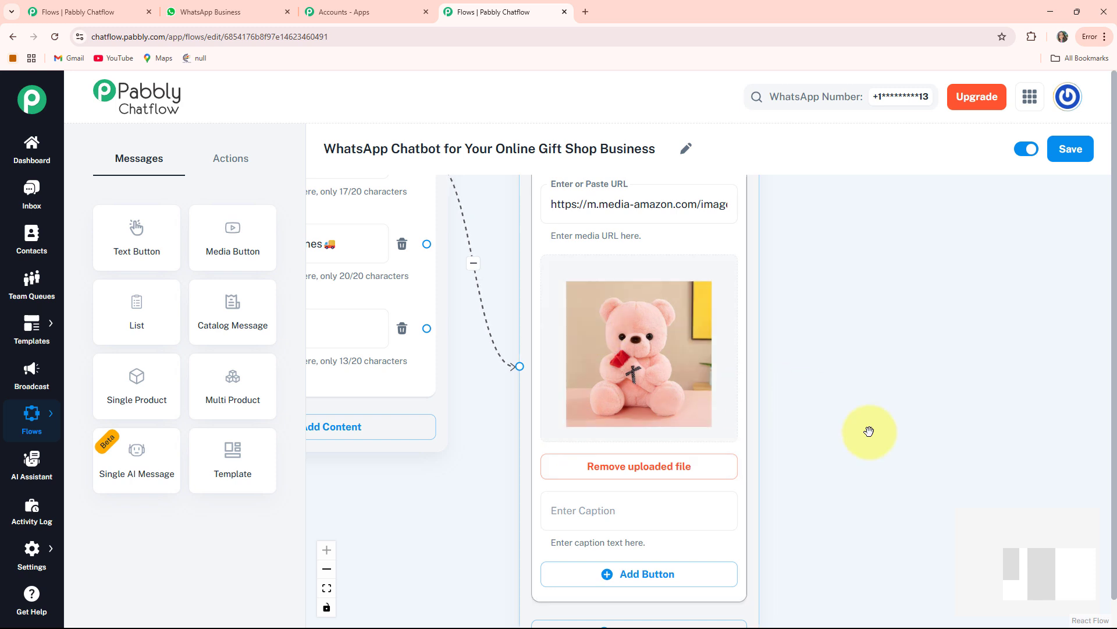
# Step: Enter the teddy bear image's caption, starting with "🧸 *Cuddly Teddy Bear* 💰 *Price:"
pyautogui.click(694, 463)
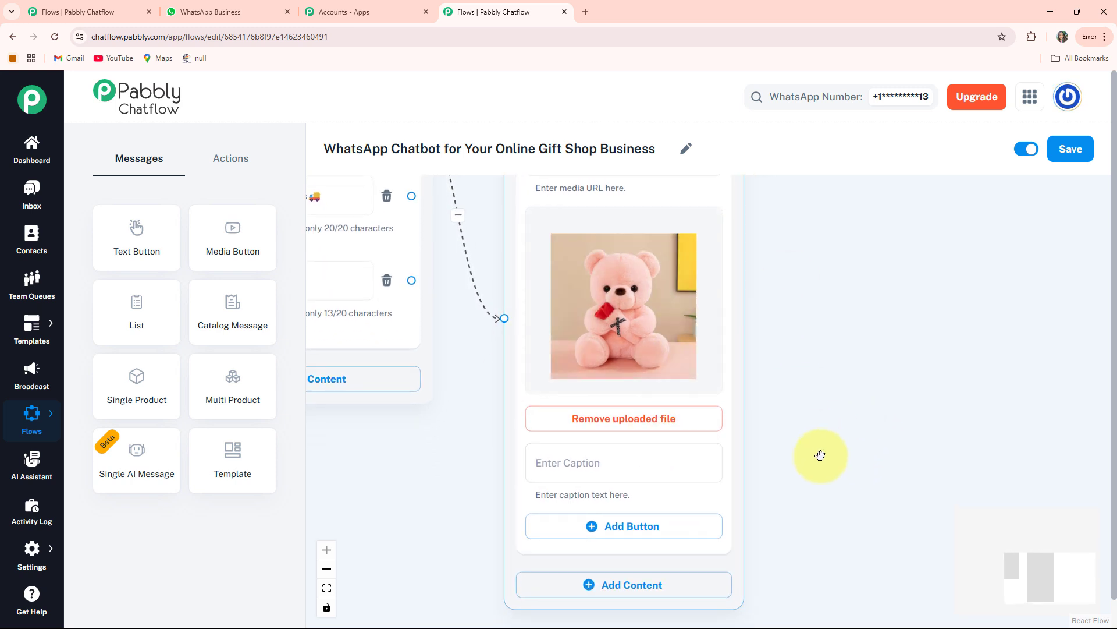
pyautogui.moveTo(795, 461); pyautogui.dragTo(798, 423)
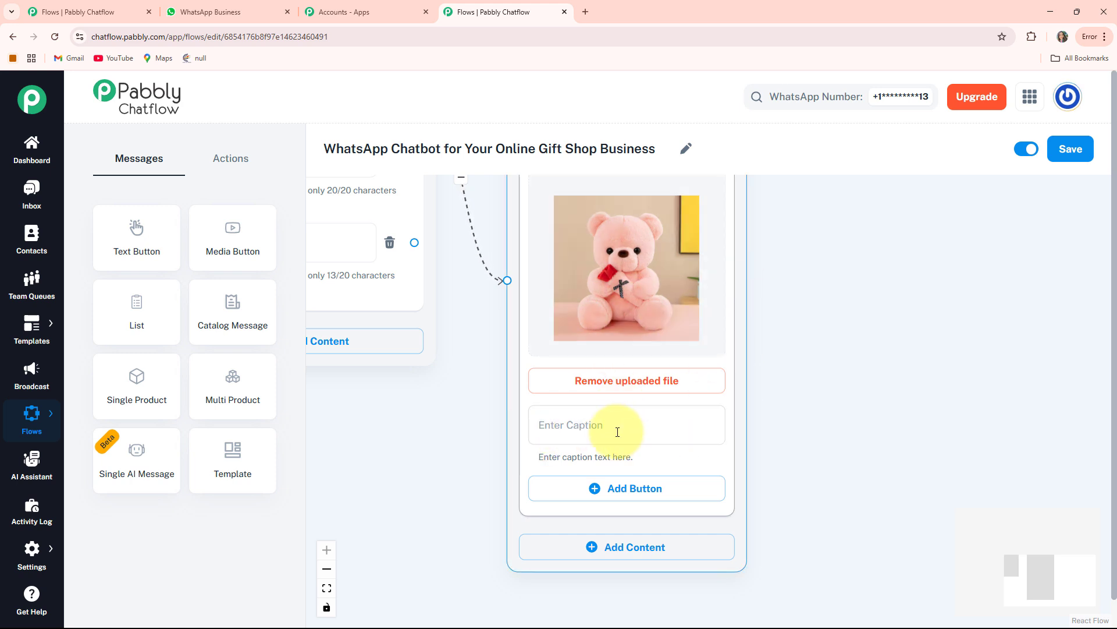
pyautogui.click(585, 433)
pyautogui.hotkey('ctrl', 'v')
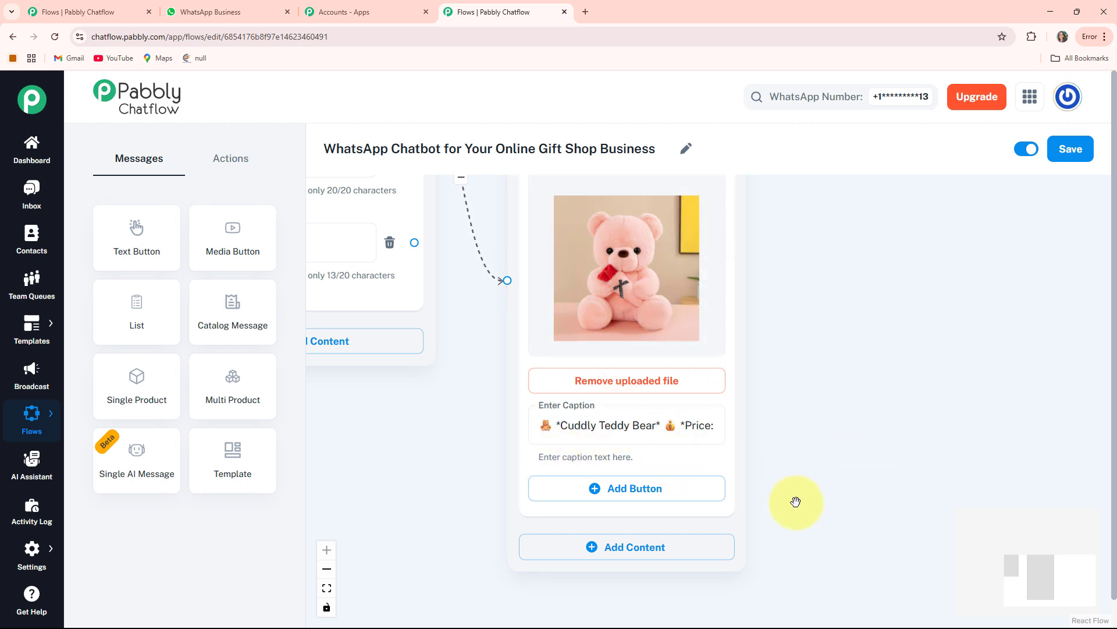
# Step: Add a button with the text "Order Now 🛒" under the teddy bear caption
pyautogui.moveTo(793, 501); pyautogui.dragTo(783, 429)
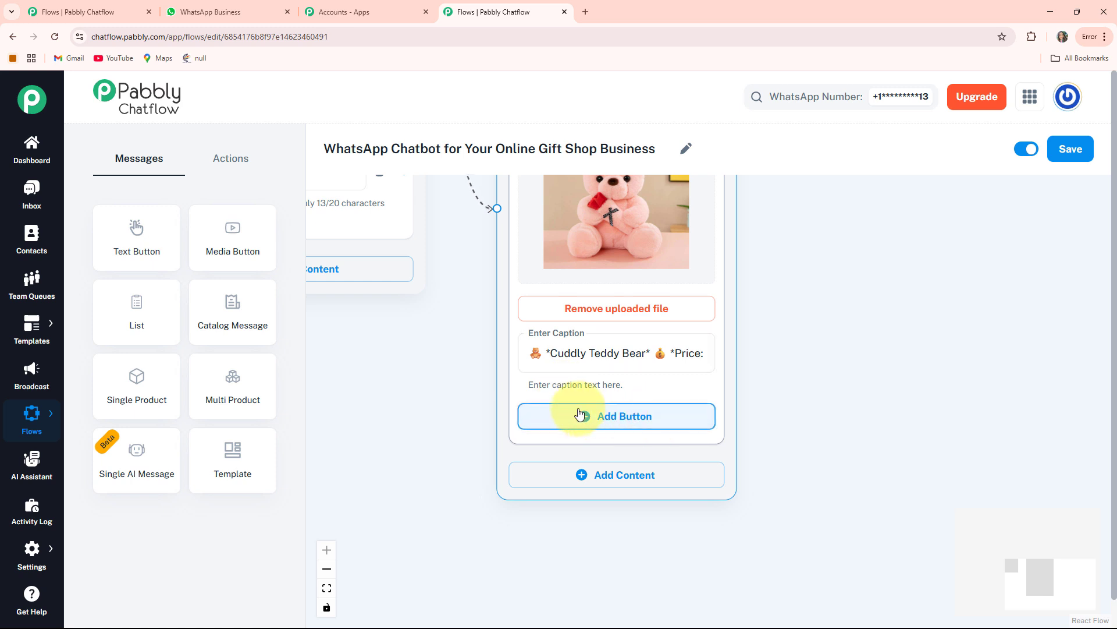
pyautogui.click(611, 423)
pyautogui.click(645, 434)
pyautogui.write('Order Now 🛒')
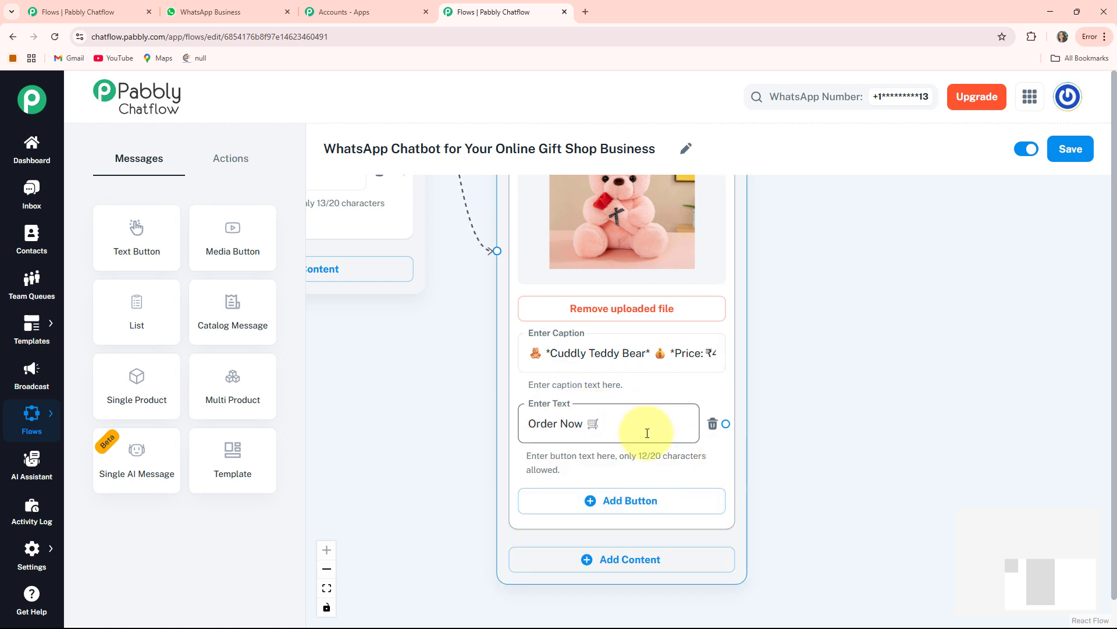
pyautogui.scroll(-2, 639, 435)
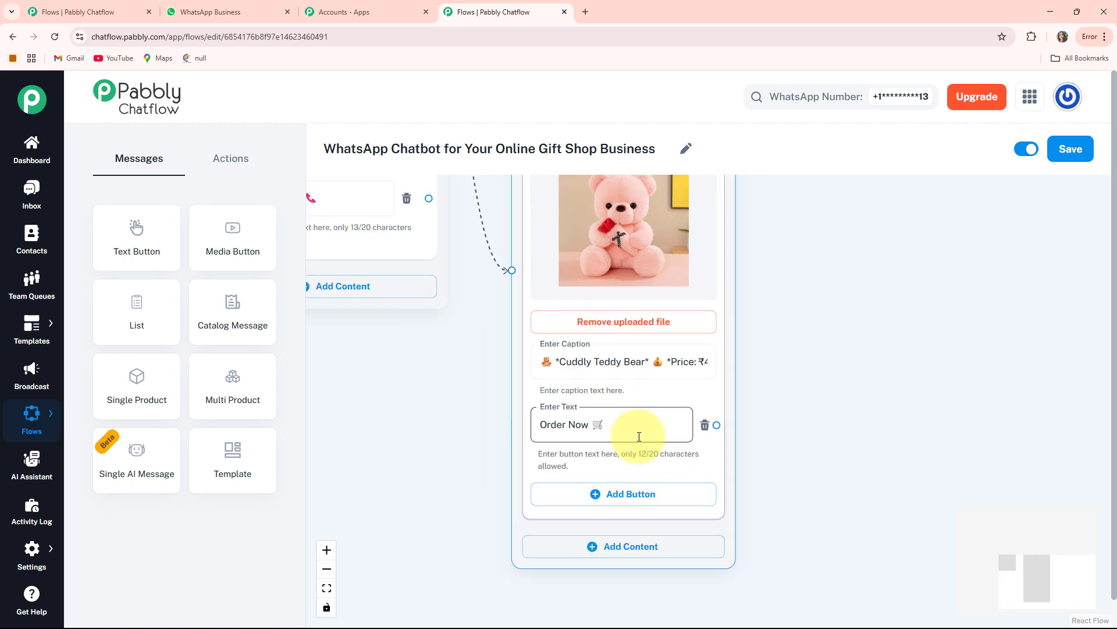
# Step: Add a second Media content block below the teddy bear block and set its media type to Image
pyautogui.moveTo(766, 511); pyautogui.dragTo(740, 387)
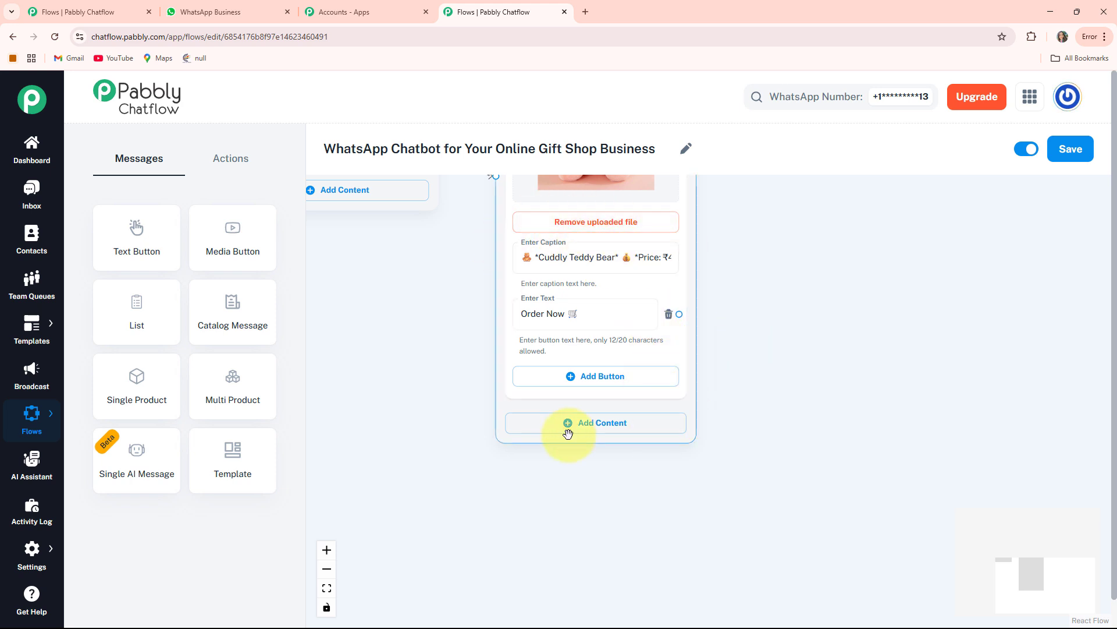
pyautogui.click(608, 429)
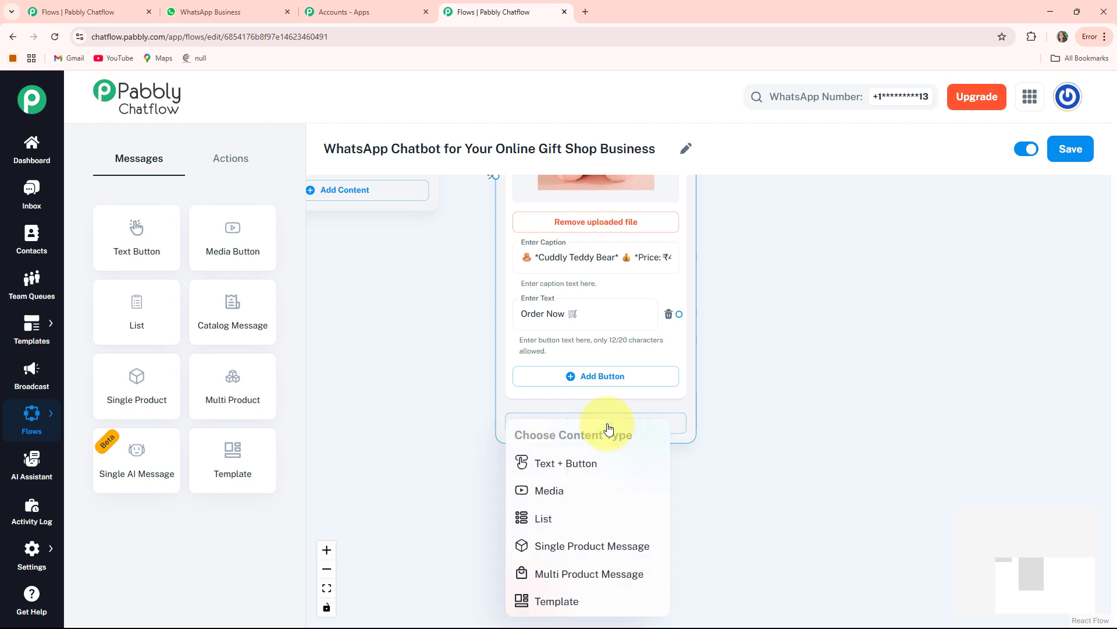
pyautogui.click(550, 490)
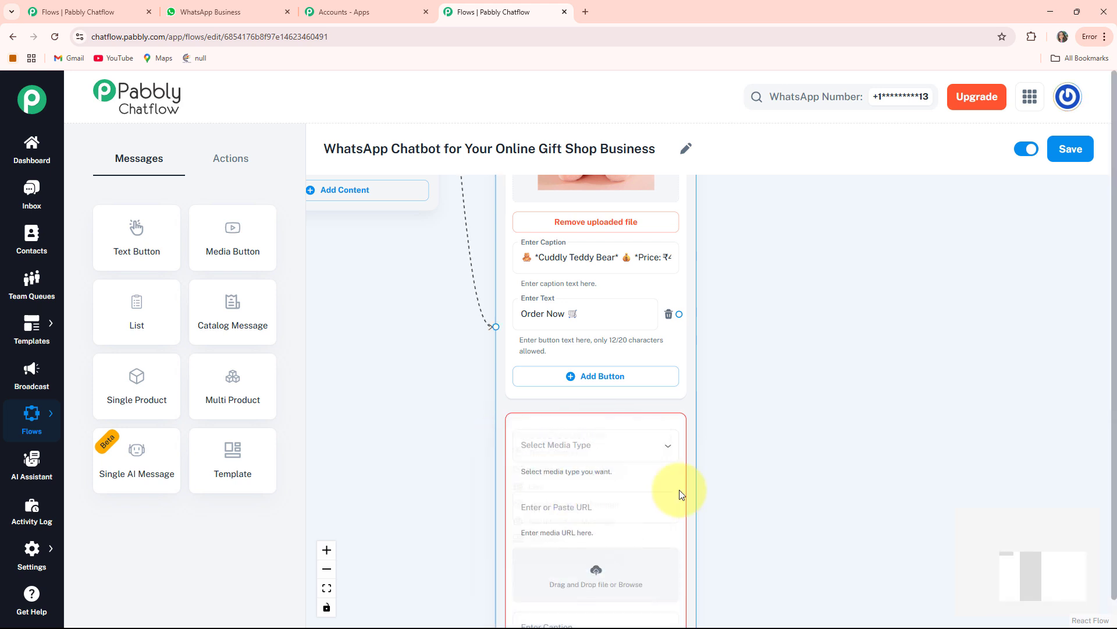
pyautogui.scroll(-1, 753, 433)
pyautogui.scroll(-2, 752, 433)
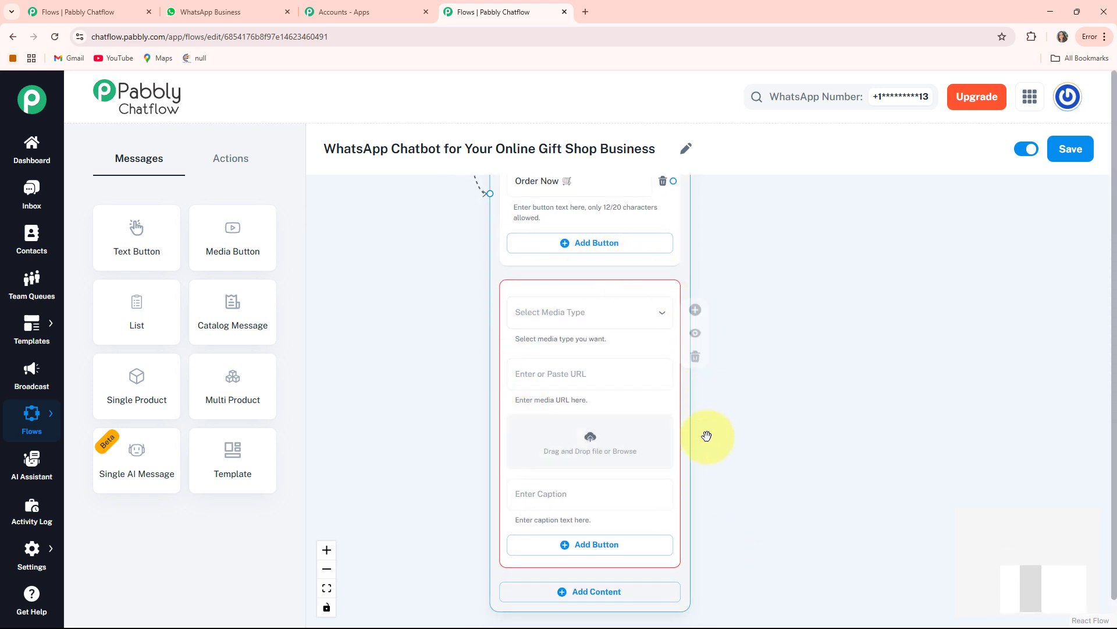
pyautogui.click(588, 318)
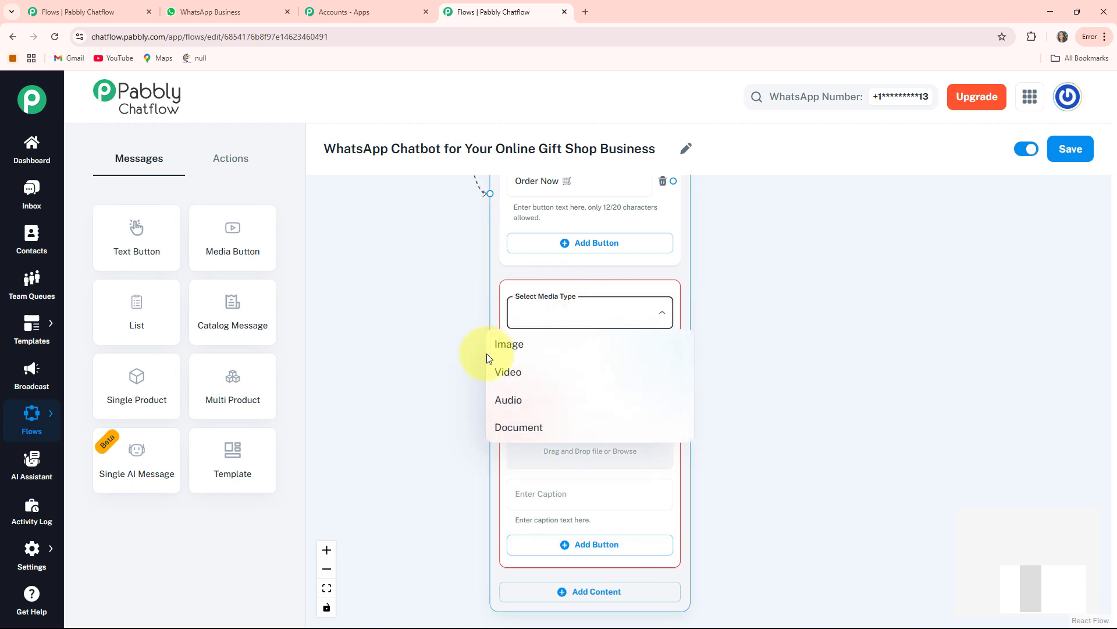
pyautogui.click(533, 349)
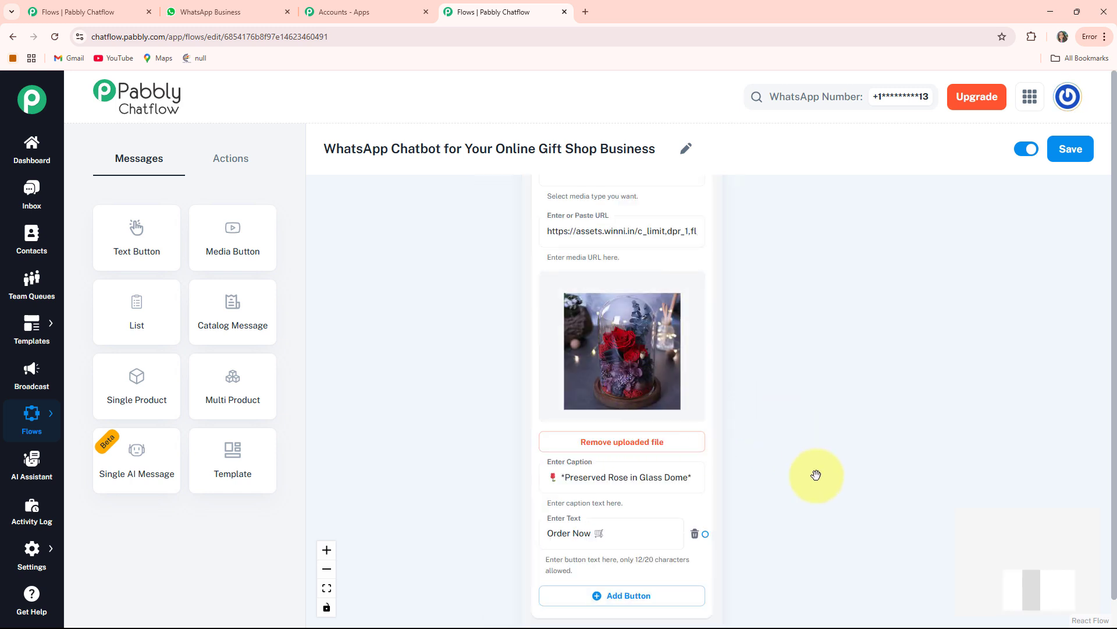
# Step: Review the image, caption and order button of the Preserved Rose in Glass Dome and Personalized Name Diary blocks
pyautogui.scroll(2, 812, 467)
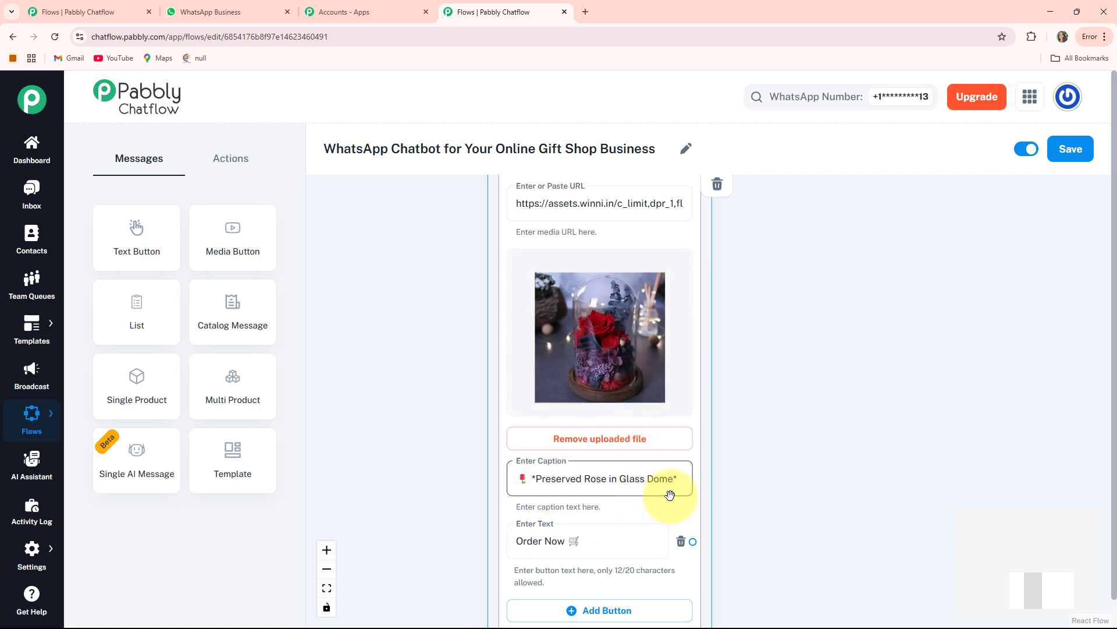
pyautogui.moveTo(752, 519); pyautogui.dragTo(741, 441)
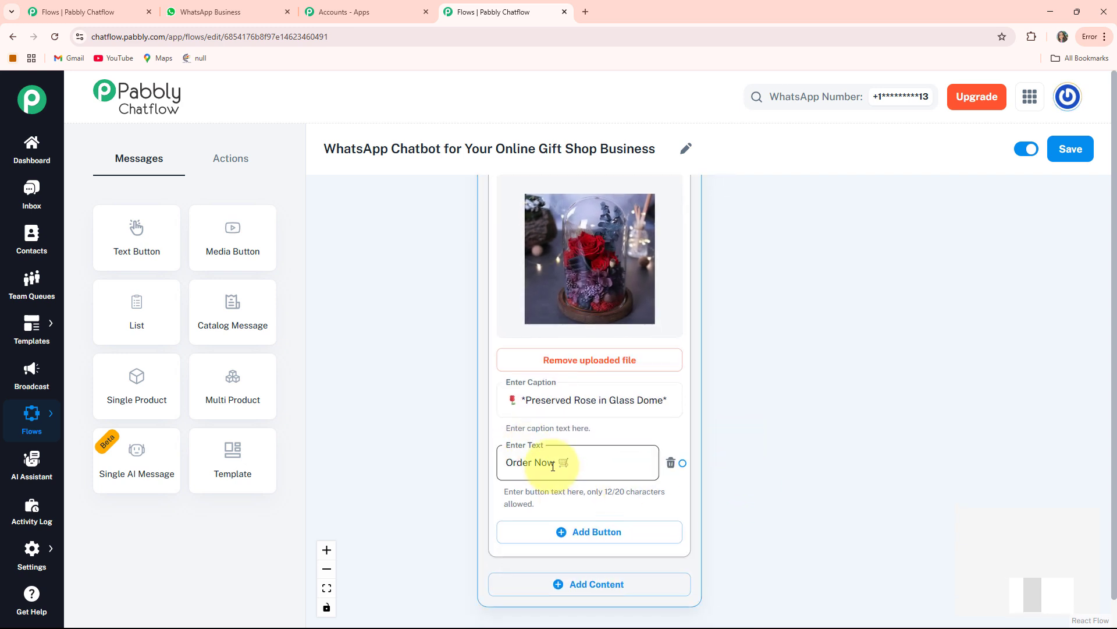
pyautogui.scroll(-2, 553, 466)
pyautogui.scroll(-1, 553, 466)
pyautogui.moveTo(615, 430); pyautogui.dragTo(616, 369)
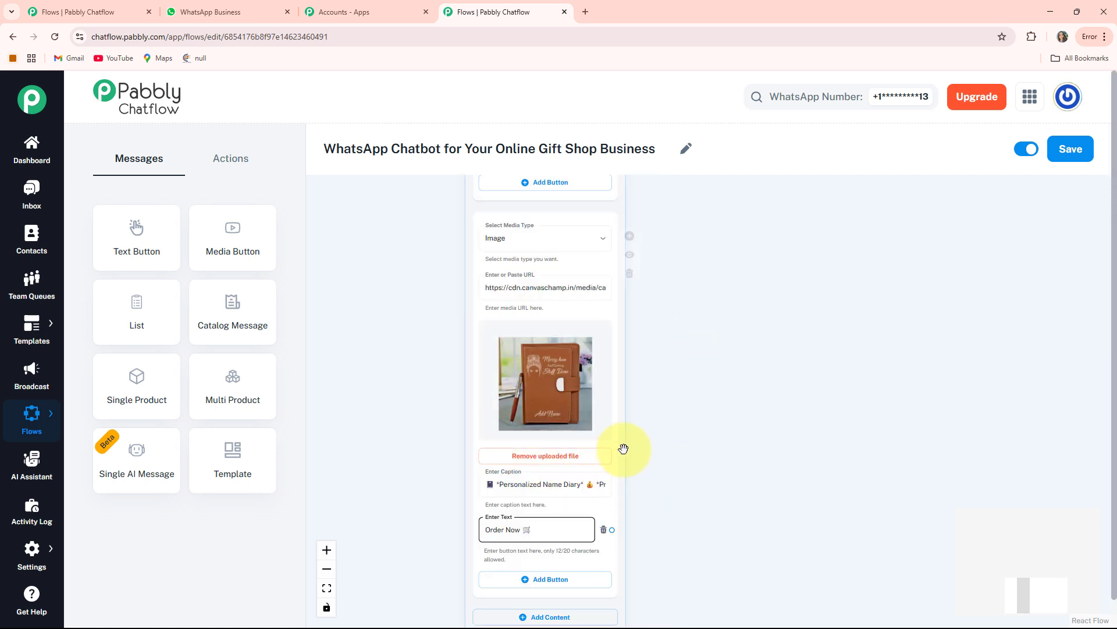
pyautogui.scroll(-1, 624, 448)
pyautogui.scroll(4, 678, 491)
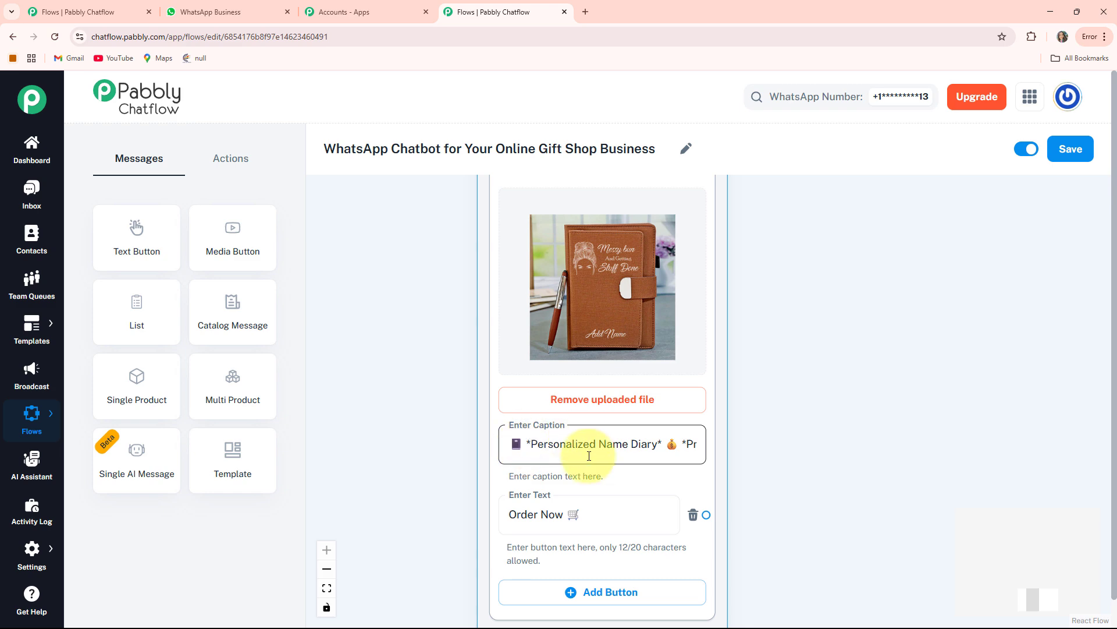
pyautogui.click(762, 422)
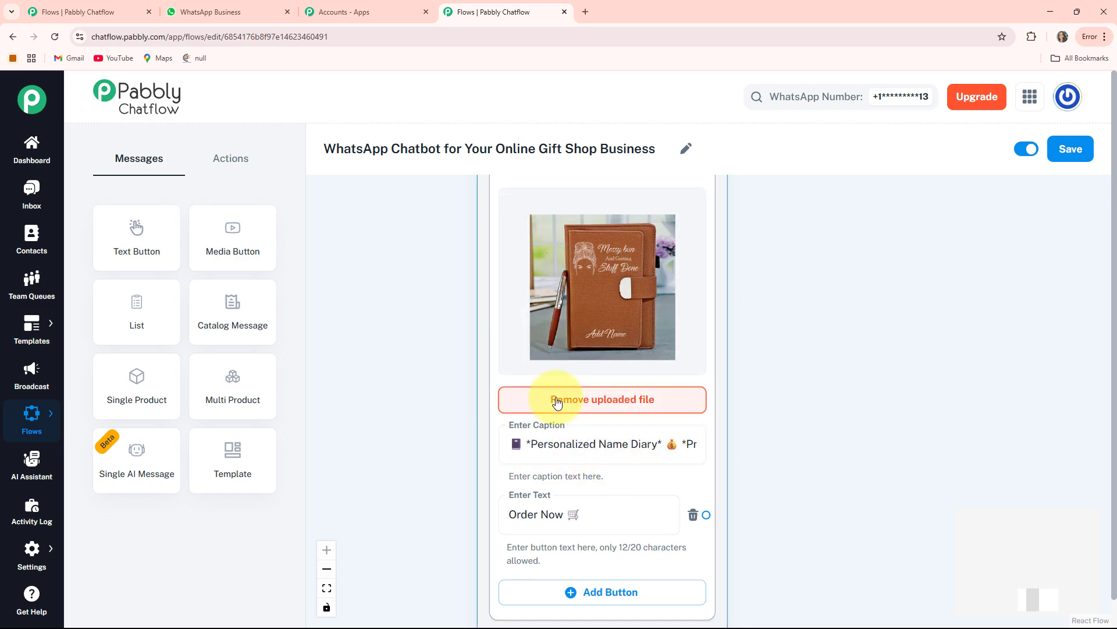
pyautogui.scroll(-3, 553, 399)
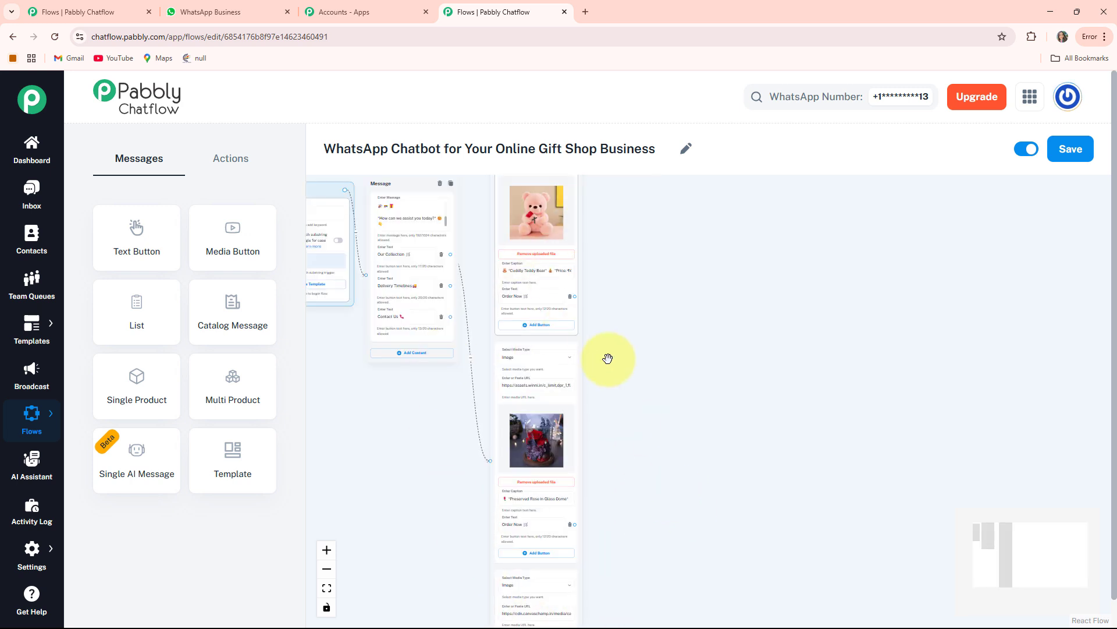
pyautogui.moveTo(639, 433); pyautogui.dragTo(617, 442)
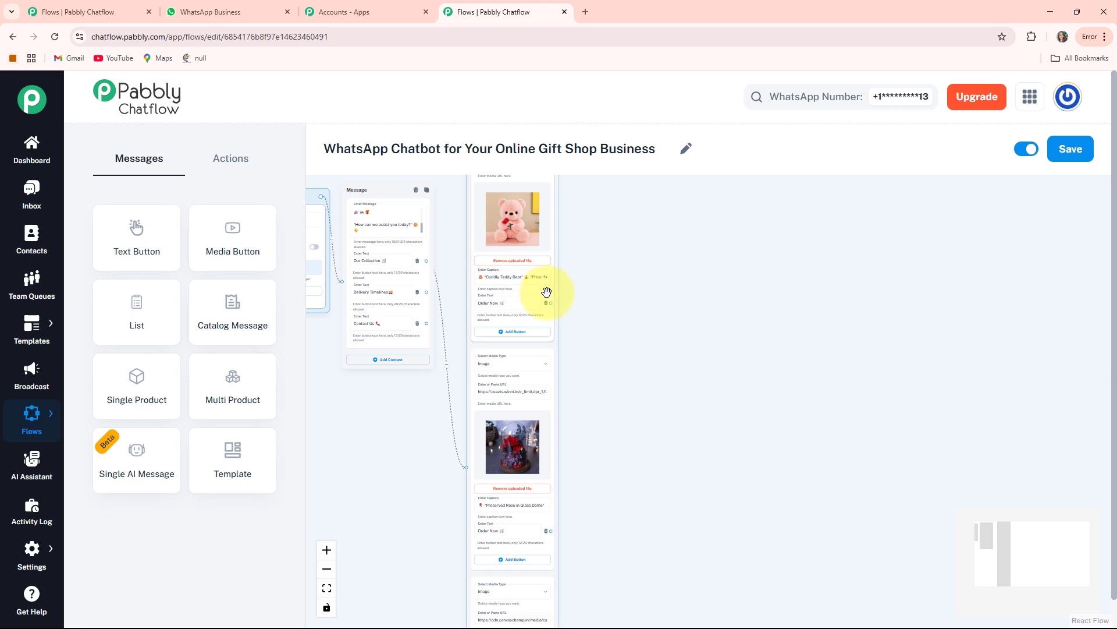
# Step: Add an Ask Question action node on the canvas beside the product media node
pyautogui.scroll(3, 535, 302)
pyautogui.moveTo(621, 383); pyautogui.dragTo(679, 362)
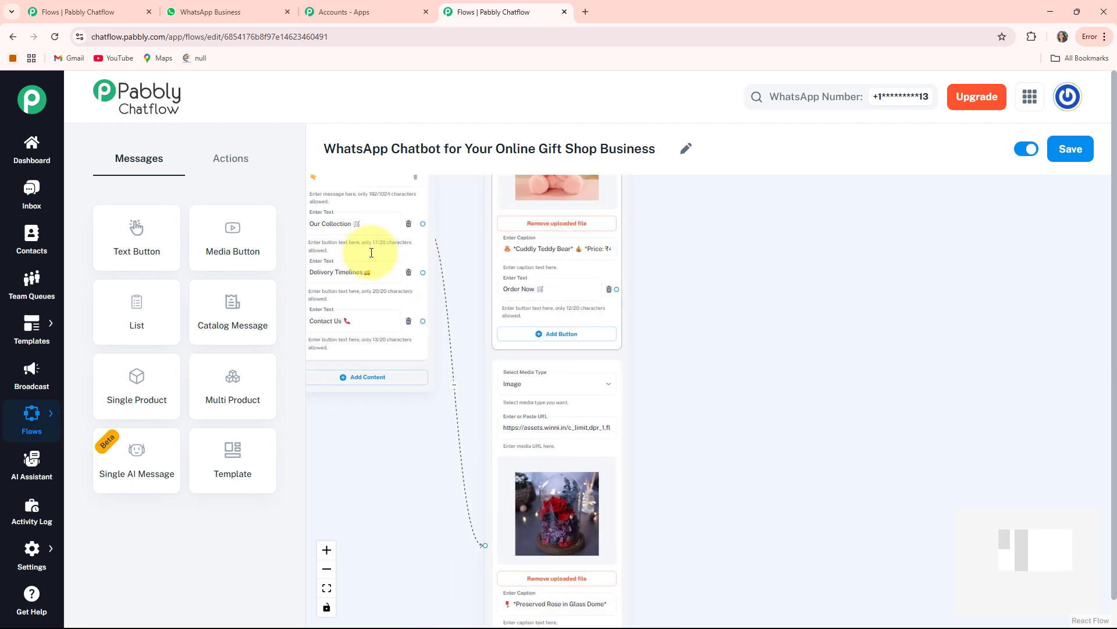
pyautogui.click(244, 160)
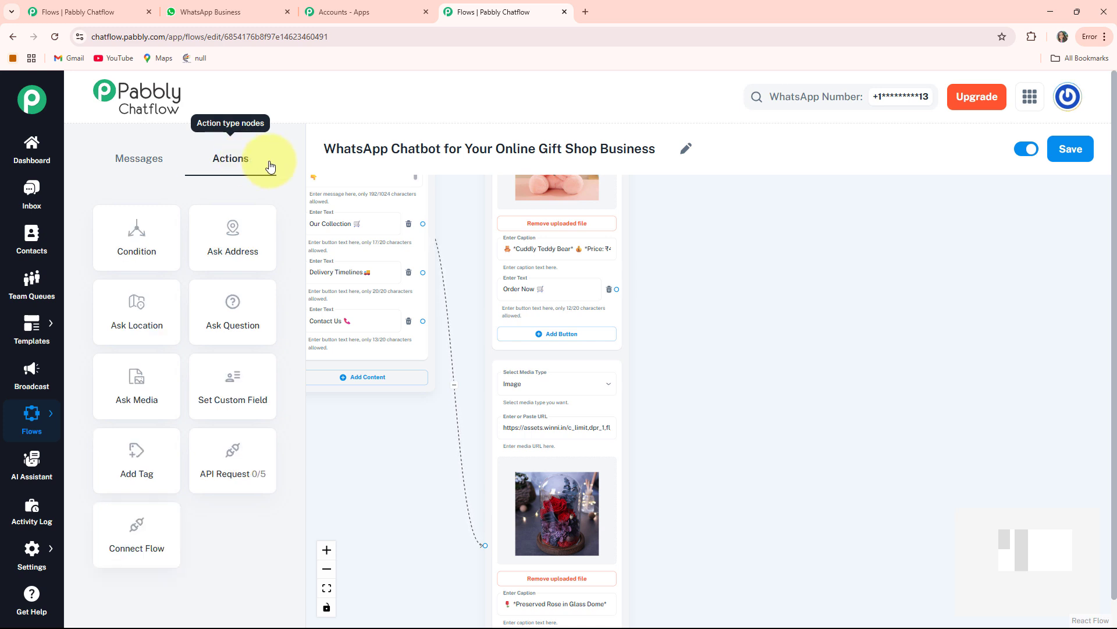
pyautogui.moveTo(228, 311); pyautogui.dragTo(831, 300)
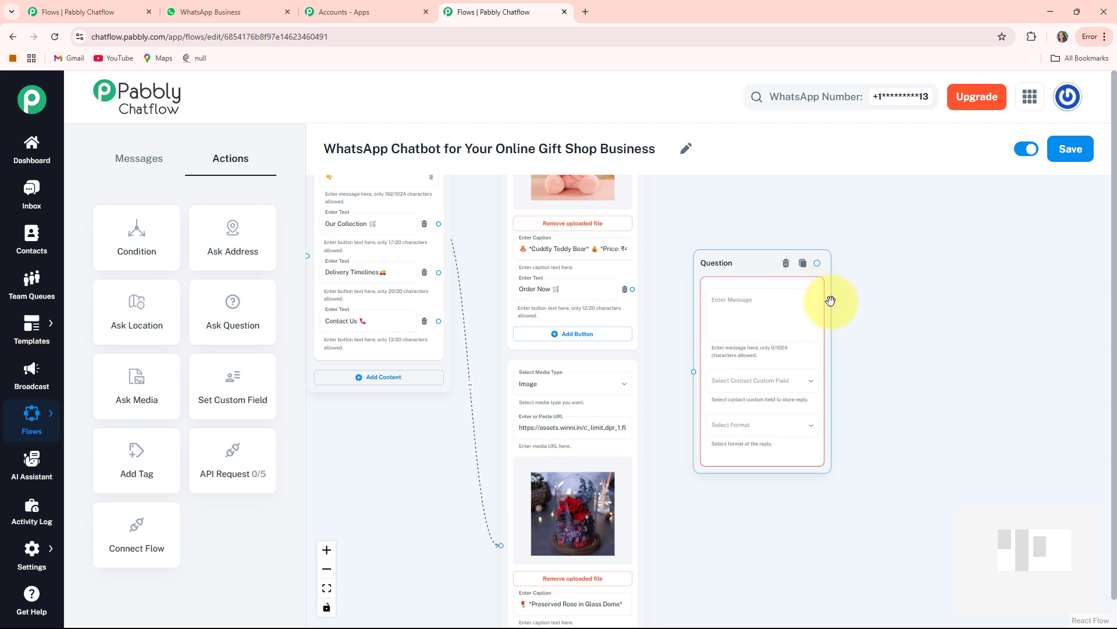
pyautogui.scroll(3, 830, 301)
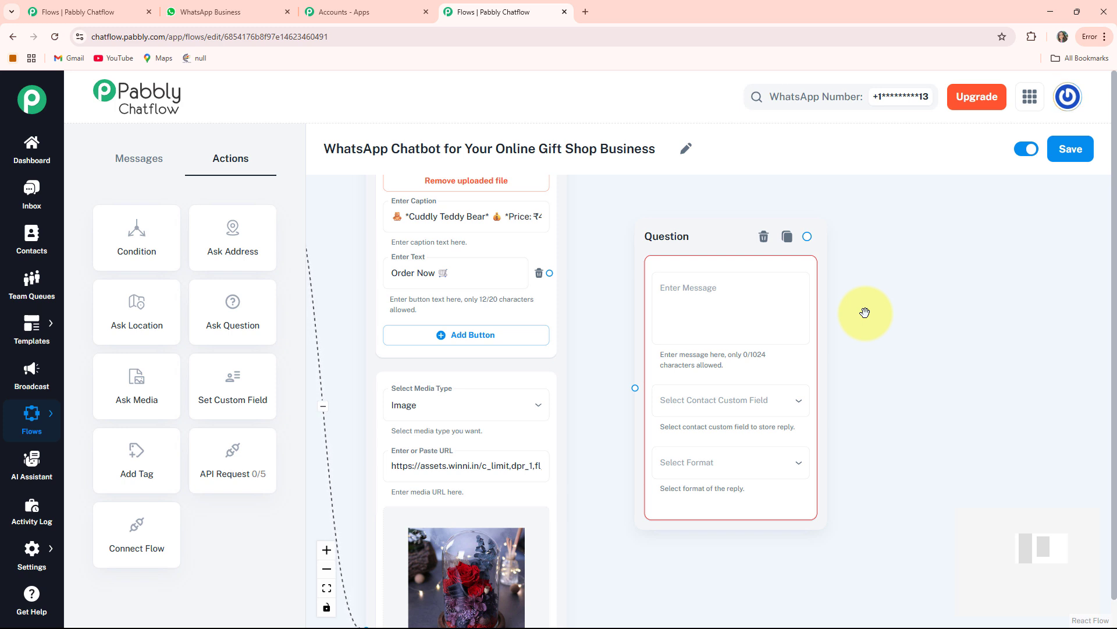
# Step: Set the question's message to "*Please Provide Your Full Name:* 😊" and store the reply in the FullName custom field
pyautogui.click(774, 325)
pyautogui.write('*Please Provide Your Full Name:* 😊')
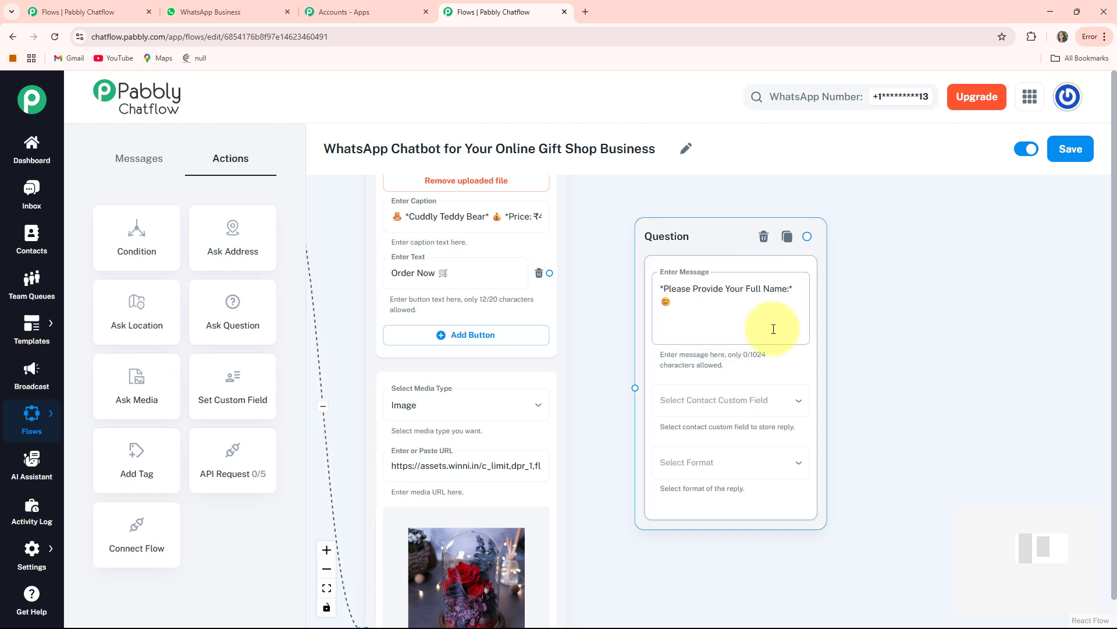
pyautogui.click(667, 356)
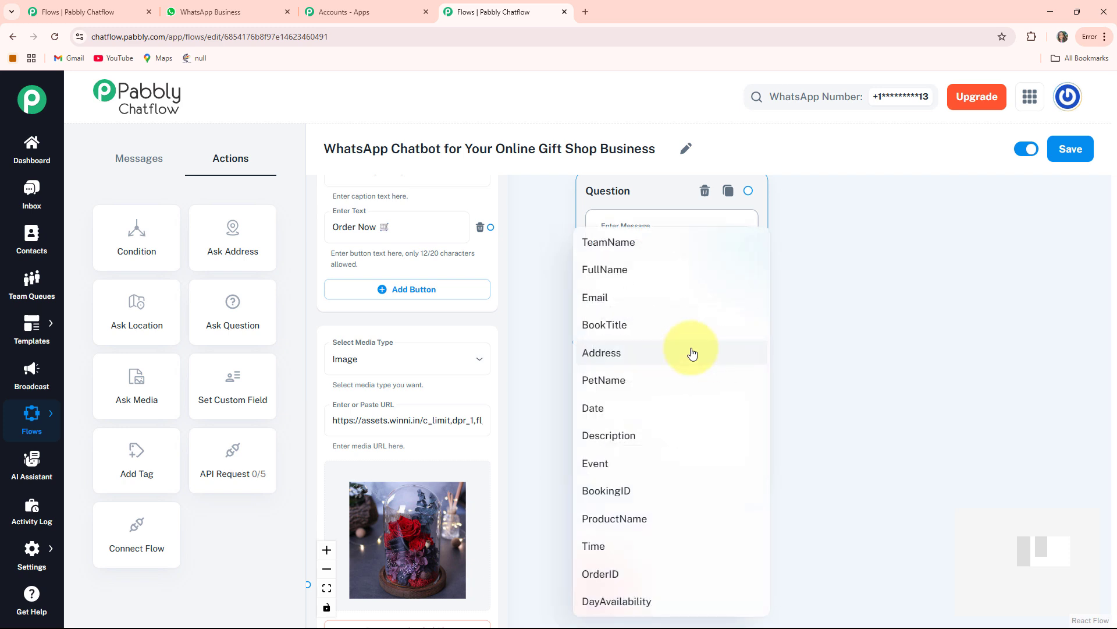
pyautogui.click(637, 269)
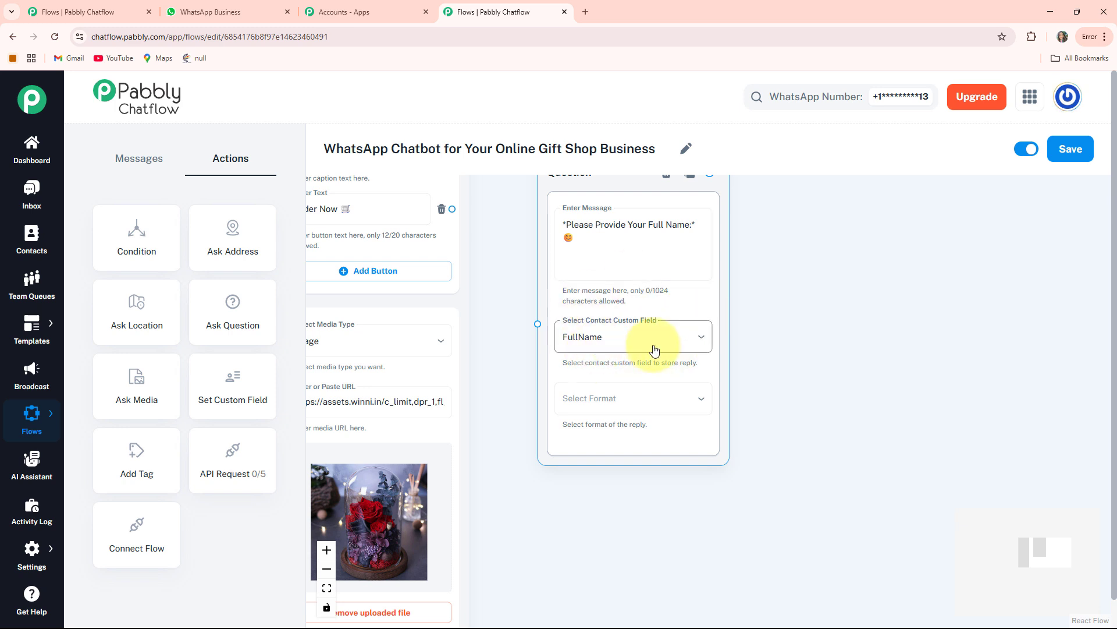
# Step: Set the reply format of the full name question to Text
pyautogui.moveTo(780, 386); pyautogui.dragTo(766, 362)
pyautogui.click(693, 375)
pyautogui.click(623, 428)
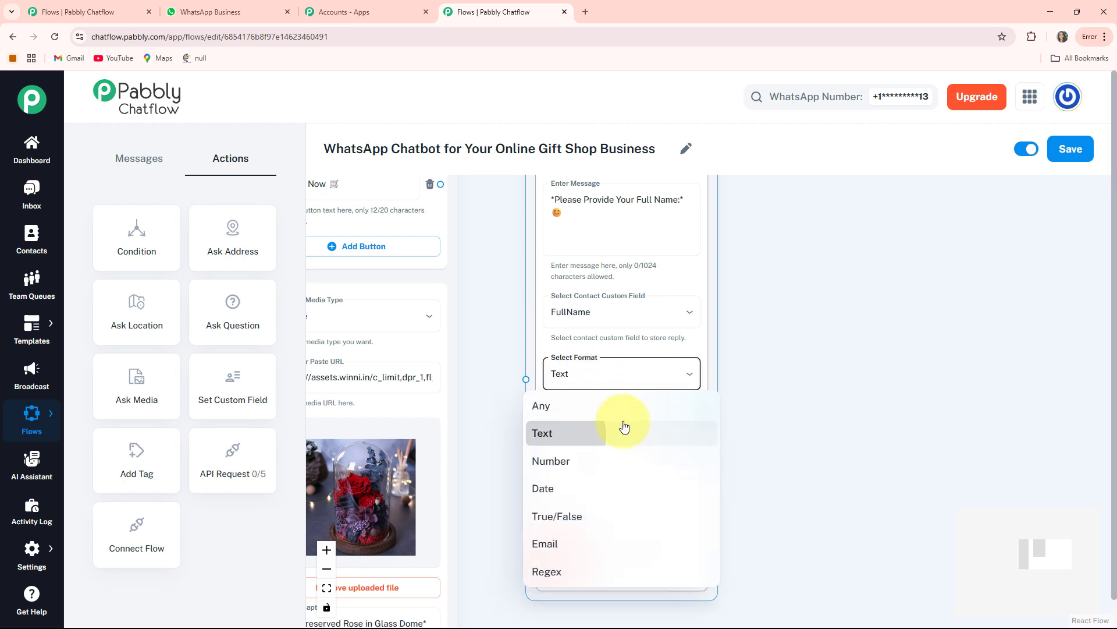
pyautogui.scroll(-2, 771, 371)
pyautogui.scroll(-1, 770, 371)
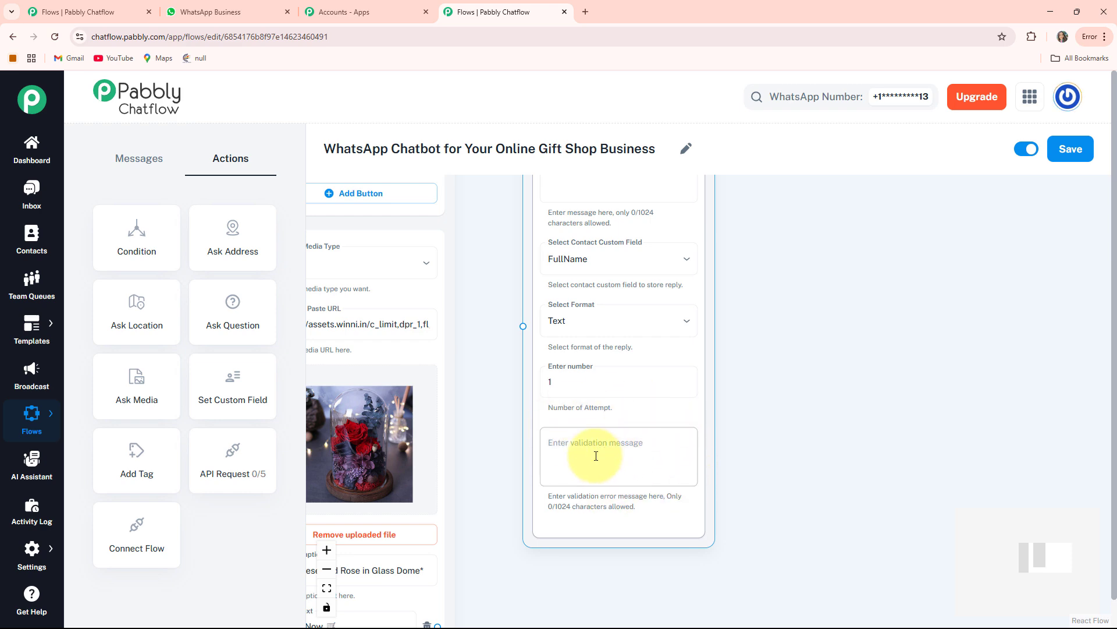
# Step: Connect the "Order Now 🛒" buttons of the teddy bear, preserved rose and name diary blocks to the full name question
pyautogui.moveTo(533, 393); pyautogui.dragTo(644, 566)
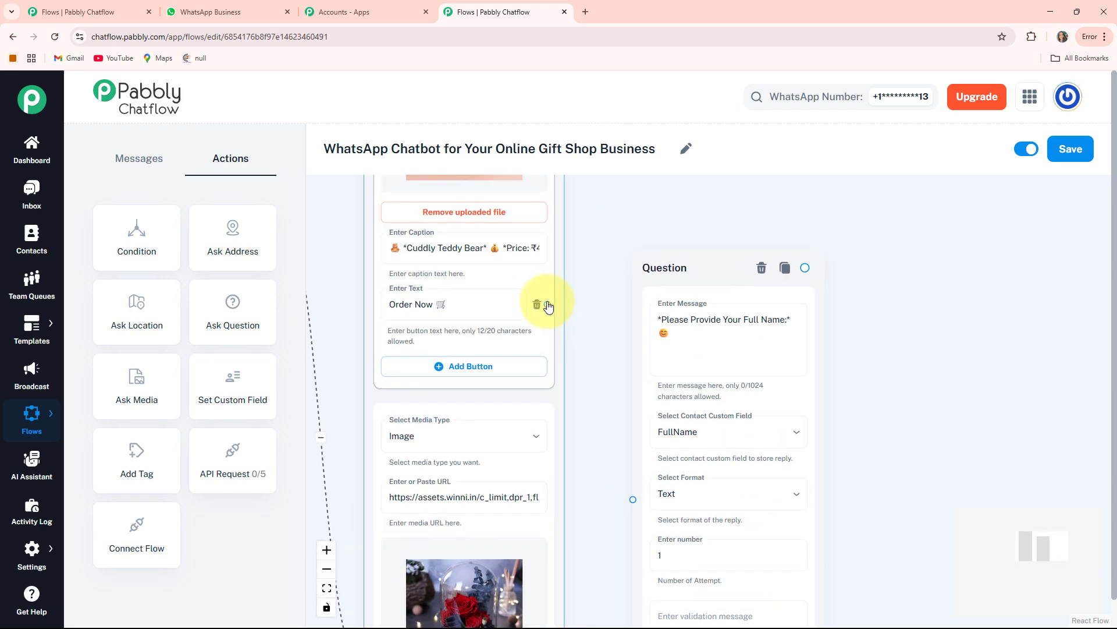
pyautogui.moveTo(550, 305); pyautogui.dragTo(595, 334)
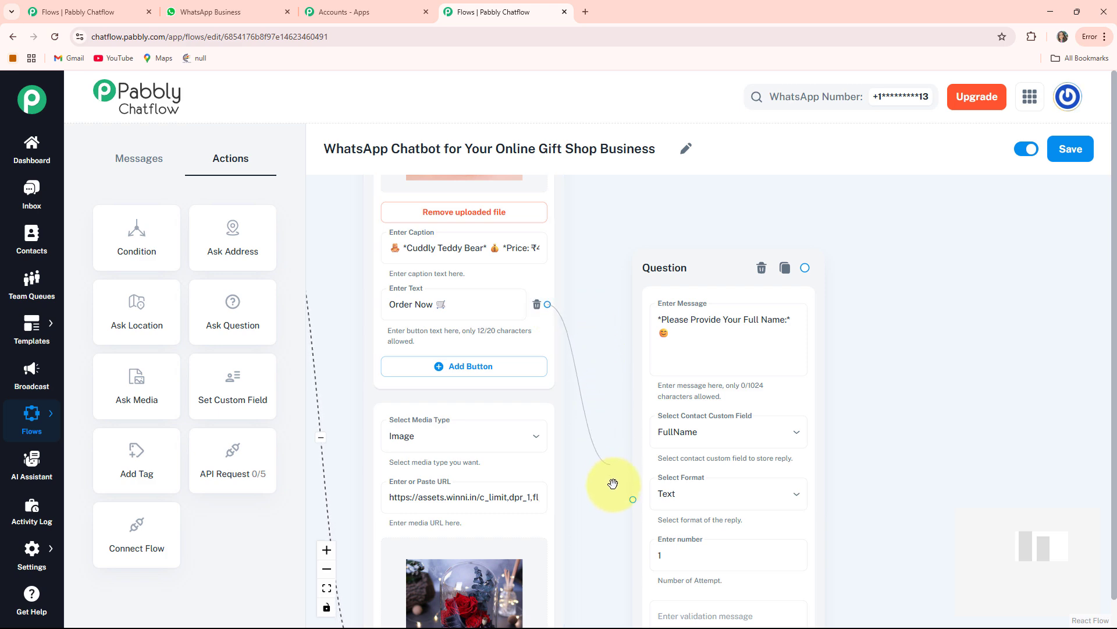
pyautogui.scroll(-5, 591, 487)
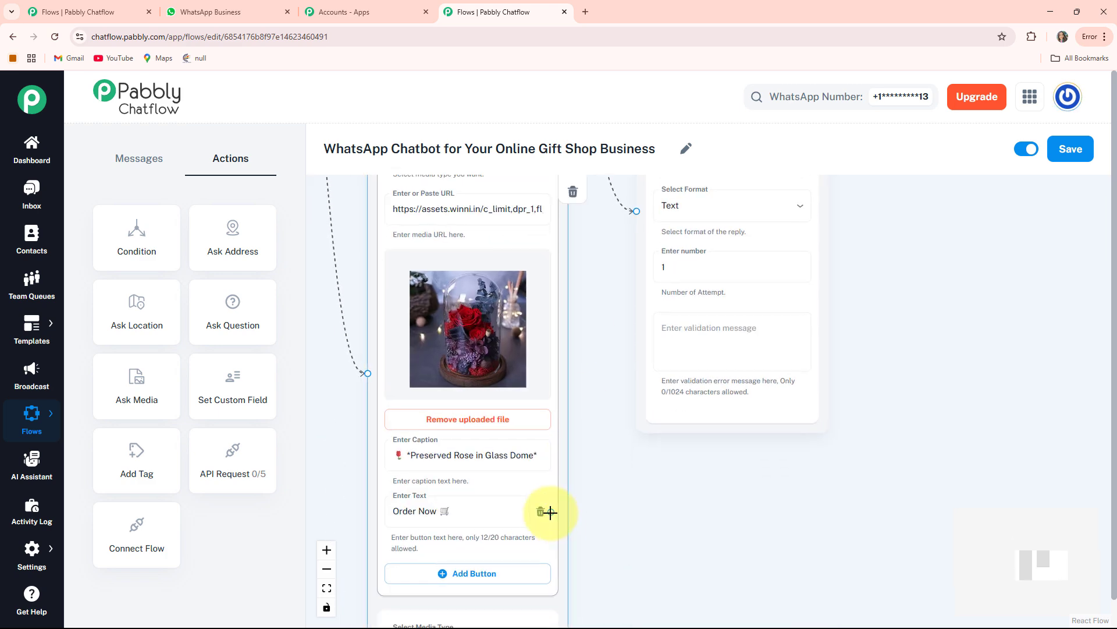
pyautogui.moveTo(550, 511); pyautogui.dragTo(642, 207)
pyautogui.scroll(-7, 644, 616)
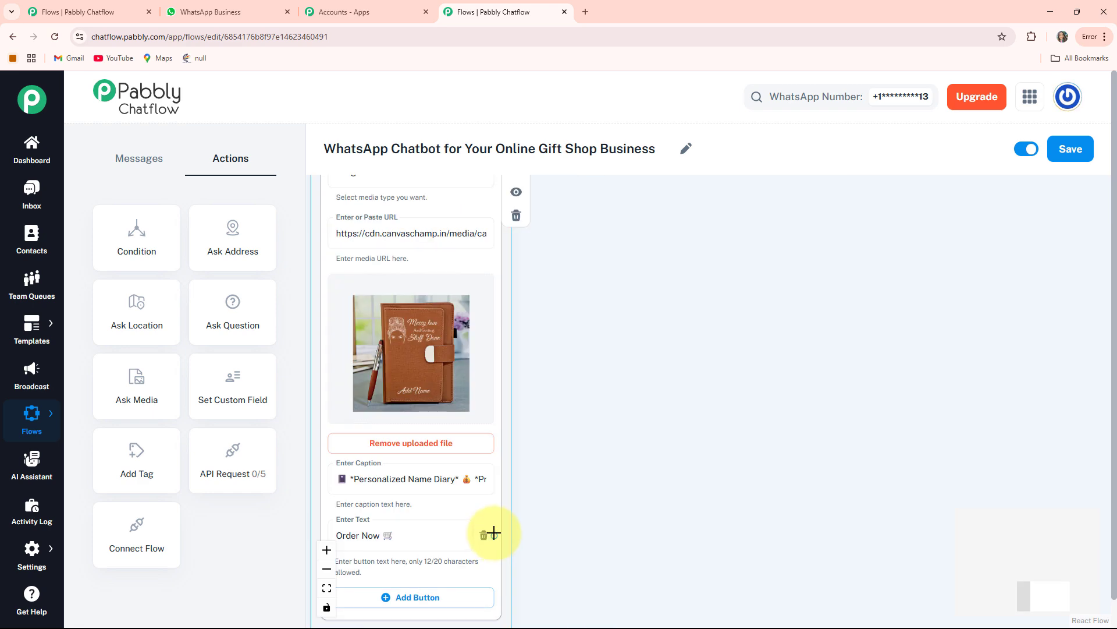
pyautogui.moveTo(493, 531); pyautogui.dragTo(708, 208)
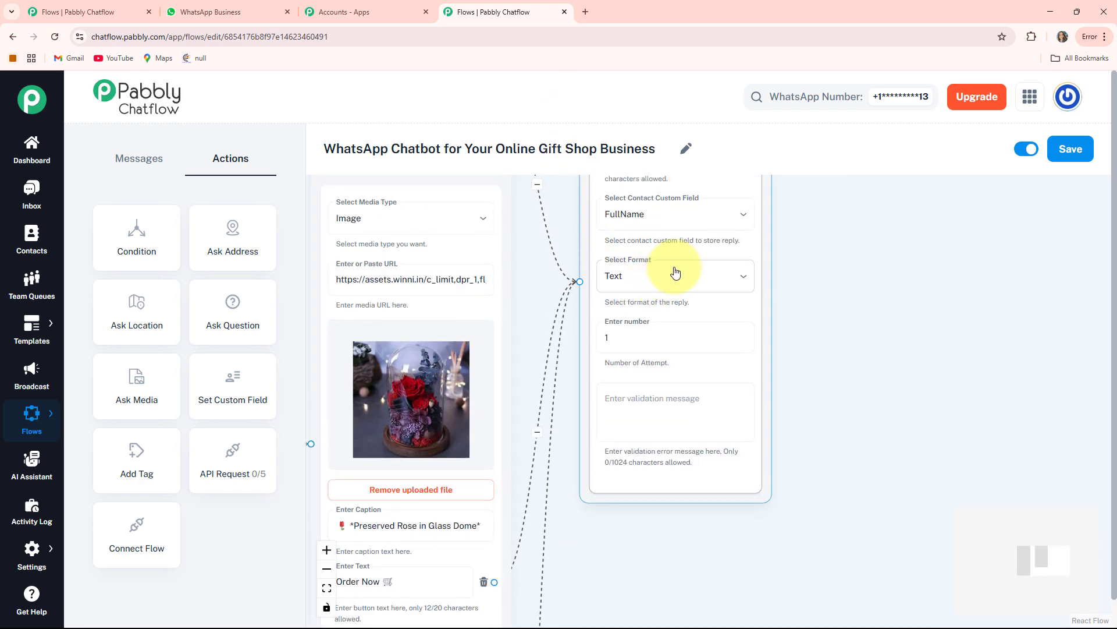
# Step: Add a second Ask Question action node on the canvas beside the full name question
pyautogui.scroll(-1, 693, 233)
pyautogui.scroll(1, 134, 265)
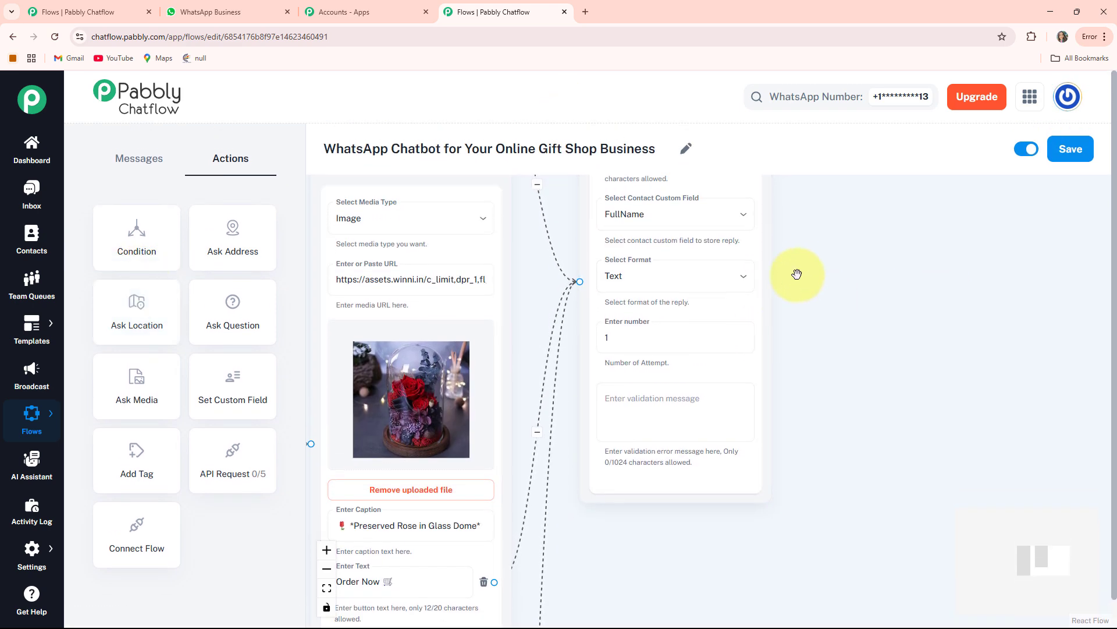
pyautogui.moveTo(799, 272); pyautogui.dragTo(760, 387)
pyautogui.scroll(1, 774, 368)
pyautogui.scroll(-2, 774, 368)
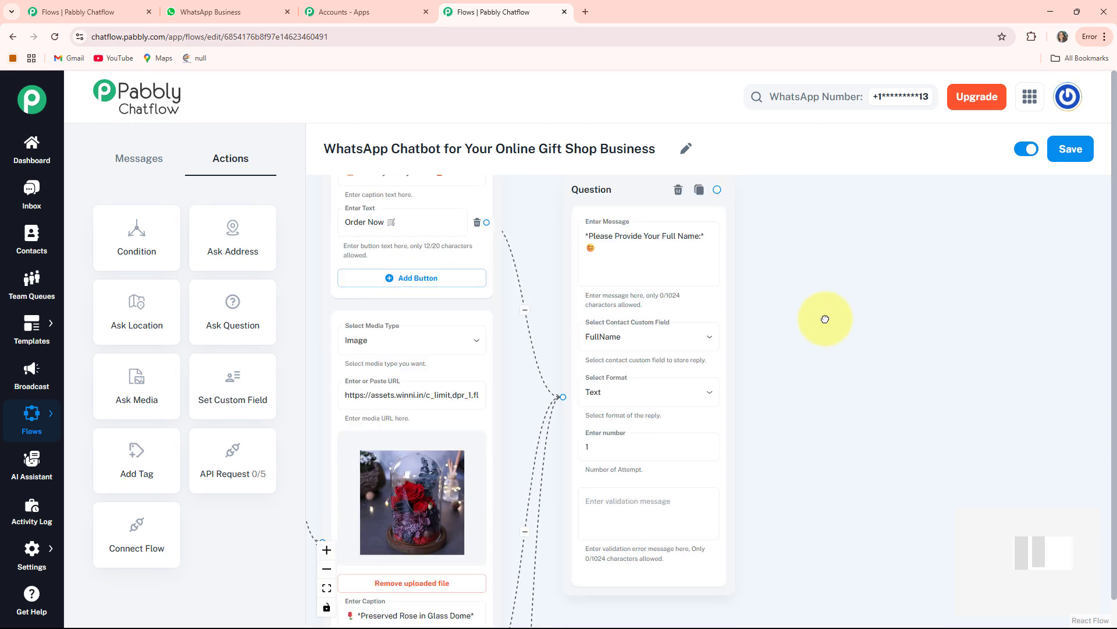
pyautogui.moveTo(829, 320); pyautogui.dragTo(691, 348)
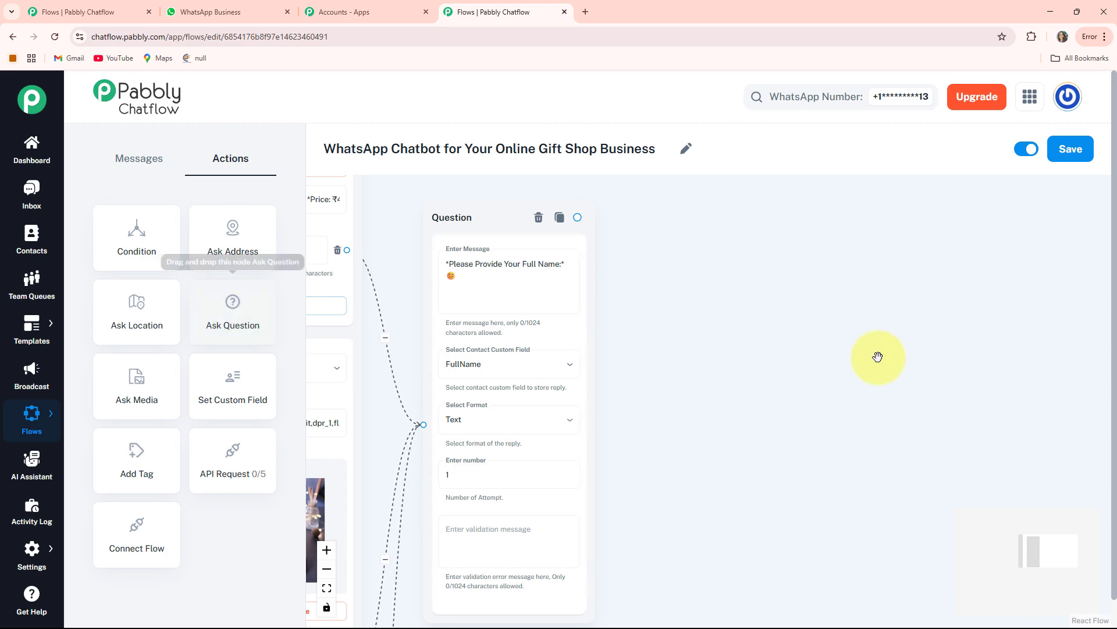
pyautogui.scroll(-2, 880, 355)
pyautogui.moveTo(328, 260); pyautogui.dragTo(785, 319)
pyautogui.scroll(3, 840, 335)
pyautogui.scroll(4, 841, 335)
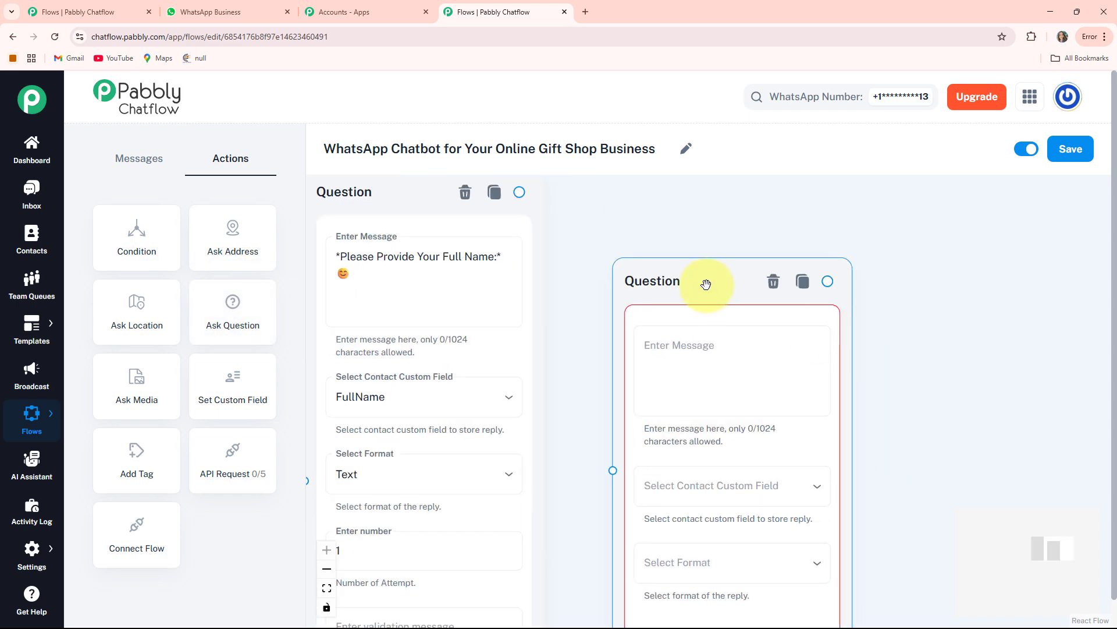
pyautogui.moveTo(706, 285); pyautogui.dragTo(685, 244)
pyautogui.scroll(-3, 686, 244)
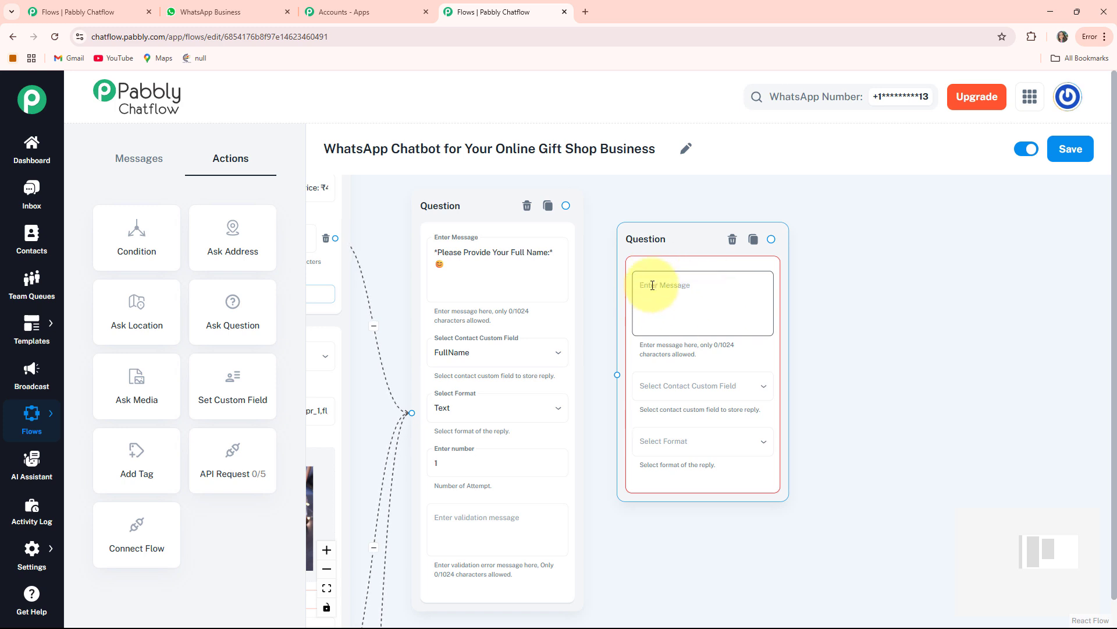
# Step: Set the second question's message to "📍 *Please Share Your Address*" and store the reply in the Address custom field
pyautogui.click(652, 285)
pyautogui.write('📍 *Please Share Your Address*')
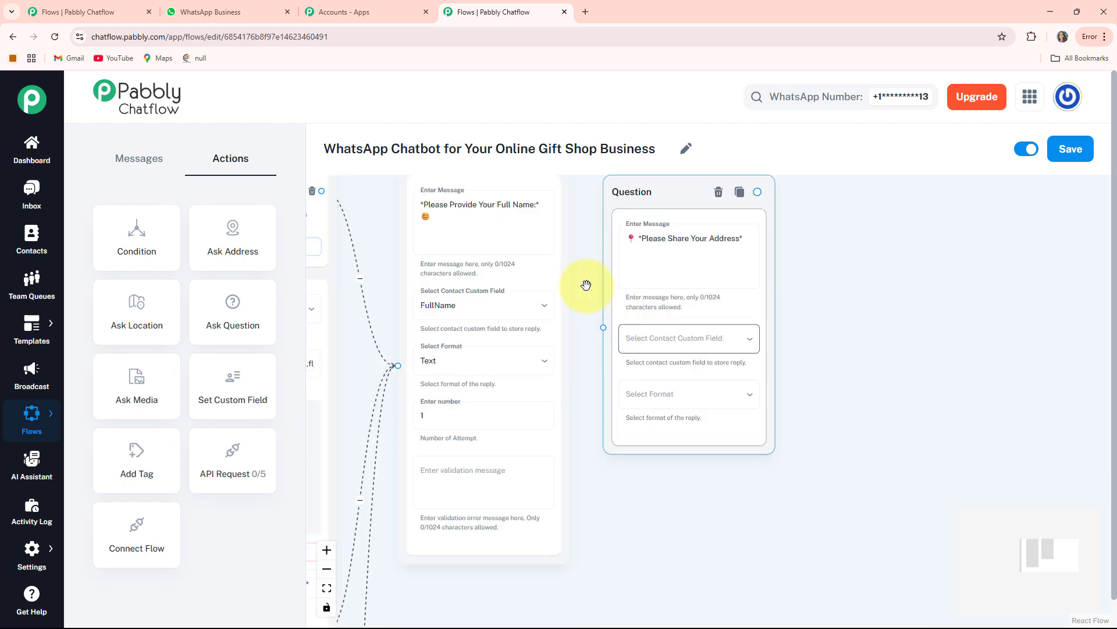
pyautogui.click(710, 338)
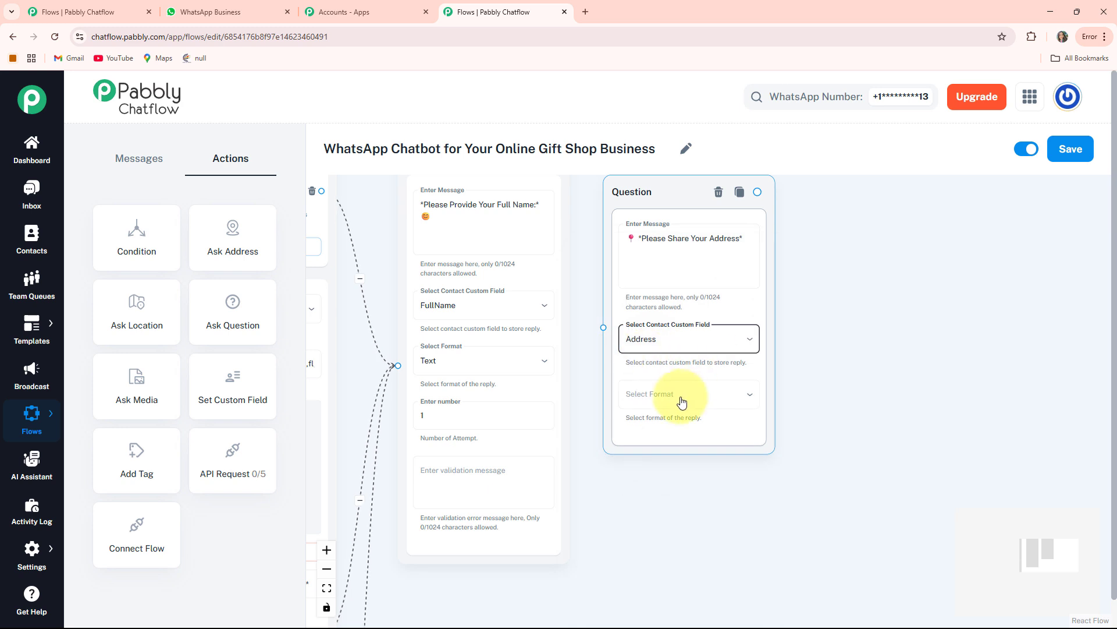
# Step: Set the reply format of the address question to Text
pyautogui.click(680, 396)
pyautogui.click(610, 461)
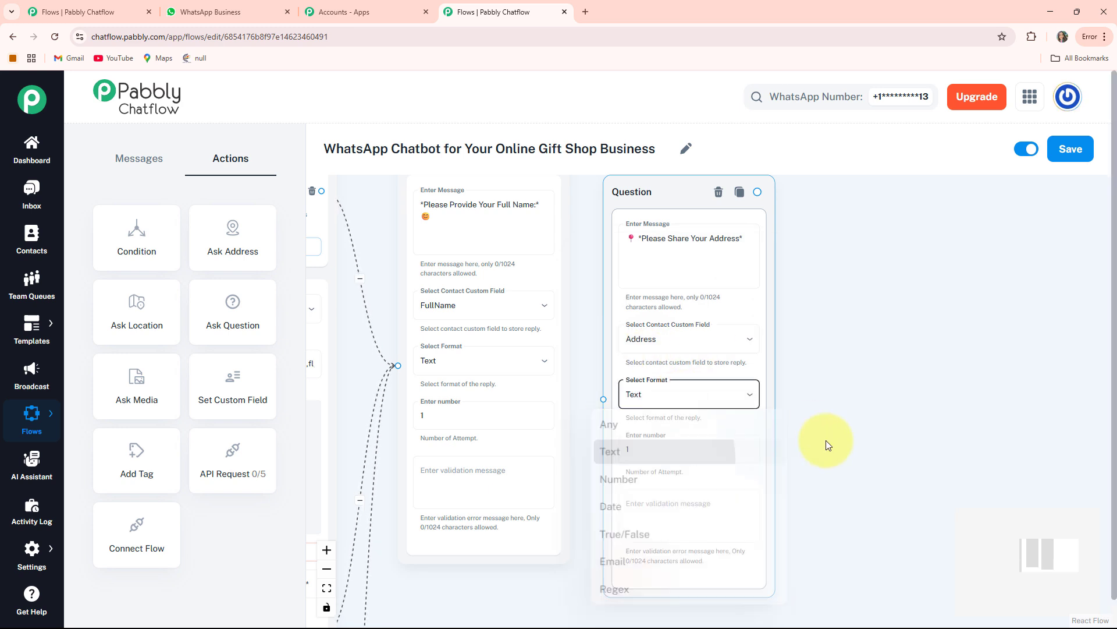
pyautogui.scroll(-1, 644, 417)
pyautogui.click(644, 390)
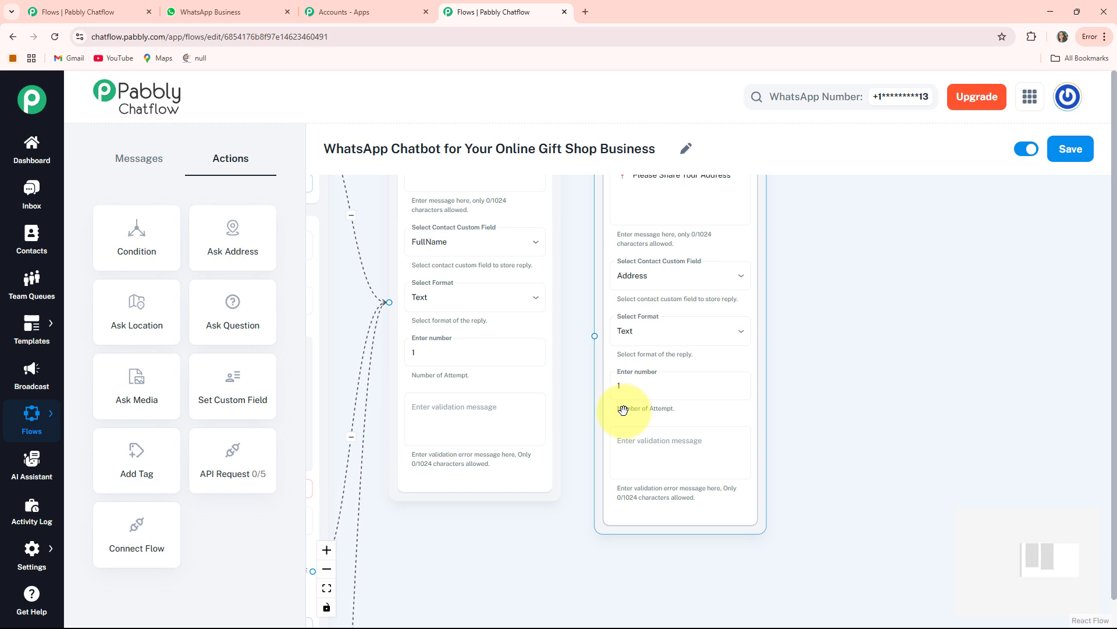
# Step: Connect the output of the full name question to the address question
pyautogui.moveTo(569, 242); pyautogui.dragTo(571, 446)
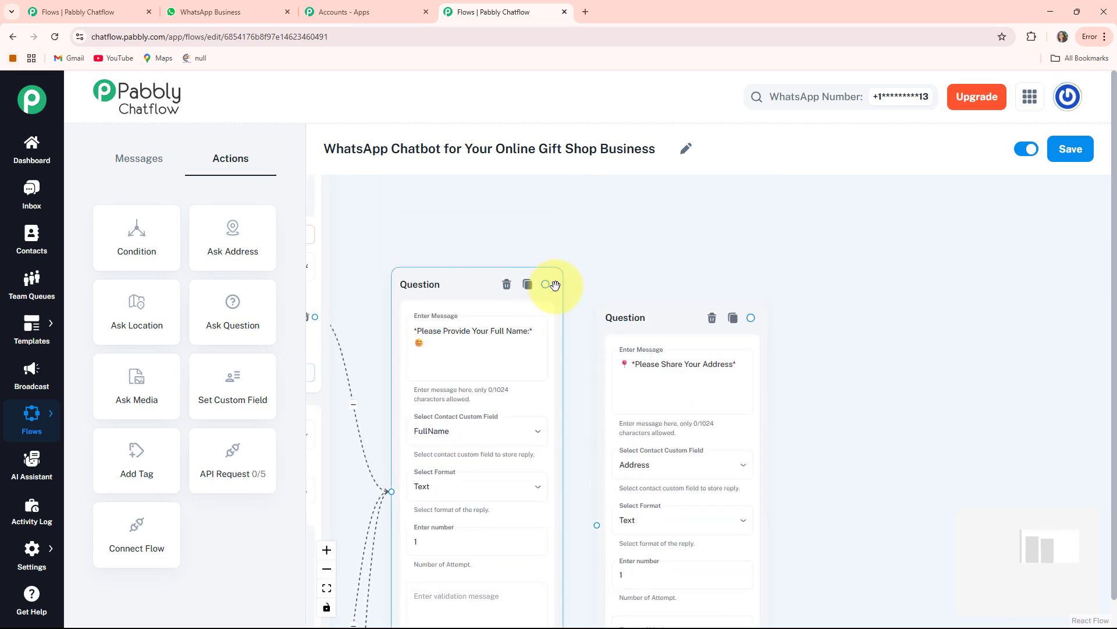
pyautogui.moveTo(555, 285); pyautogui.dragTo(571, 463)
pyautogui.moveTo(592, 525); pyautogui.dragTo(596, 525)
pyautogui.scroll(-1, 658, 424)
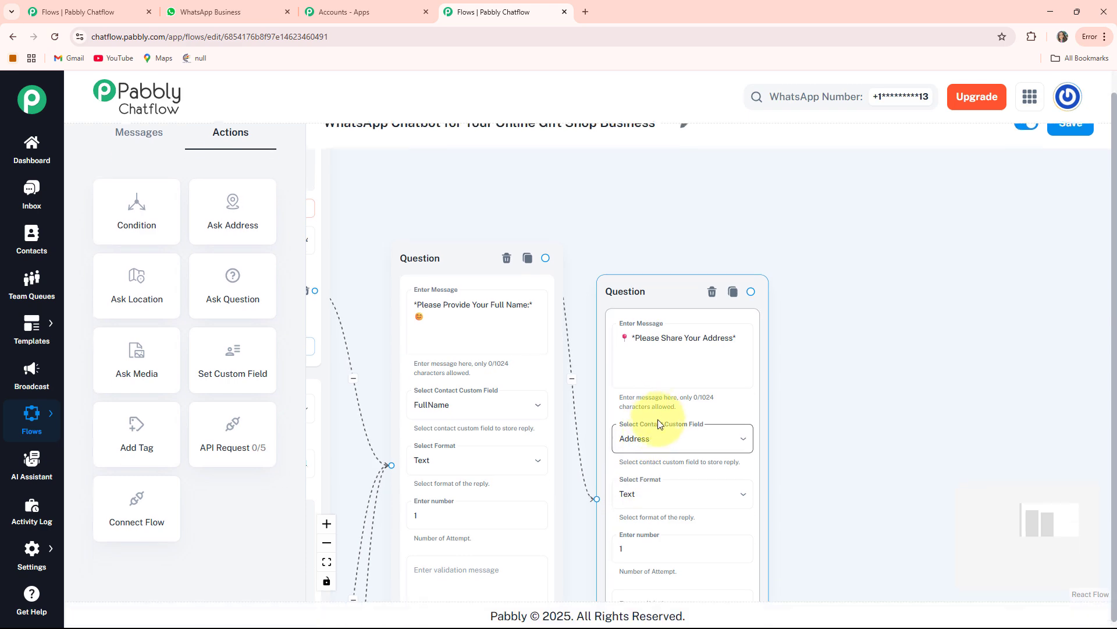
# Step: Add a Text + Button message node connected to the output of the address question
pyautogui.scroll(1, 167, 334)
pyautogui.scroll(-3, 860, 302)
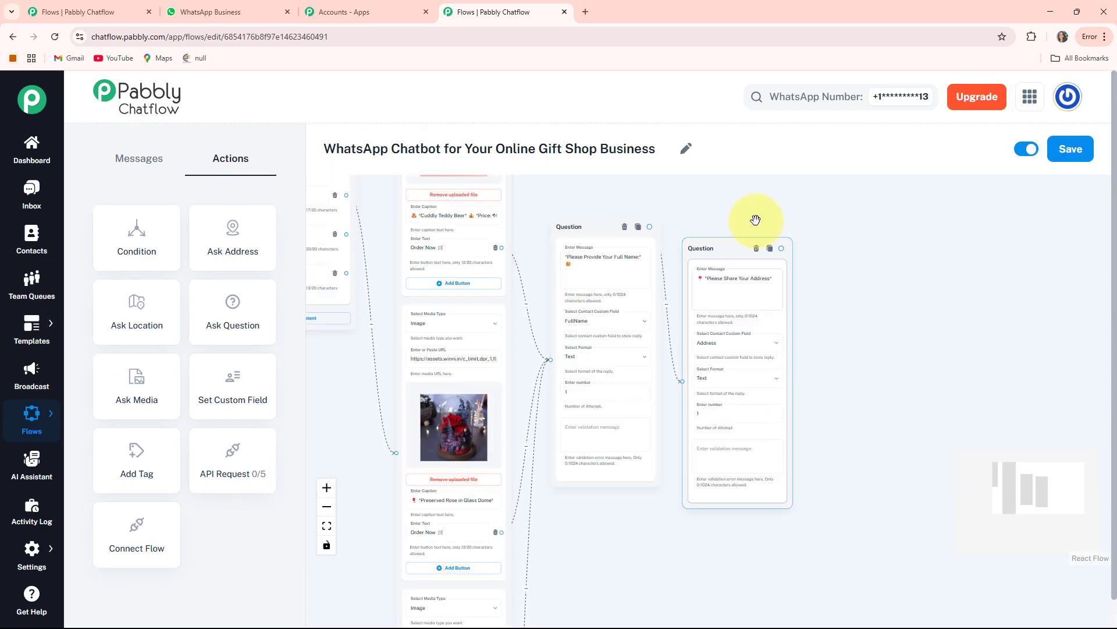
pyautogui.moveTo(890, 360); pyautogui.dragTo(727, 356)
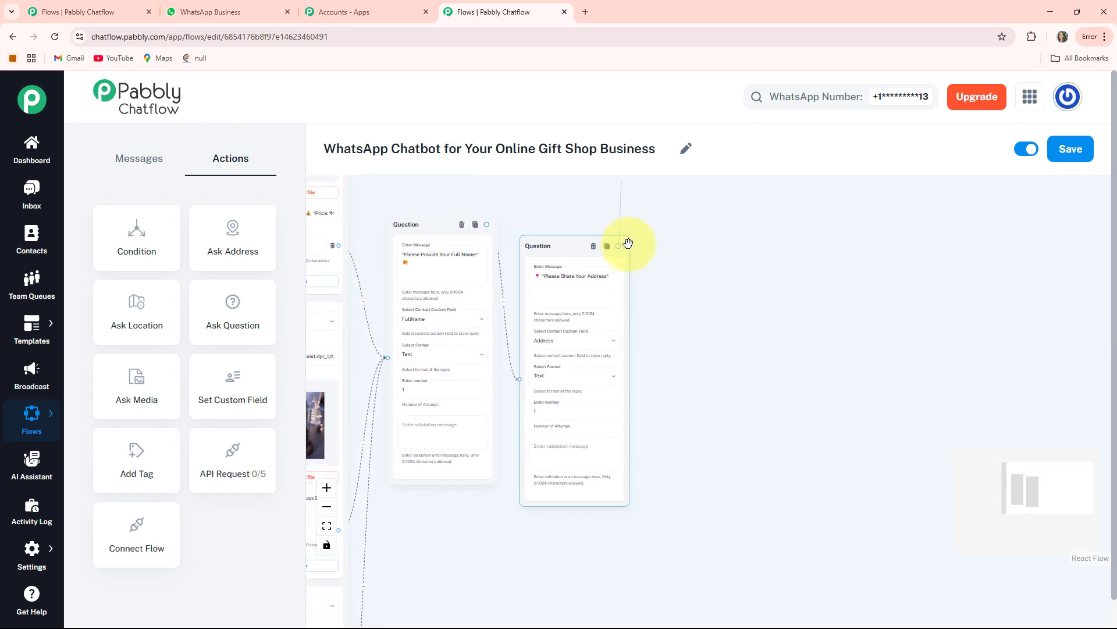
pyautogui.moveTo(687, 388); pyautogui.dragTo(655, 330)
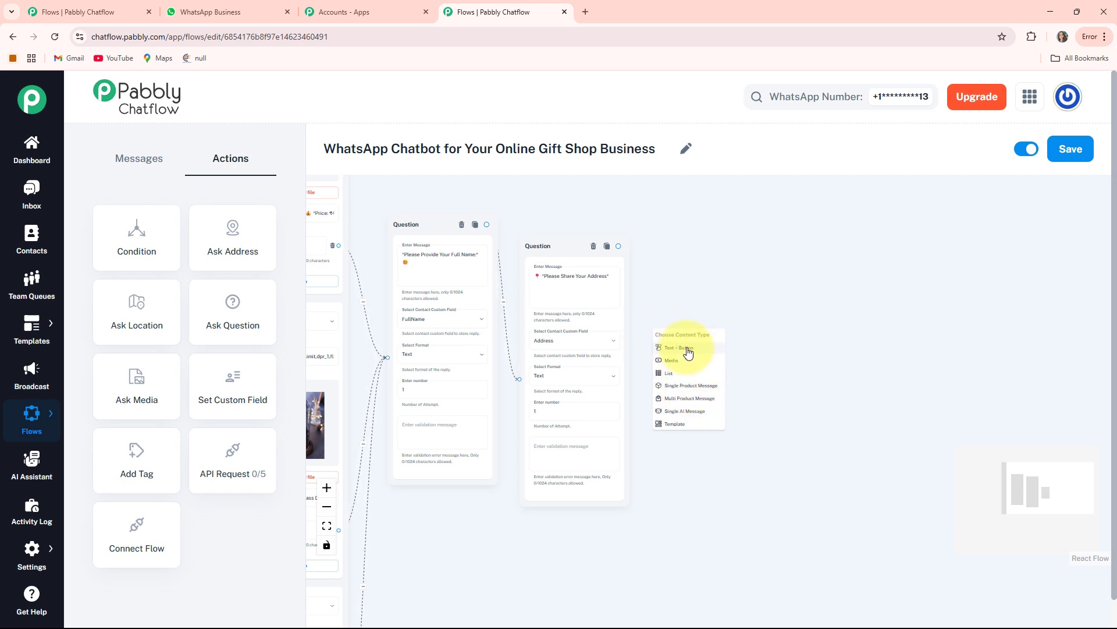
pyautogui.click(688, 348)
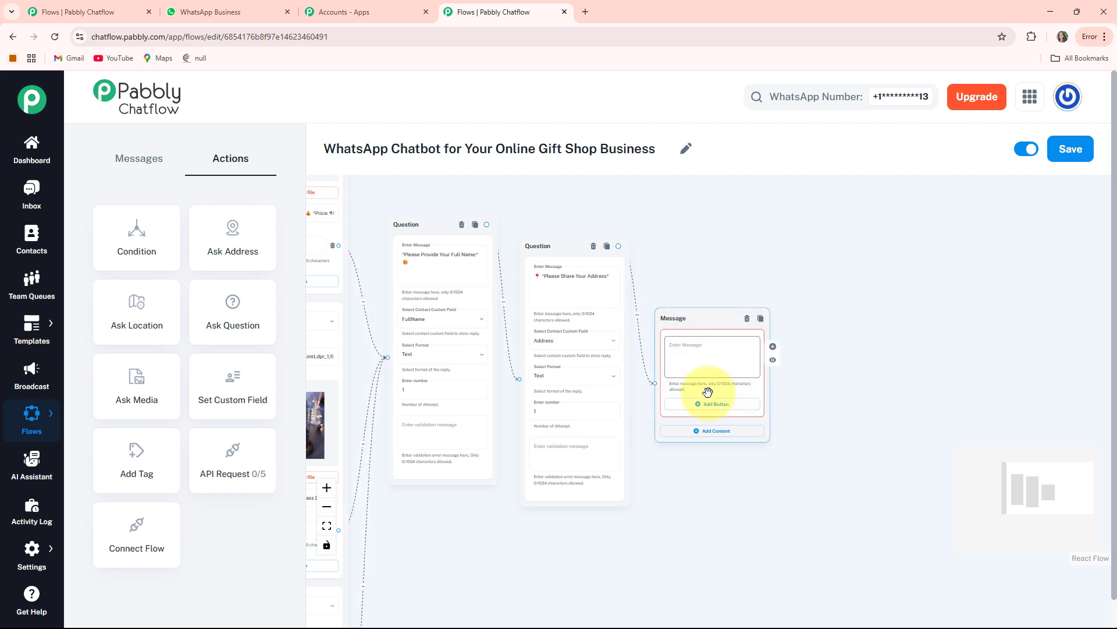
# Step: Fill the new message with the "*Order Confirmed!*" text that thanks $FullName for shopping with GlowGifts
pyautogui.scroll(3, 699, 352)
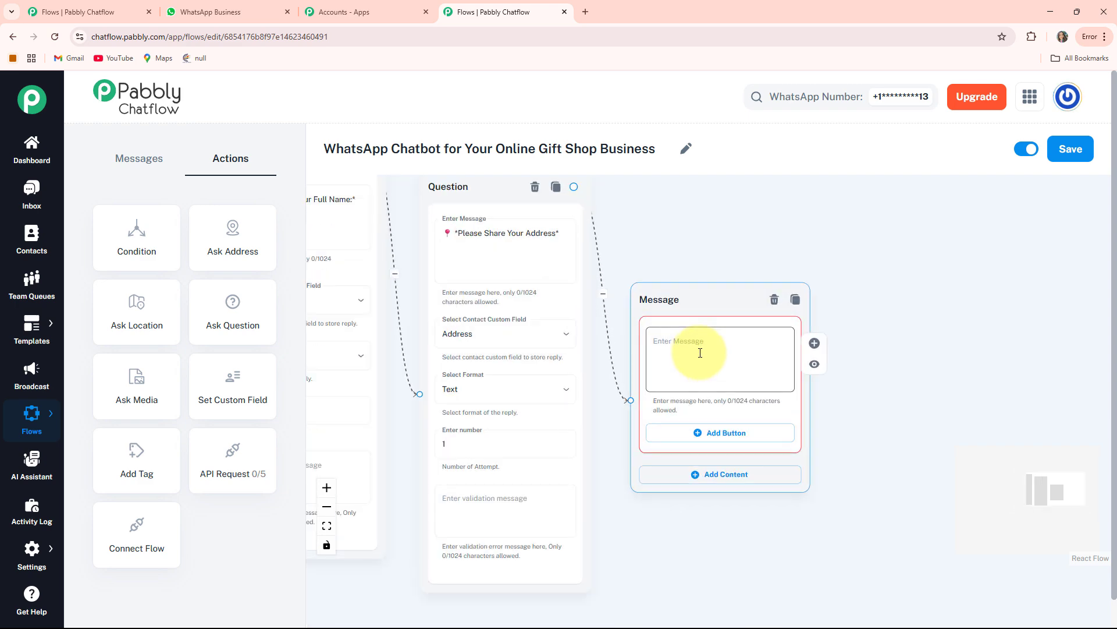
pyautogui.click(697, 349)
pyautogui.hotkey('ctrl', 'v')
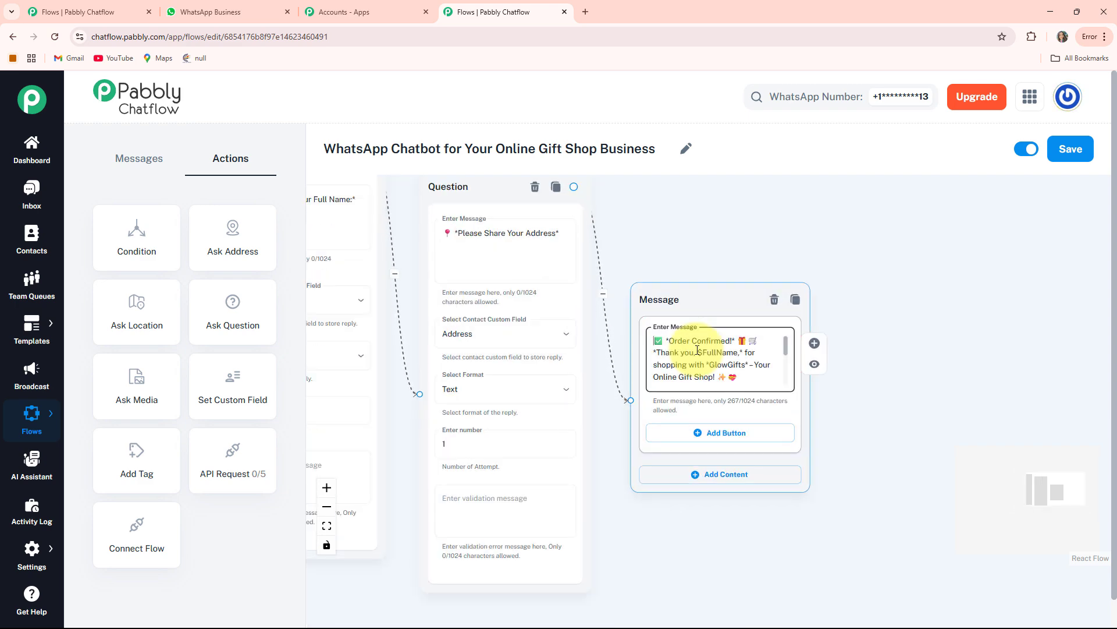
pyautogui.scroll(2, 705, 367)
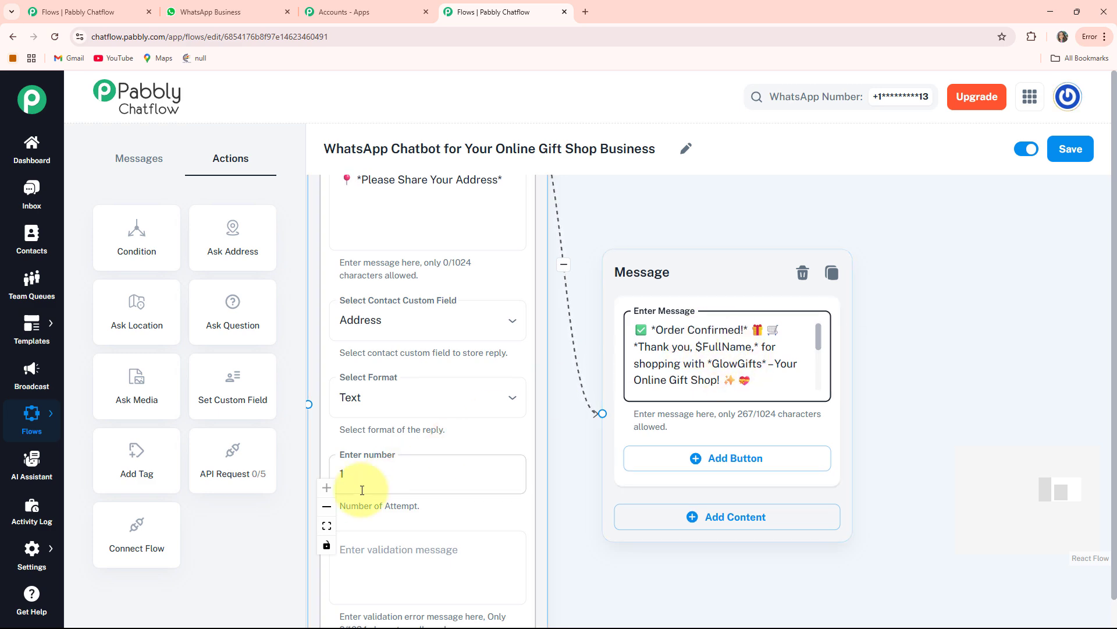
# Step: Add a Text + Button message node connected to the "Delivery Timelines 🚚" button of the welcome message
pyautogui.click(326, 525)
pyautogui.scroll(6, 609, 334)
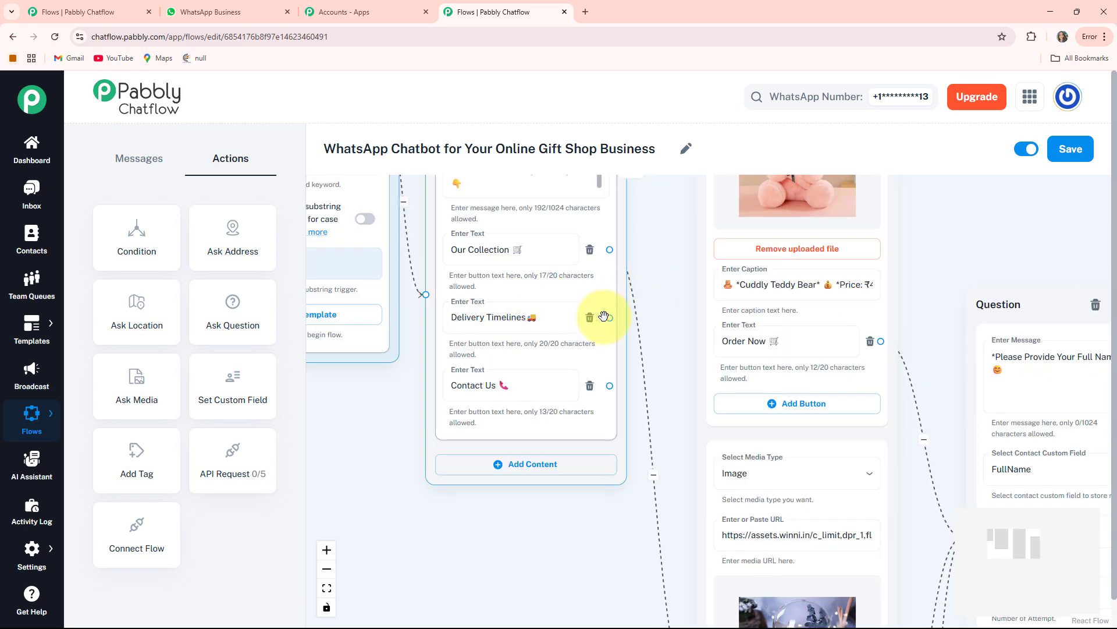
pyautogui.click(495, 319)
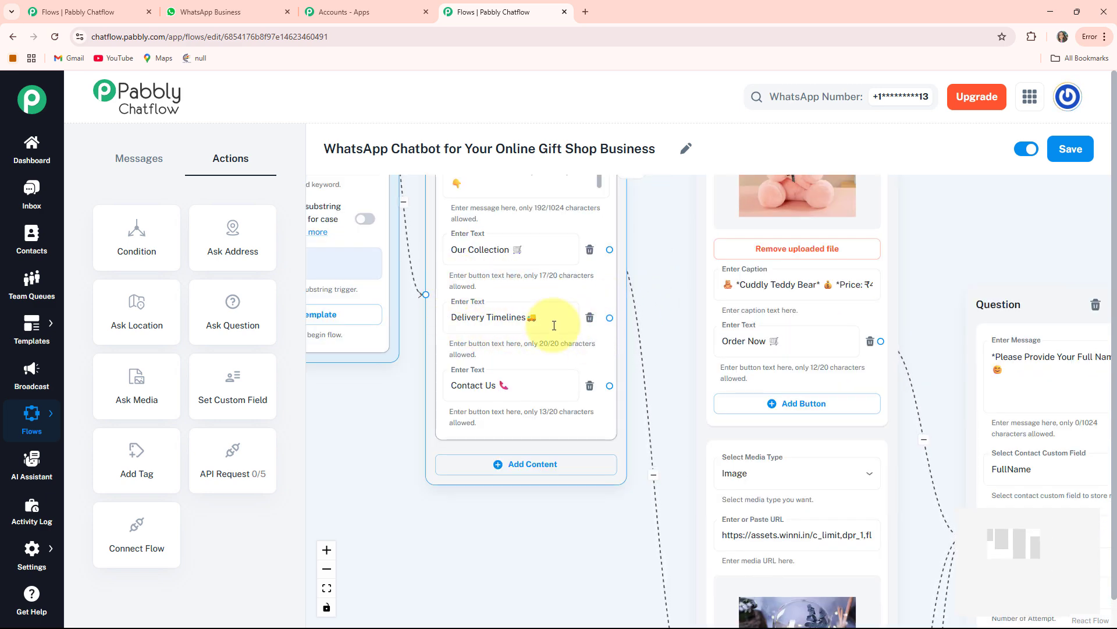
pyautogui.click(670, 310)
pyautogui.moveTo(669, 310); pyautogui.dragTo(1024, 293)
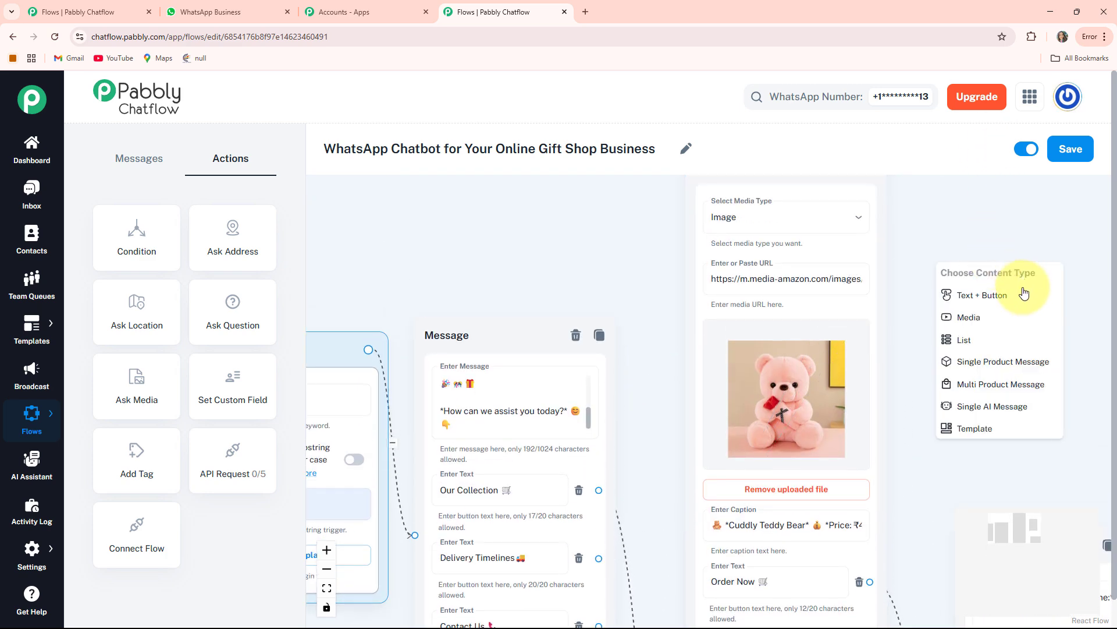
pyautogui.click(988, 297)
# Step: Paste the delivery timelines text, ending "timeline depends on customization & location", into the new message node
pyautogui.moveTo(918, 404); pyautogui.dragTo(734, 326)
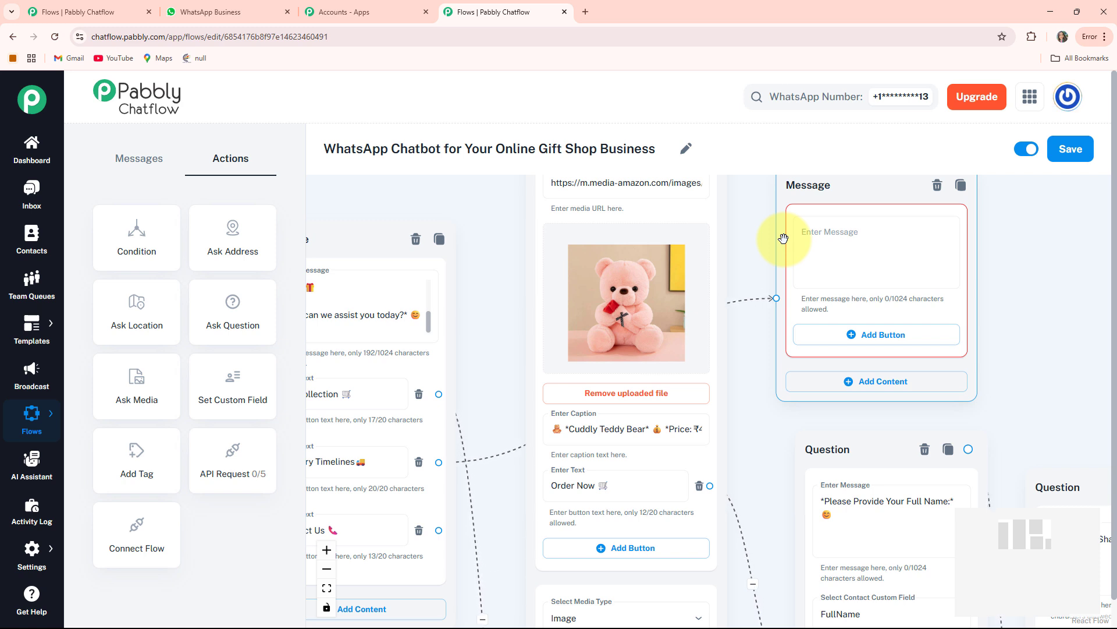
pyautogui.click(835, 232)
pyautogui.hotkey('ctrl', 'v')
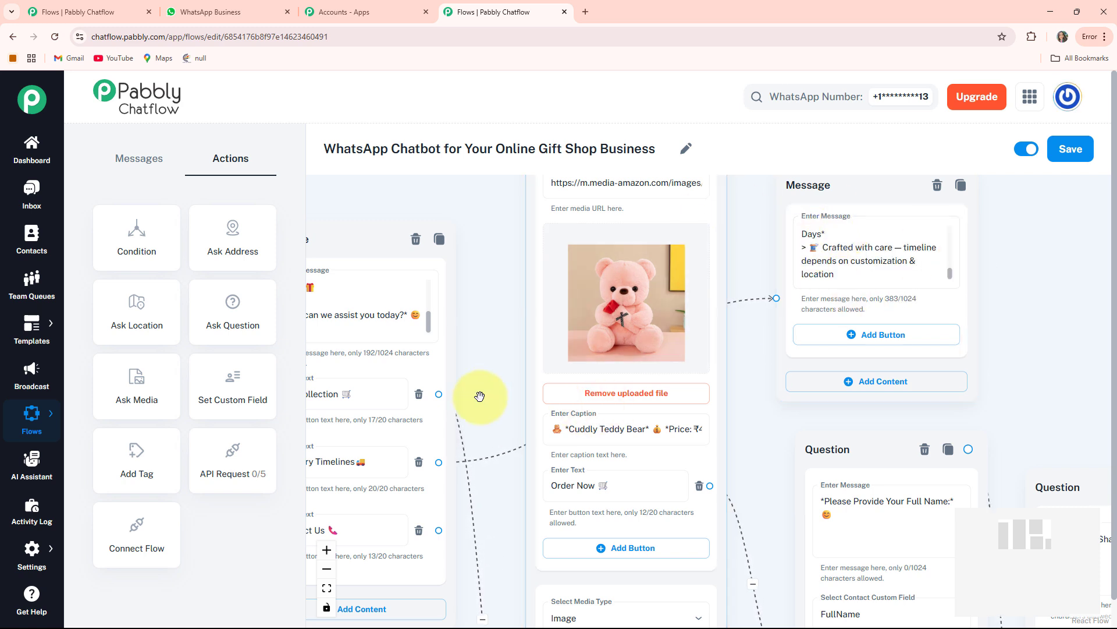
# Step: Add a Text + Button message node connected to the "Contact Us 📞" button of the welcome message
pyautogui.moveTo(479, 396); pyautogui.dragTo(692, 230)
pyautogui.scroll(-1, 591, 350)
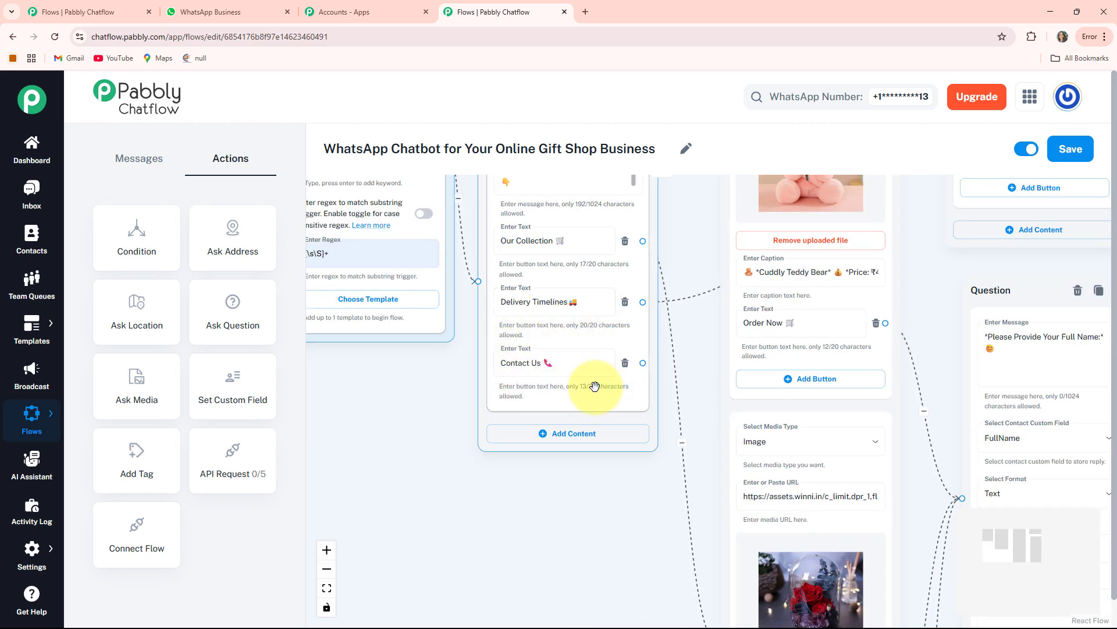
pyautogui.moveTo(571, 489); pyautogui.dragTo(614, 456)
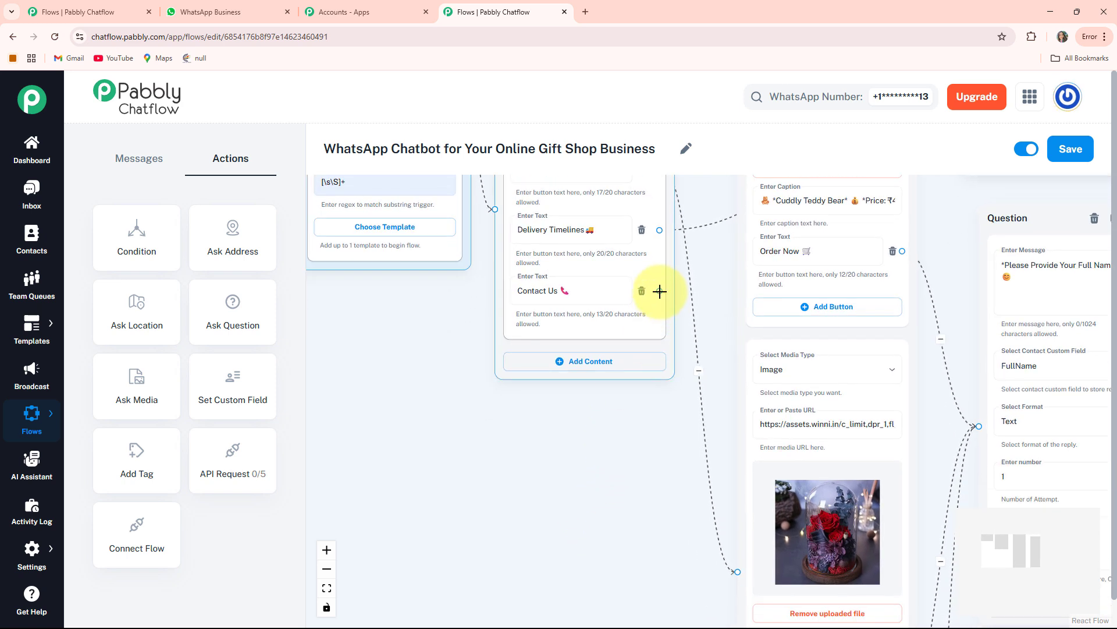
pyautogui.moveTo(660, 291); pyautogui.dragTo(484, 462)
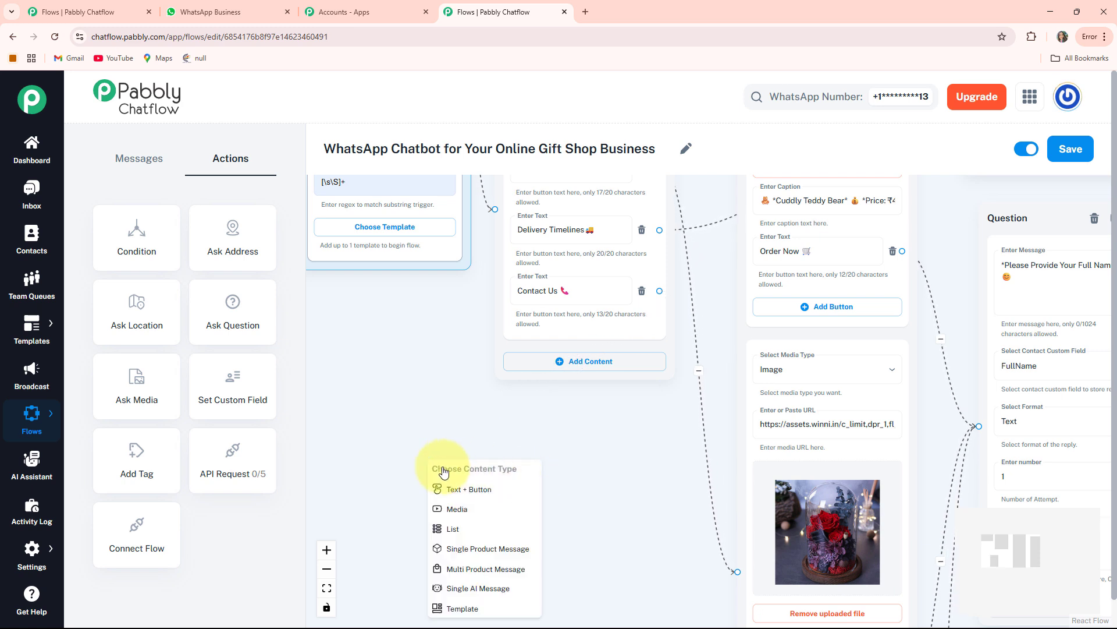
pyautogui.click(474, 489)
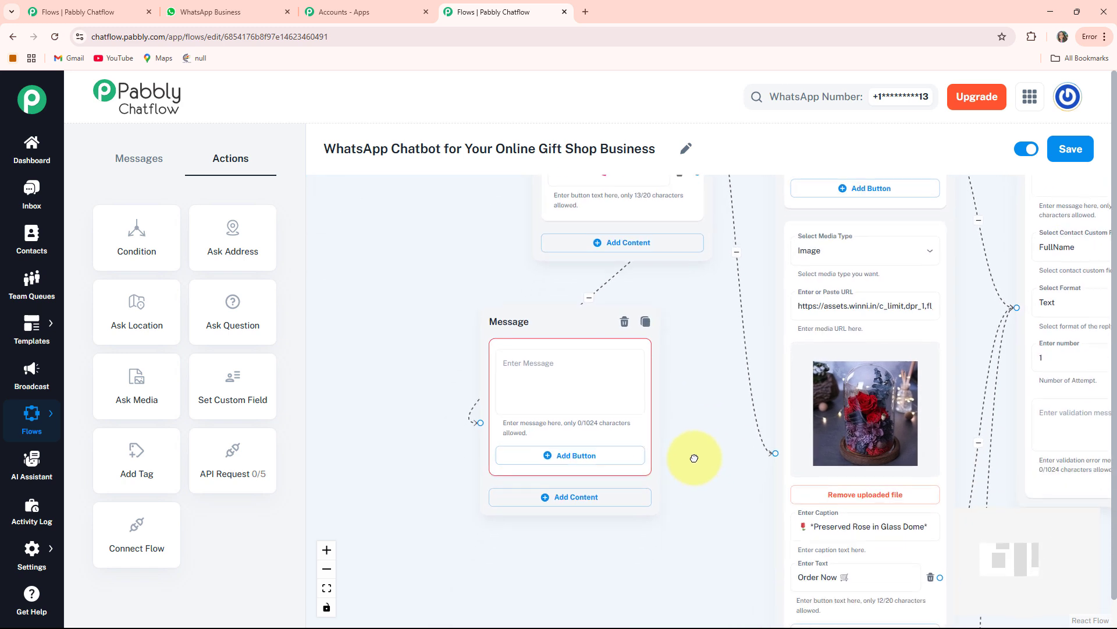
# Step: Paste the contact text starting "*Need Help? We're Here on WhatsApp!*" into the new message node
pyautogui.click(547, 375)
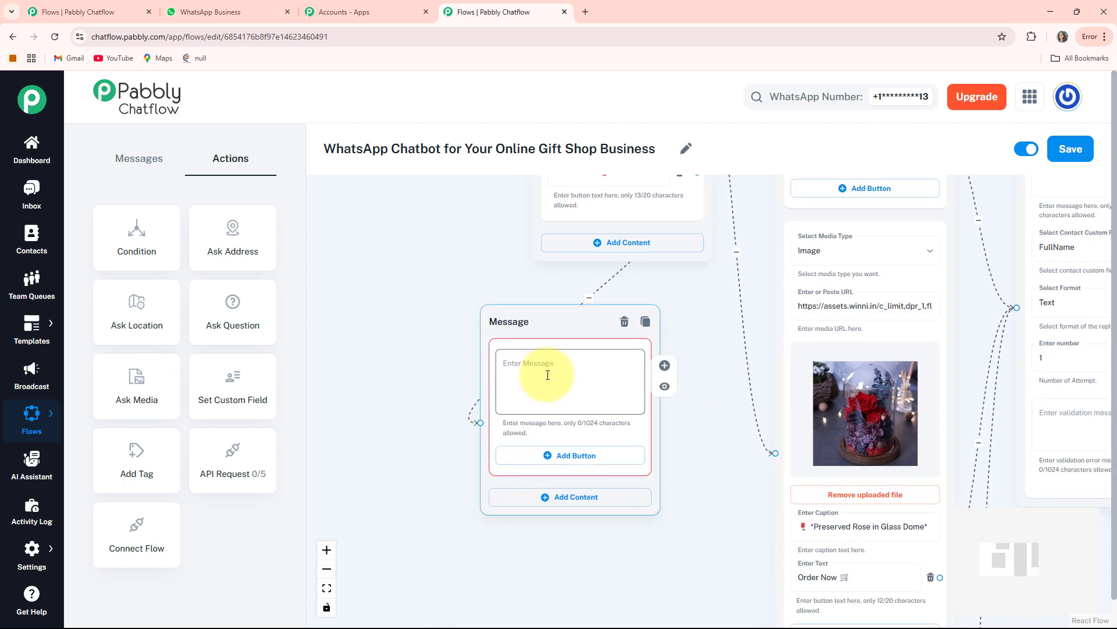
pyautogui.hotkey('ctrl', 'v')
pyautogui.click(367, 570)
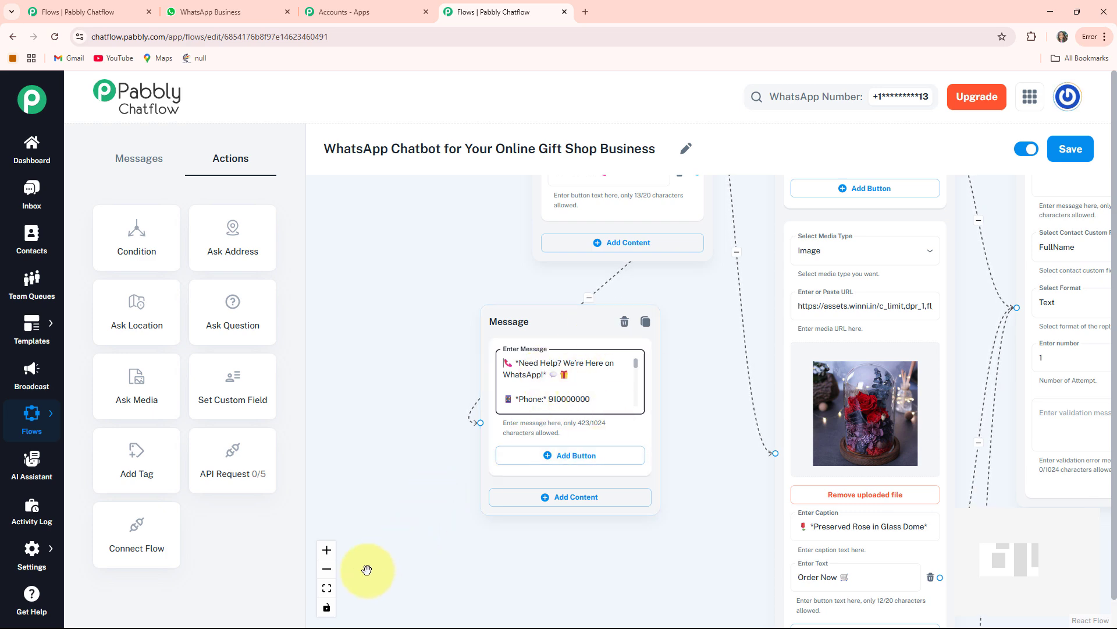
# Step: Fit the whole flow in view to check its nodes, and save the flow
pyautogui.click(326, 588)
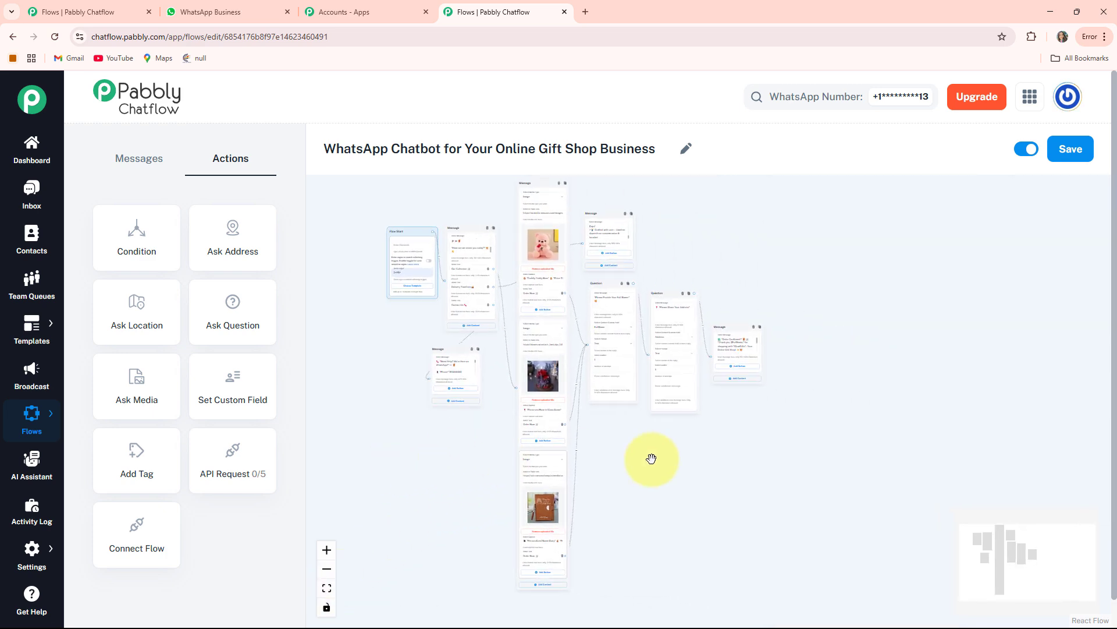
pyautogui.scroll(2, 651, 458)
pyautogui.moveTo(616, 473); pyautogui.dragTo(743, 591)
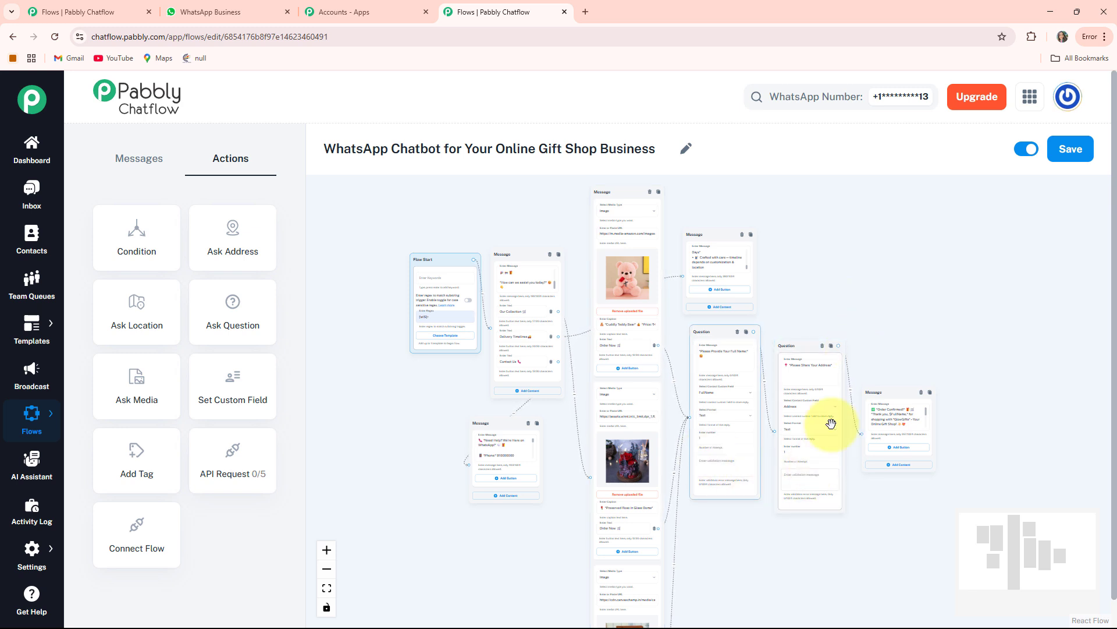
pyautogui.click(1085, 160)
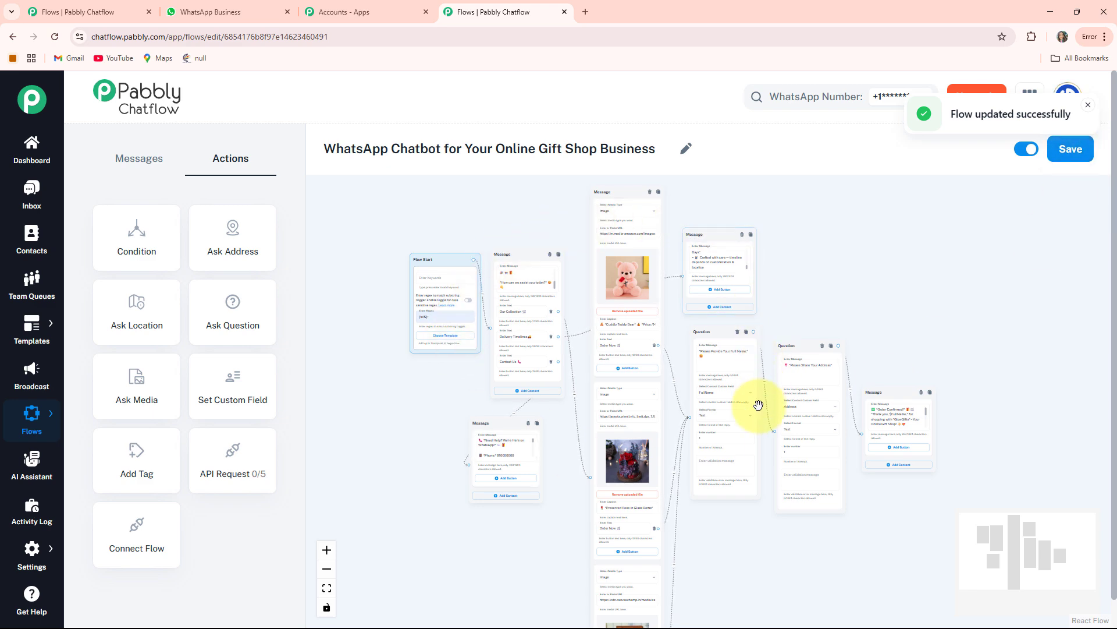
# Step: Switch to WhatsApp Web and review the Gift Shop chat from the welcome message through the product collection and order replies
pyautogui.click(225, 13)
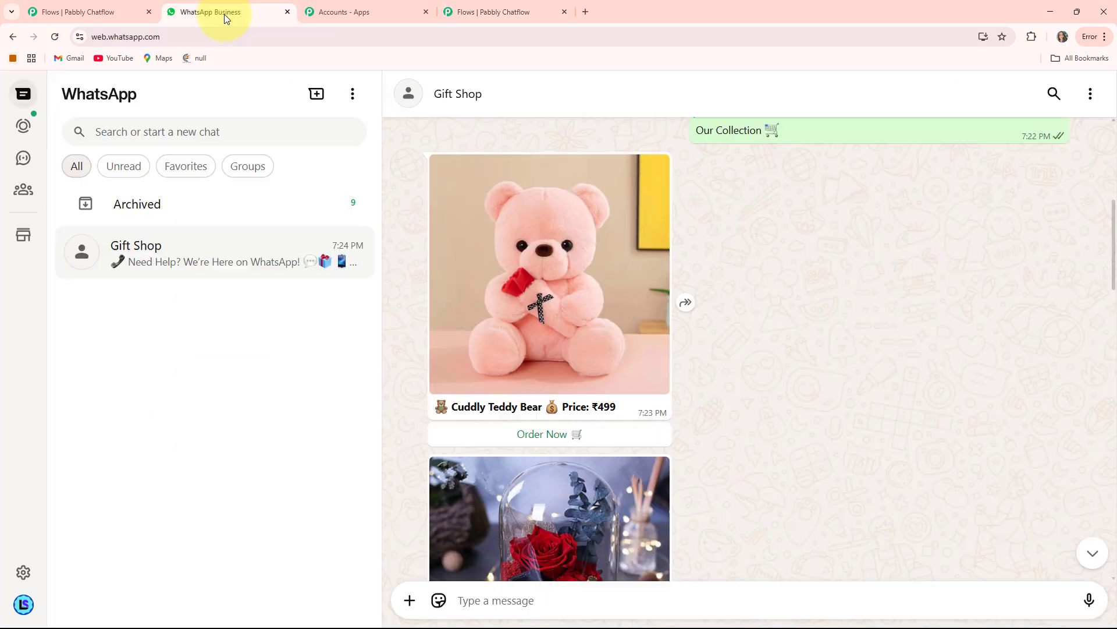
pyautogui.scroll(-10, 610, 340)
pyautogui.scroll(3, 611, 345)
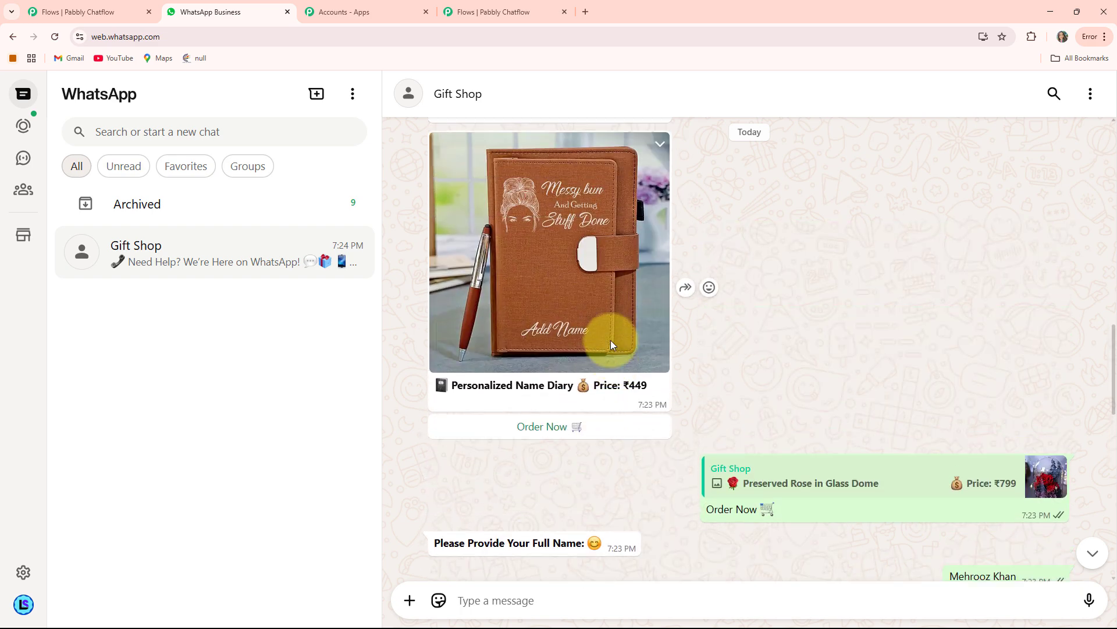
pyautogui.scroll(-3, 611, 345)
pyautogui.scroll(14, 611, 345)
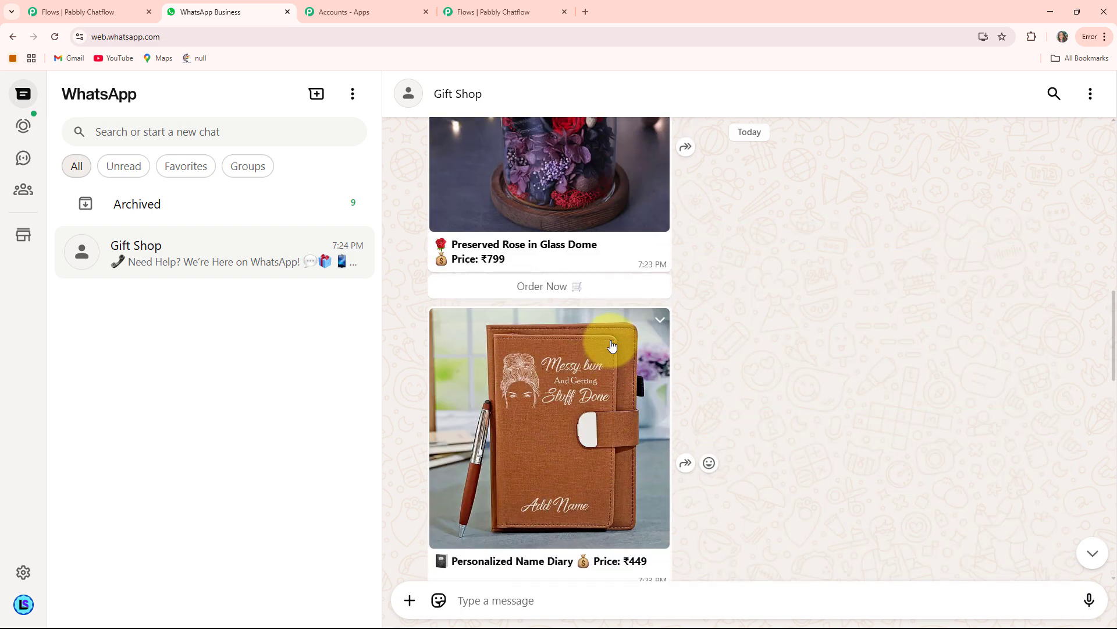
pyautogui.scroll(8, 611, 346)
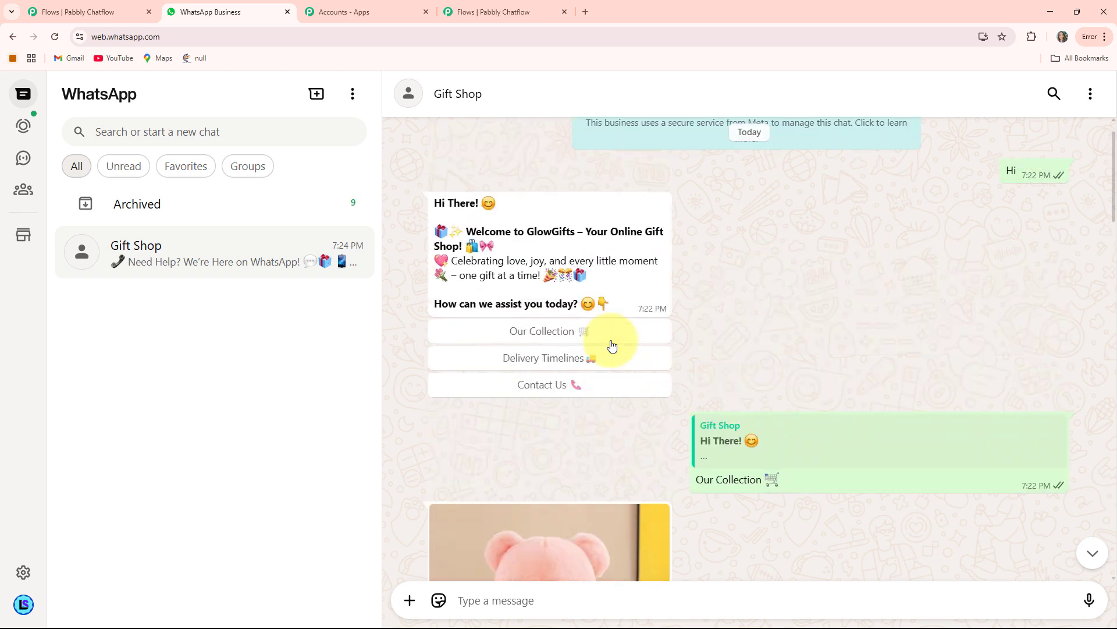
pyautogui.scroll(-9, 612, 345)
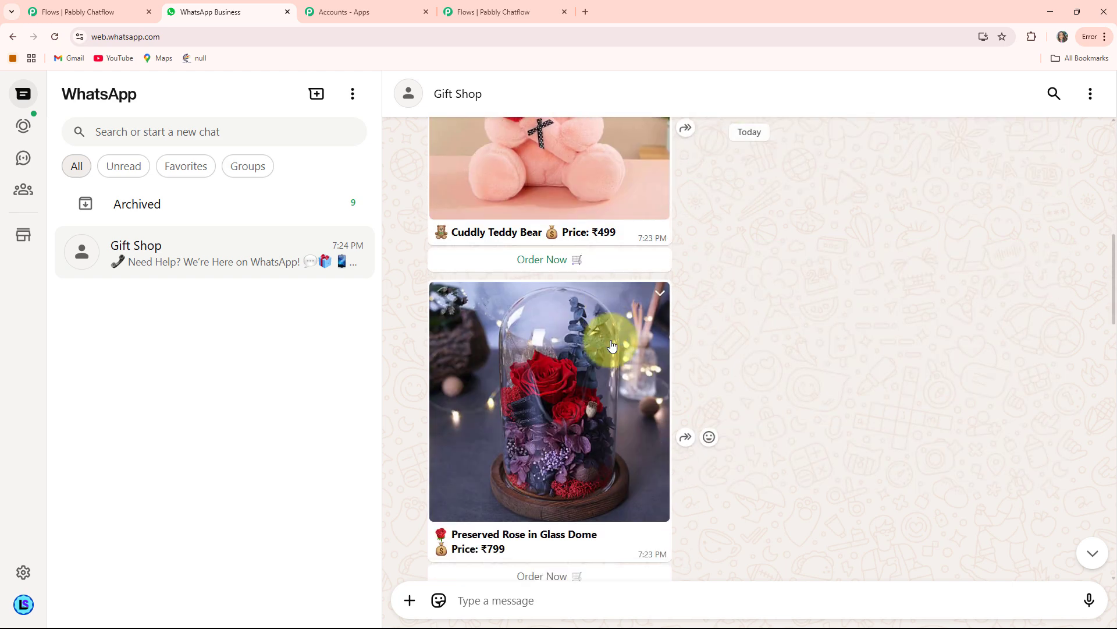
pyautogui.scroll(-3, 612, 345)
pyautogui.scroll(1, 613, 346)
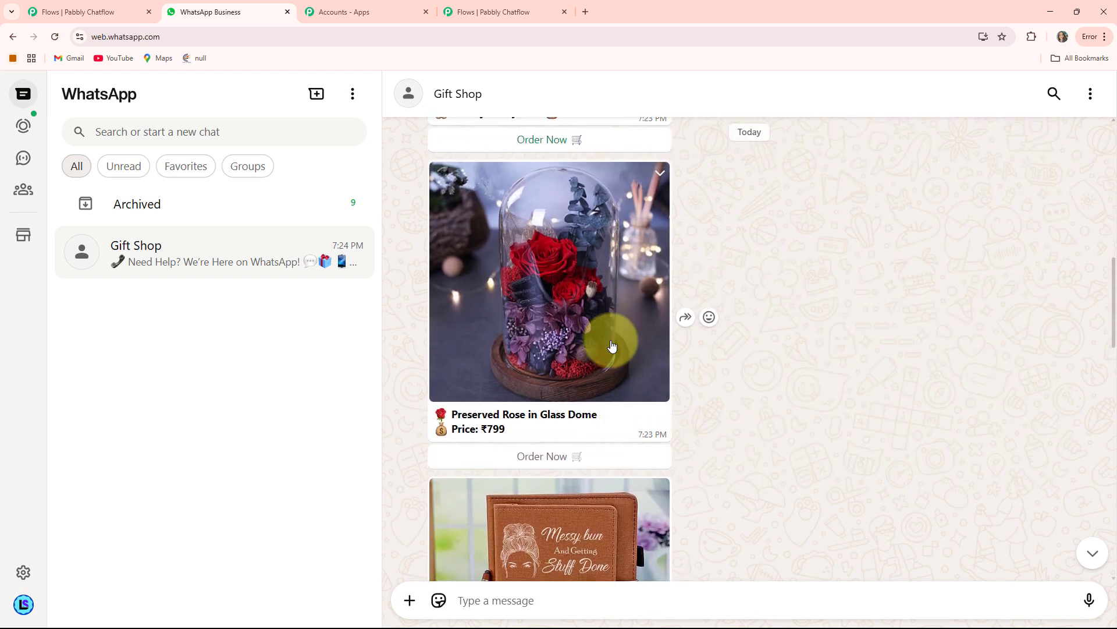
pyautogui.scroll(-1, 612, 345)
pyautogui.scroll(-5, 611, 345)
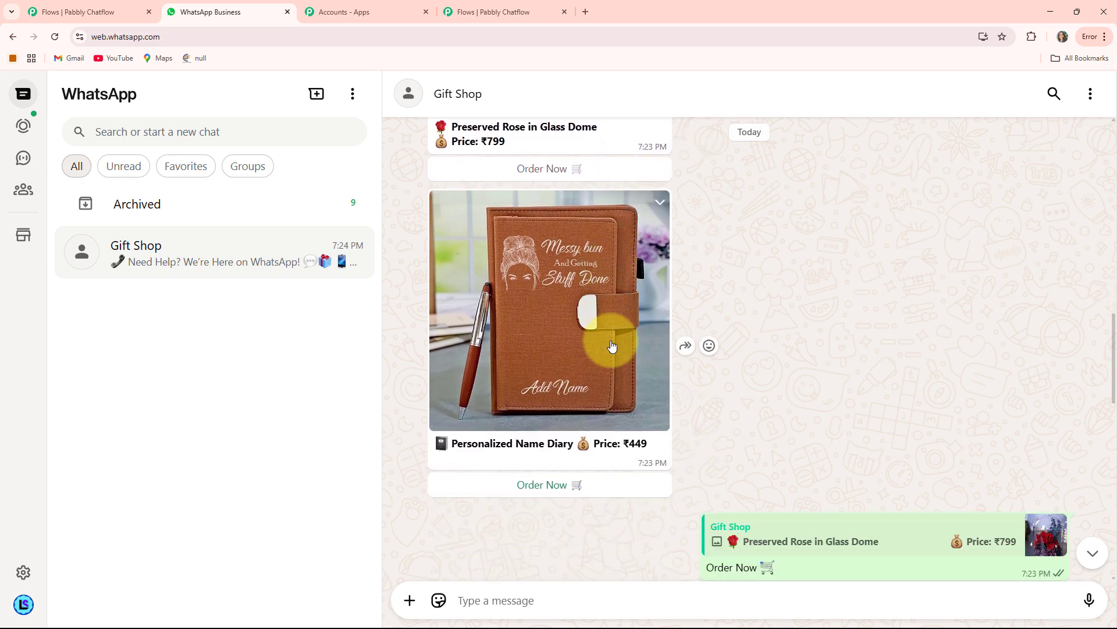
pyautogui.scroll(-1, 612, 345)
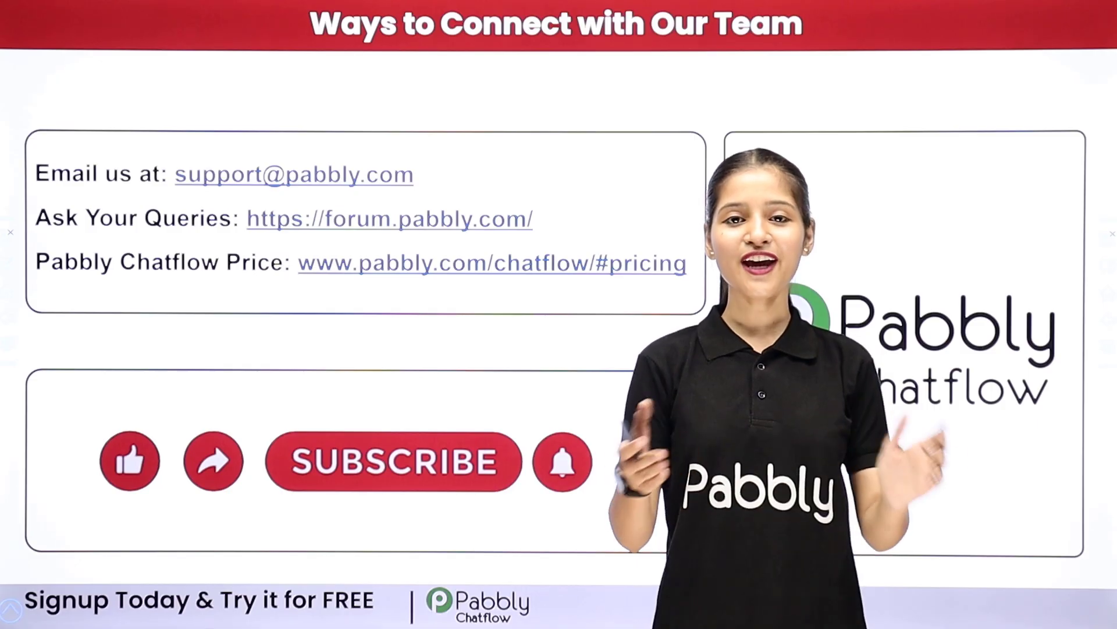